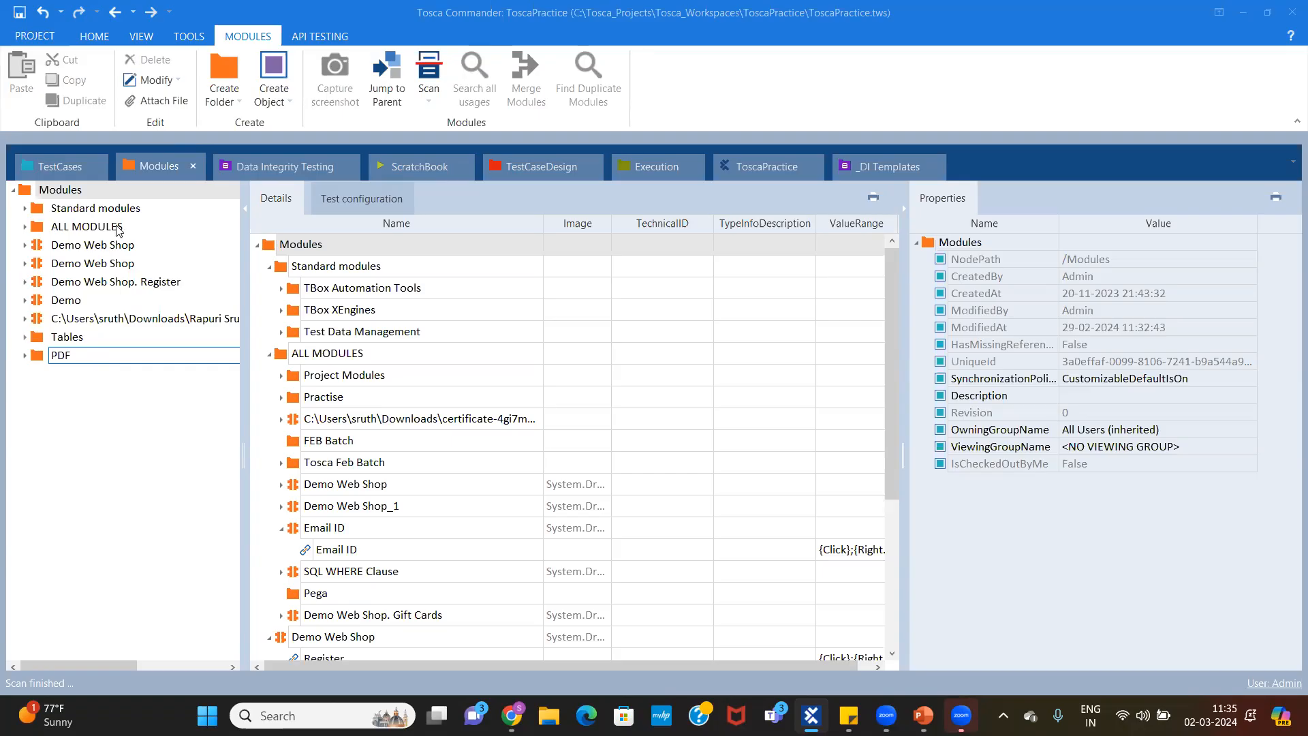
Start an application scan from the Modules folder and scan the Demo Web Shop browser window
{"action": "right_click", "coordinate": [105, 191]}
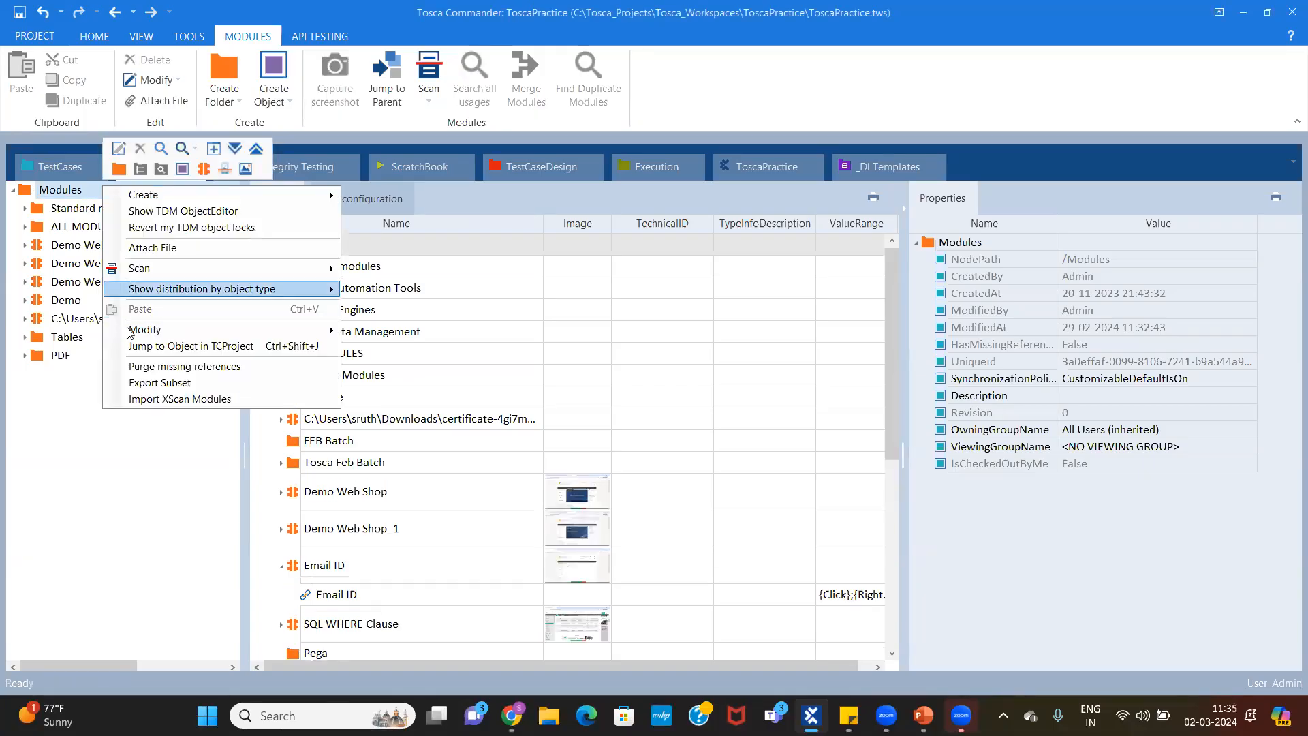
{"action": "mouse_move", "coordinate": [158, 269]}
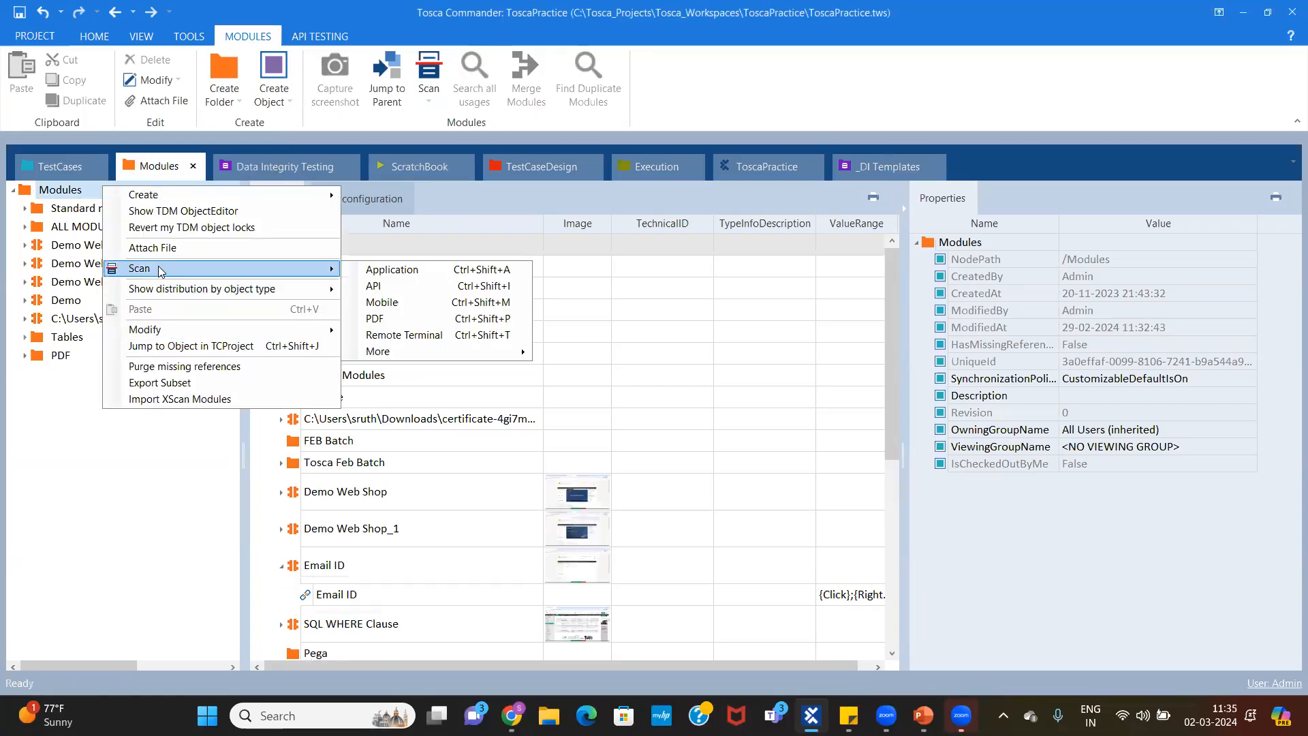
{"action": "left_click", "coordinate": [444, 273]}
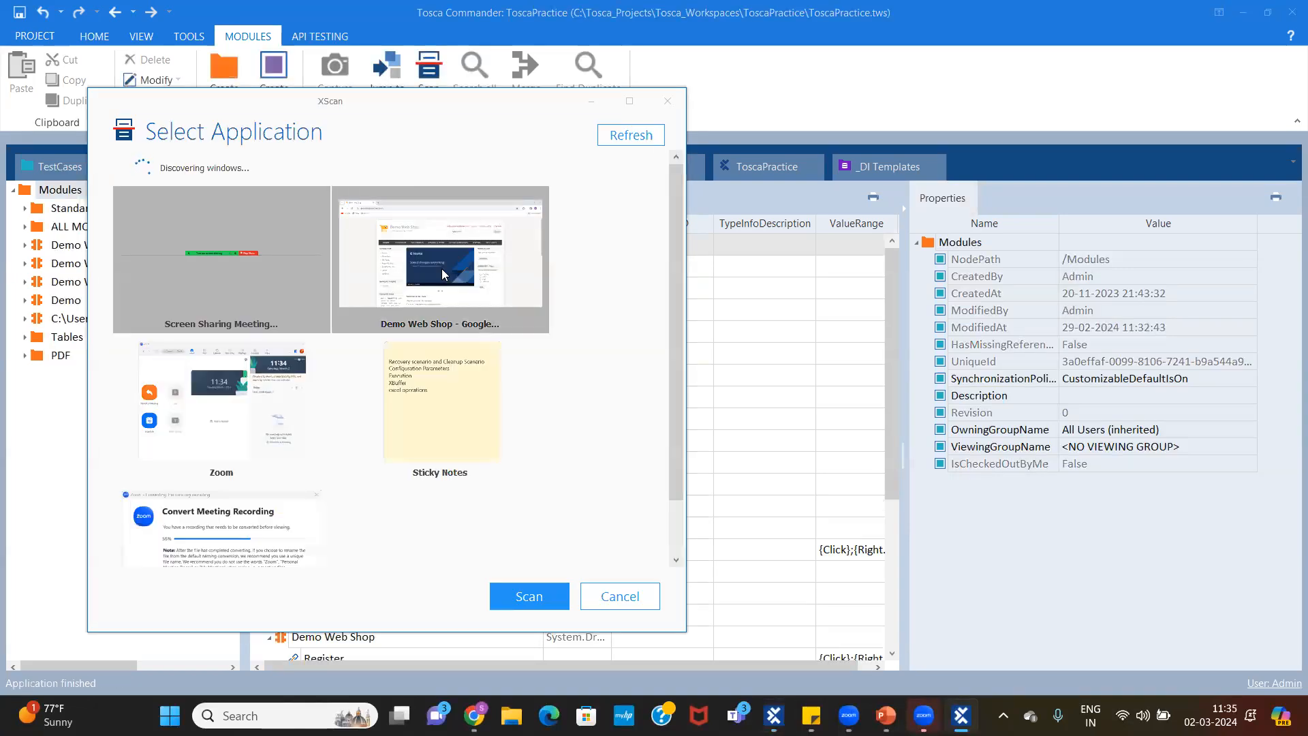
{"action": "left_click", "coordinate": [442, 269]}
{"action": "left_click", "coordinate": [529, 597]}
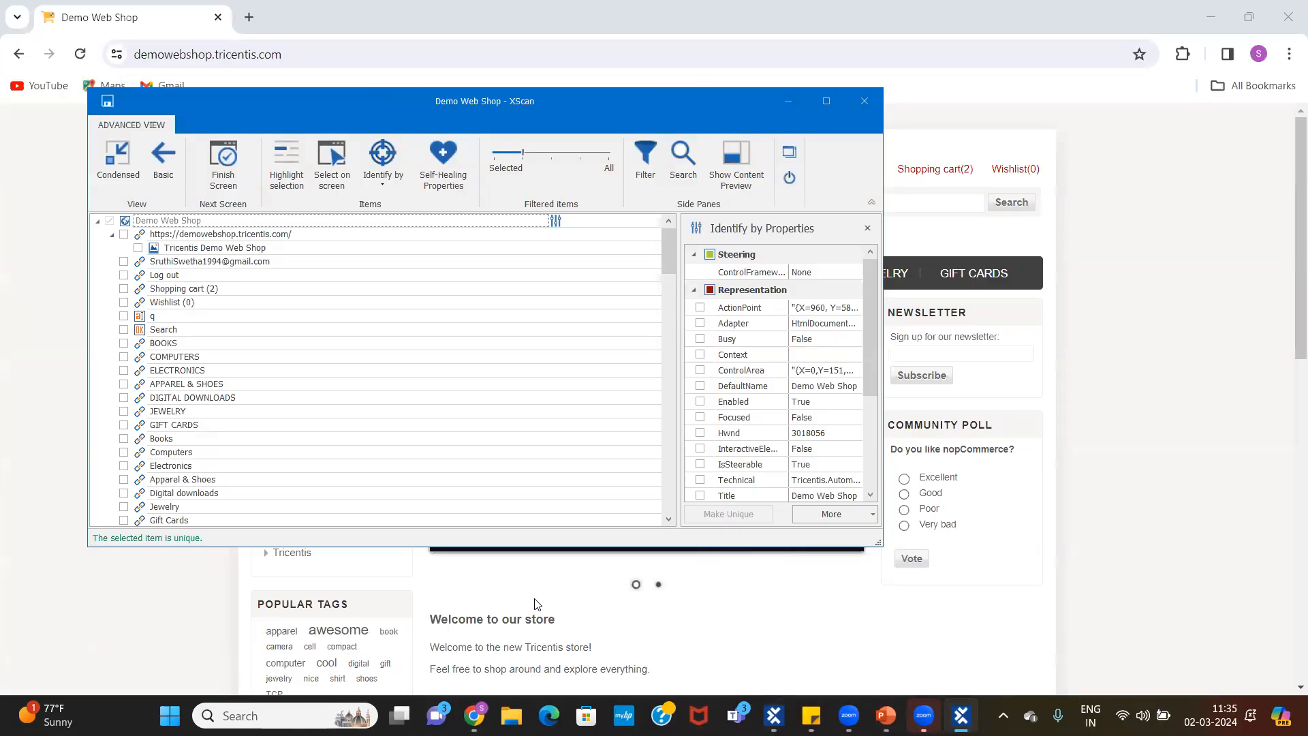
Select the account e-mail link in the Demo Web Shop page header on screen as the scanned control
{"action": "left_click", "coordinate": [341, 171]}
{"action": "left_click_drag", "start_coordinate": [588, 104], "coordinate": [577, 304]}
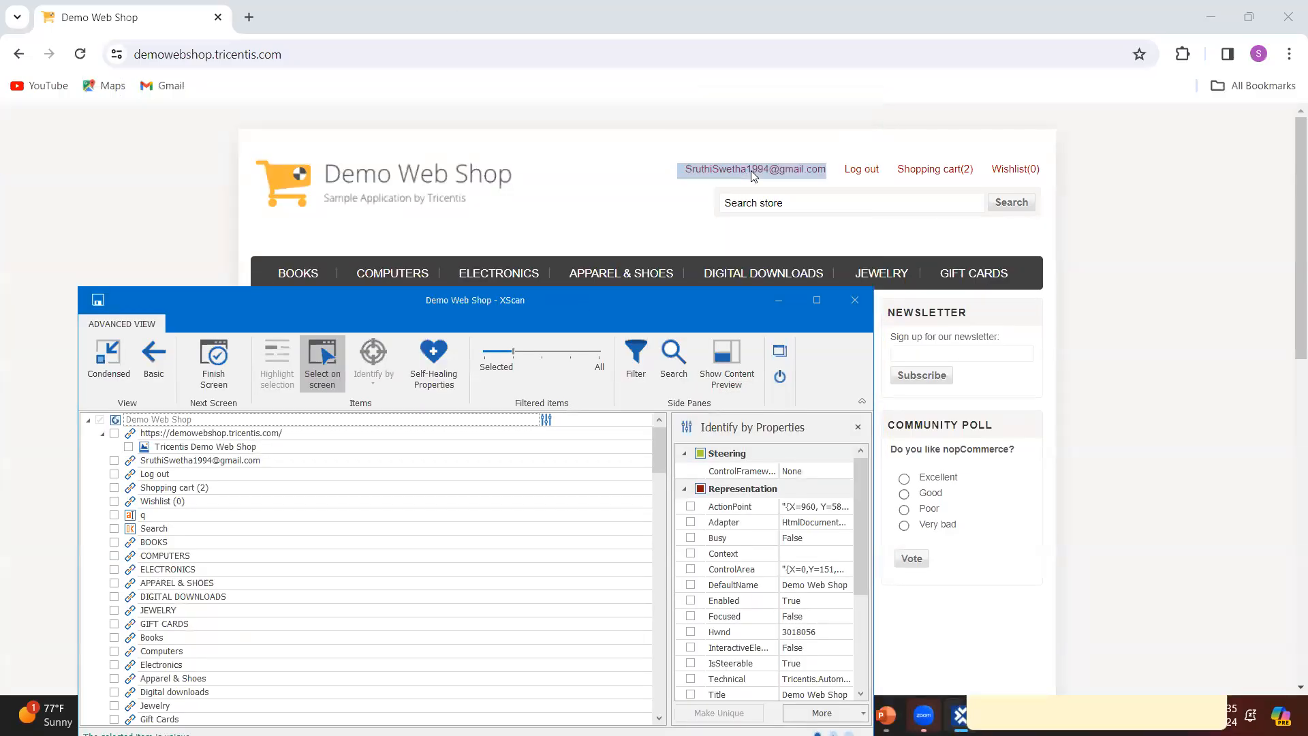
{"action": "left_click", "coordinate": [750, 170]}
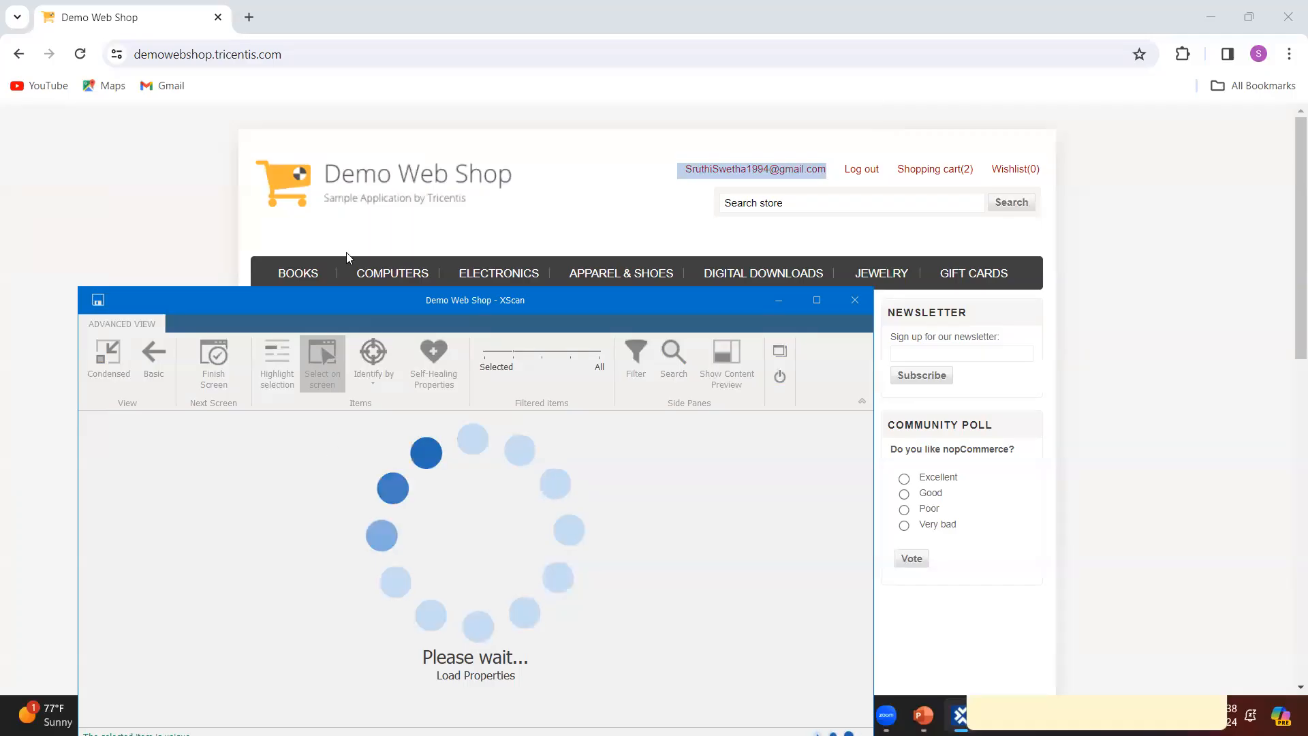
{"action": "left_click_drag", "start_coordinate": [399, 295], "coordinate": [425, 72]}
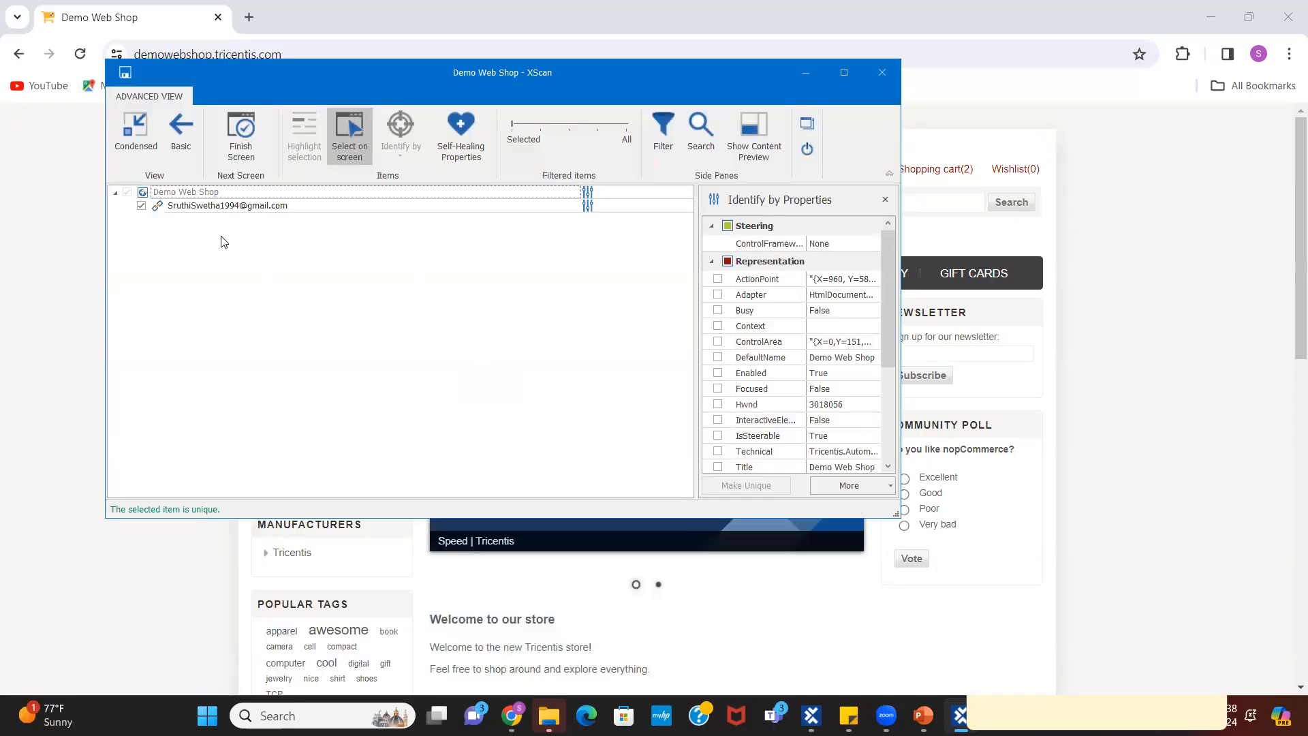
Rename the scanned account link control to EmailId
{"action": "left_click", "coordinate": [279, 206]}
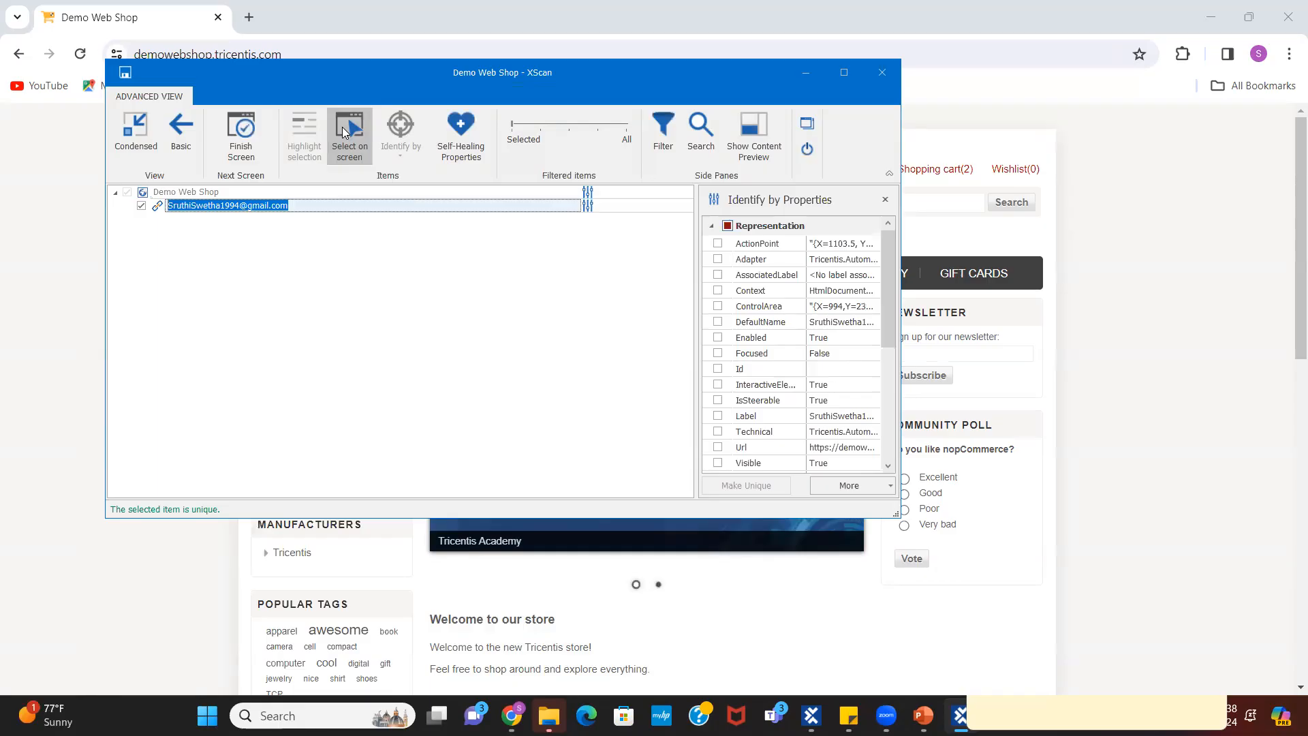
{"action": "left_click", "coordinate": [303, 206]}
{"action": "key", "text": "BackSpace"}
{"action": "key", "text": "BackSpace"}
{"action": "key", "text": "BackSpace"}
{"action": "key", "text": "BackSpace"}
{"action": "key", "text": "BackSpace"}
{"action": "key", "text": "BackSpace"}
{"action": "key", "text": "BackSpace"}
{"action": "key", "text": "BackSpace"}
{"action": "key", "text": "BackSpace"}
{"action": "key", "text": "BackSpace"}
{"action": "key", "text": "BackSpace"}
{"action": "key", "text": "BackSpace"}
{"action": "key", "text": "BackSpace"}
{"action": "key", "text": "BackSpace"}
{"action": "key", "text": "BackSpace"}
{"action": "key", "text": "BackSpace"}
{"action": "key", "text": "BackSpace"}
{"action": "key", "text": "BackSpace"}
{"action": "key", "text": "BackSpace"}
{"action": "key", "text": "BackSpace"}
{"action": "type", "text": "E"}
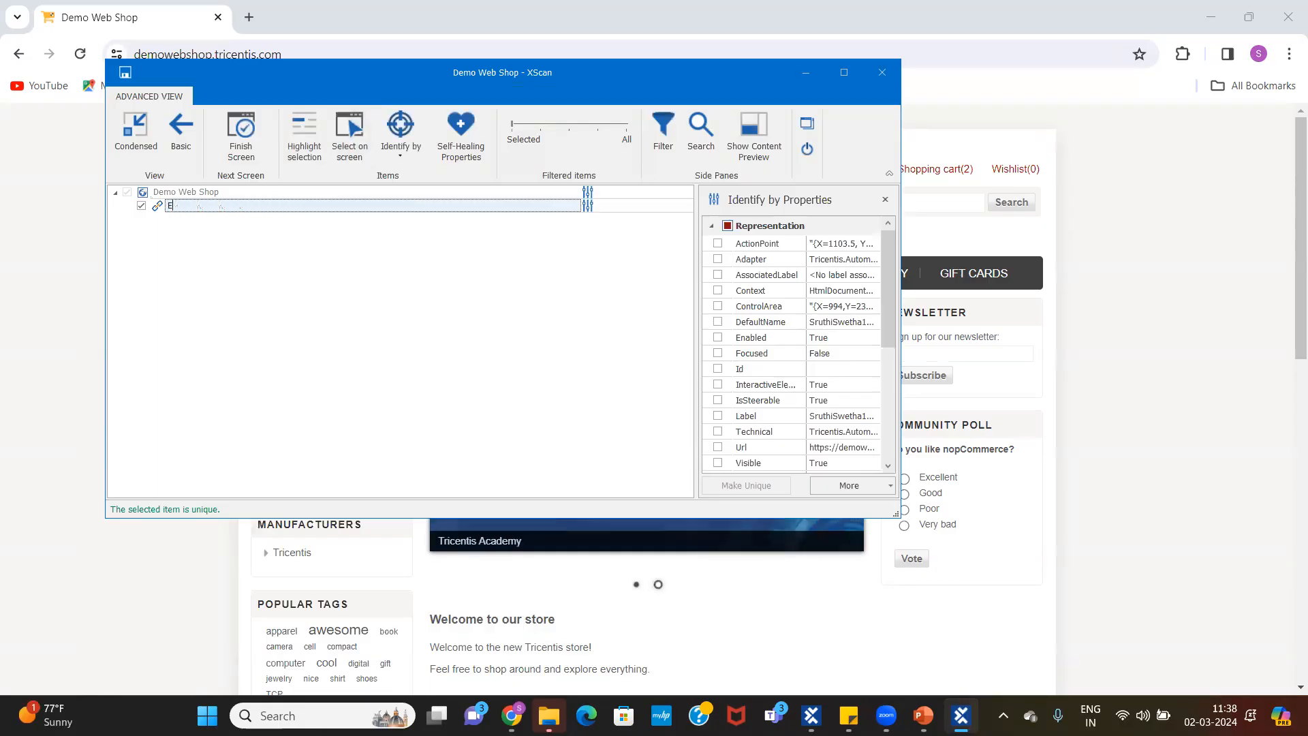
{"action": "type", "text": "mailId"}
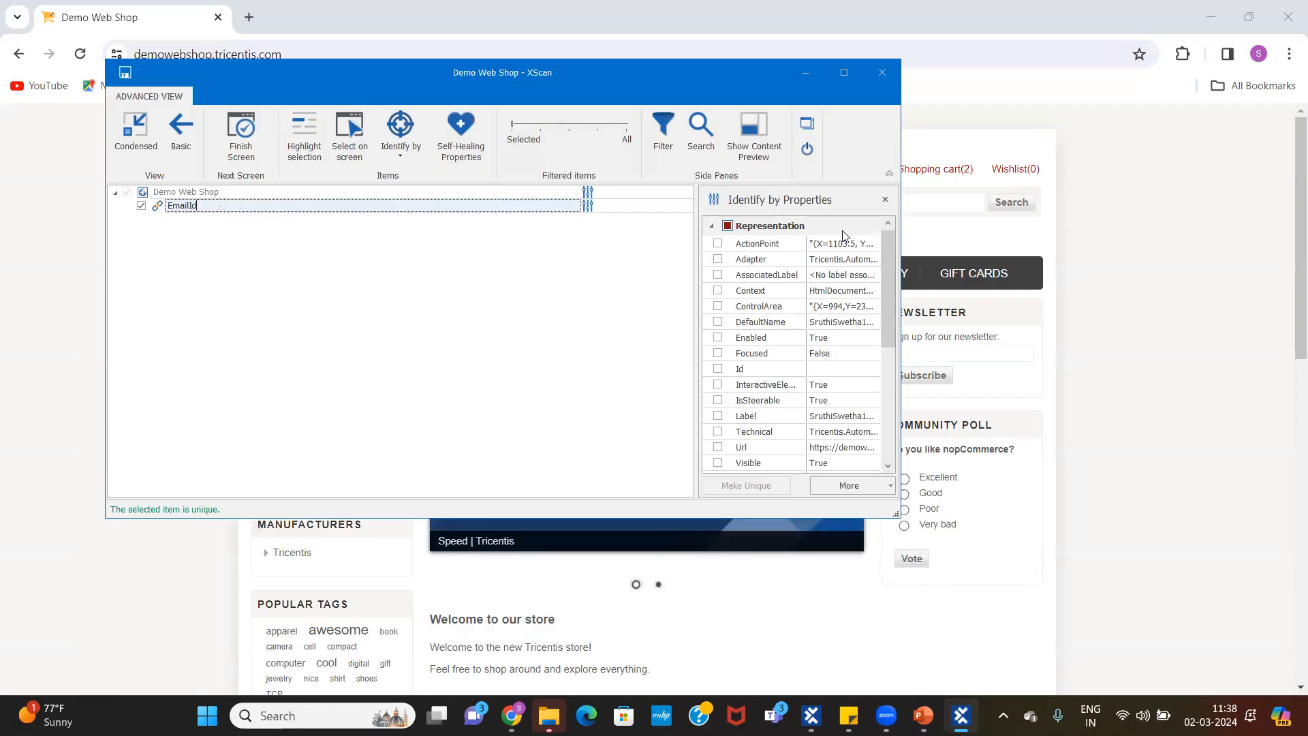
Set the InnerText technical property of EmailId to the wildcard *
{"action": "left_click_drag", "start_coordinate": [889, 288], "coordinate": [896, 416]}
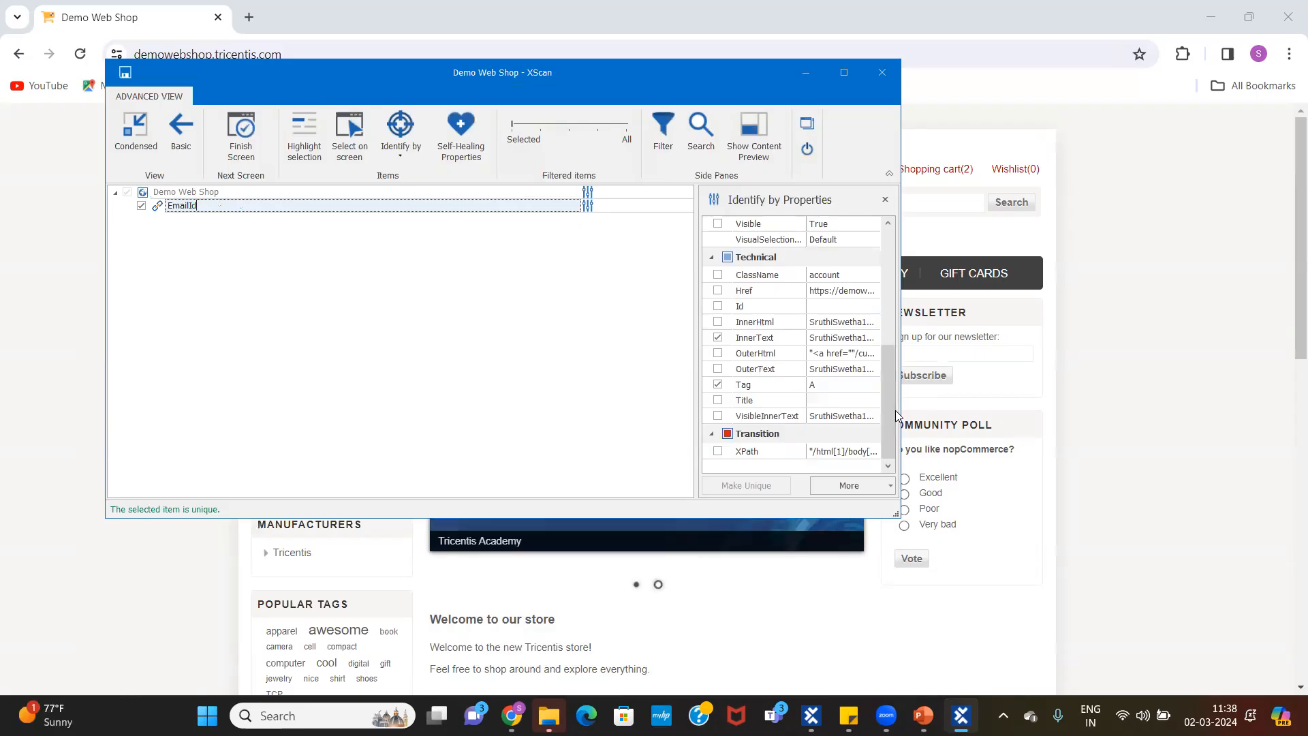
{"action": "left_click", "coordinate": [841, 338]}
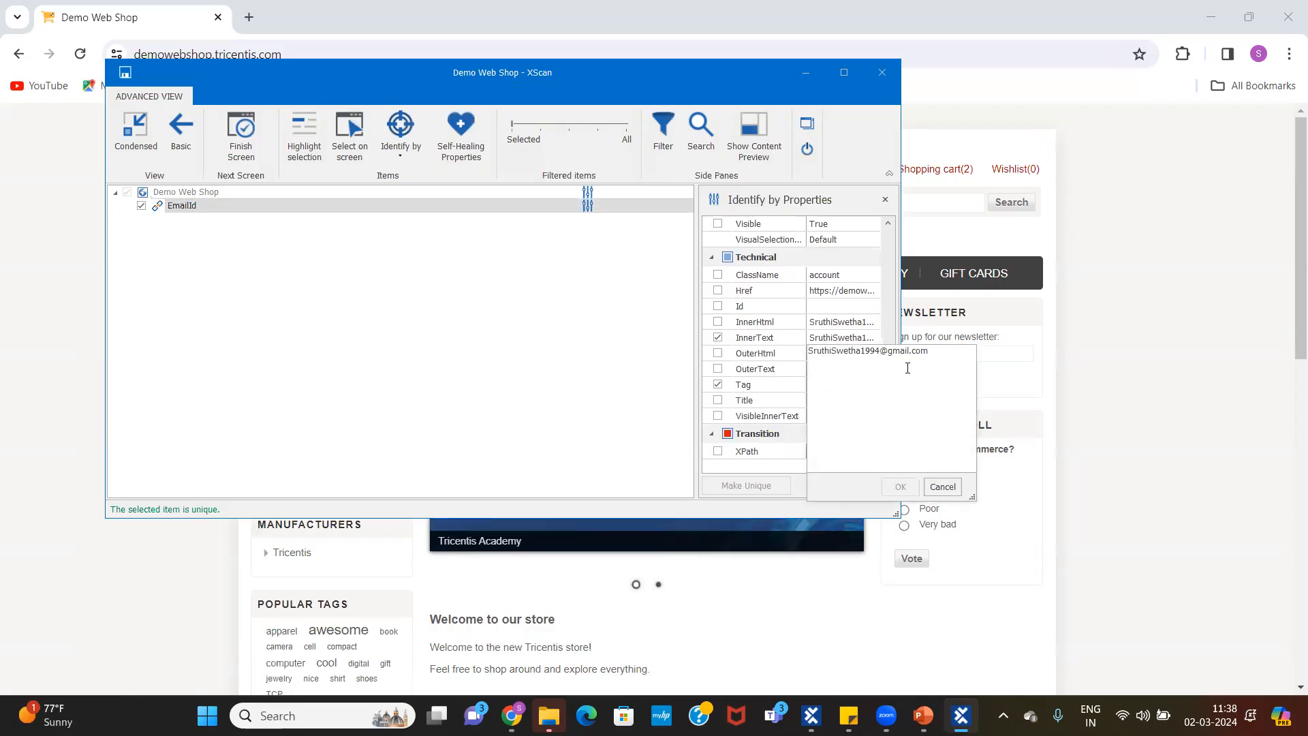
{"action": "key", "text": "ctrl+a"}
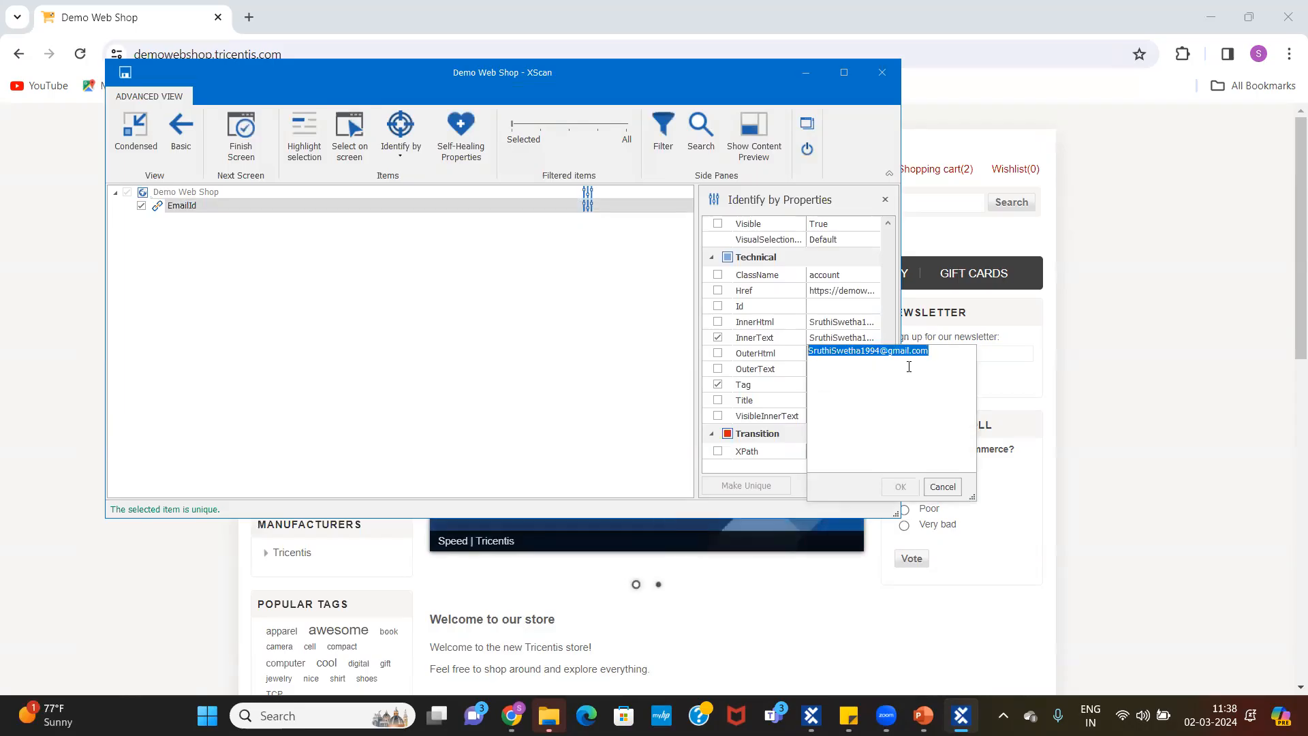
{"action": "type", "text": "*"}
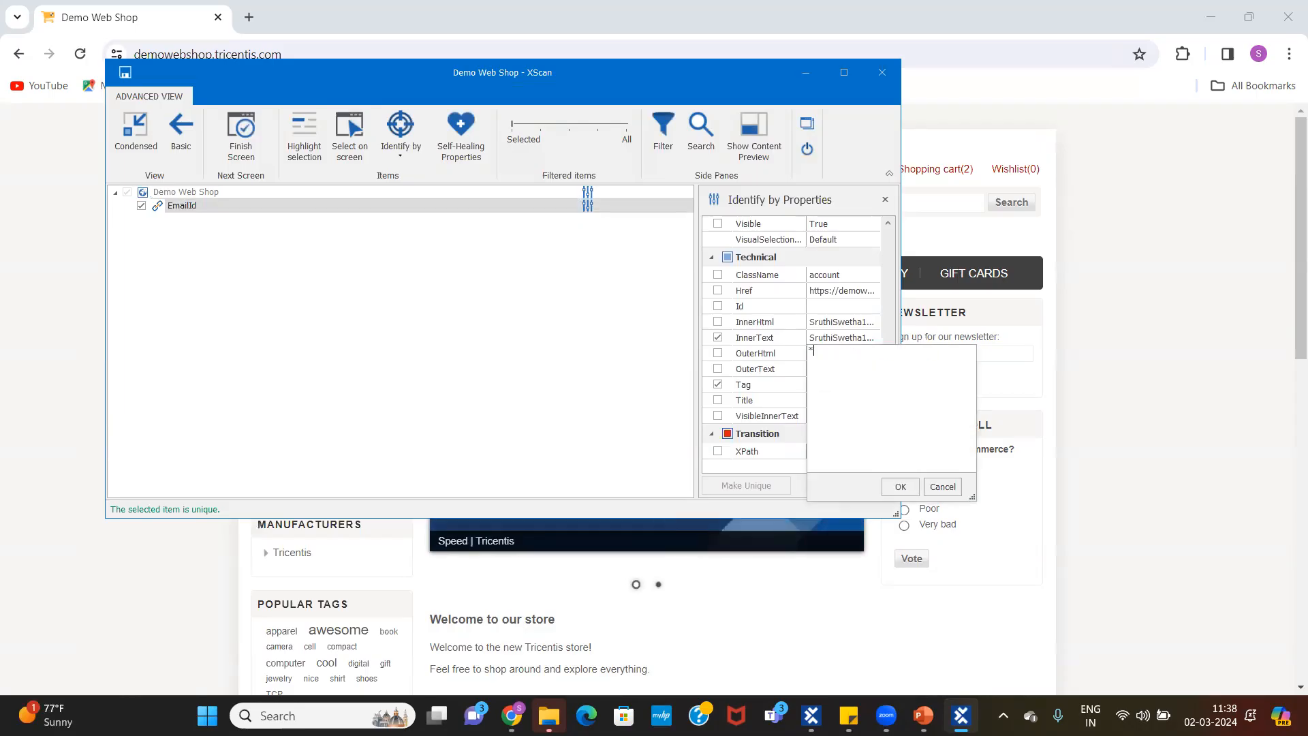
{"action": "left_click", "coordinate": [902, 488]}
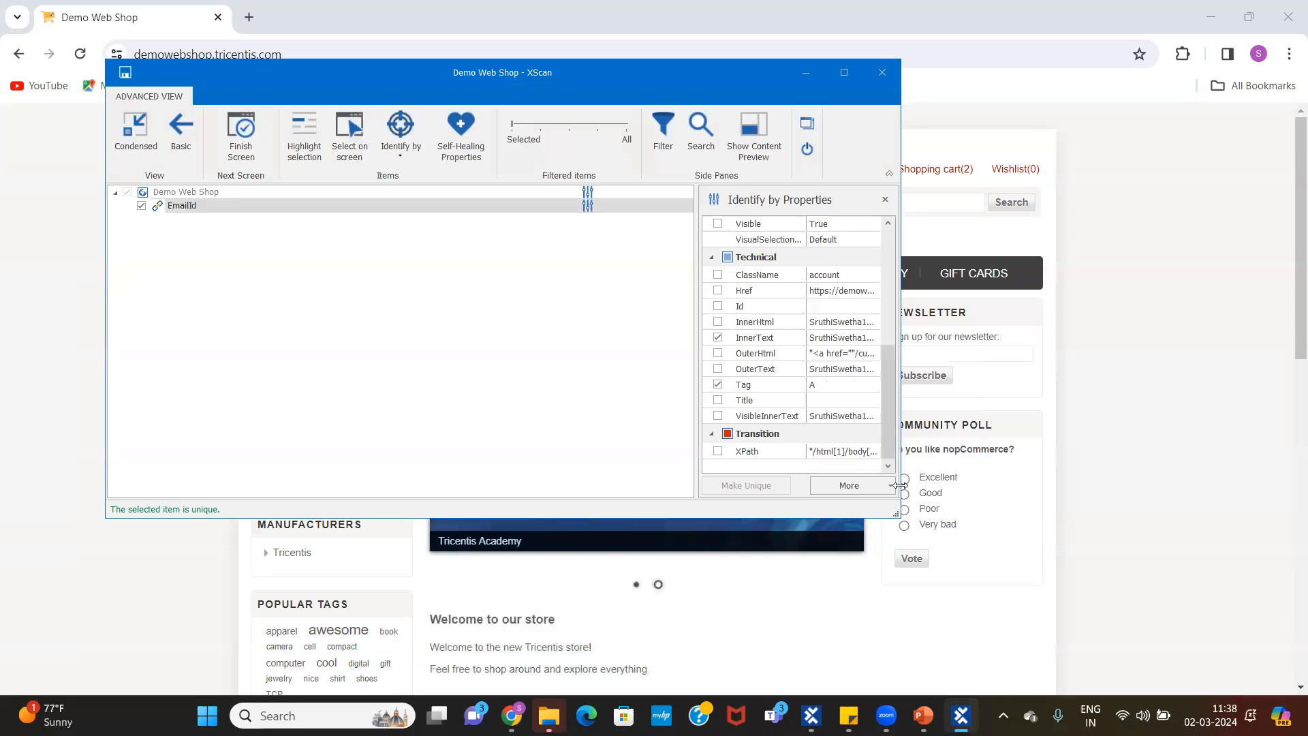
Check the InnerText and InnerHtml property values of the EmailId control
{"action": "left_click", "coordinate": [838, 339]}
{"action": "left_click", "coordinate": [836, 338]}
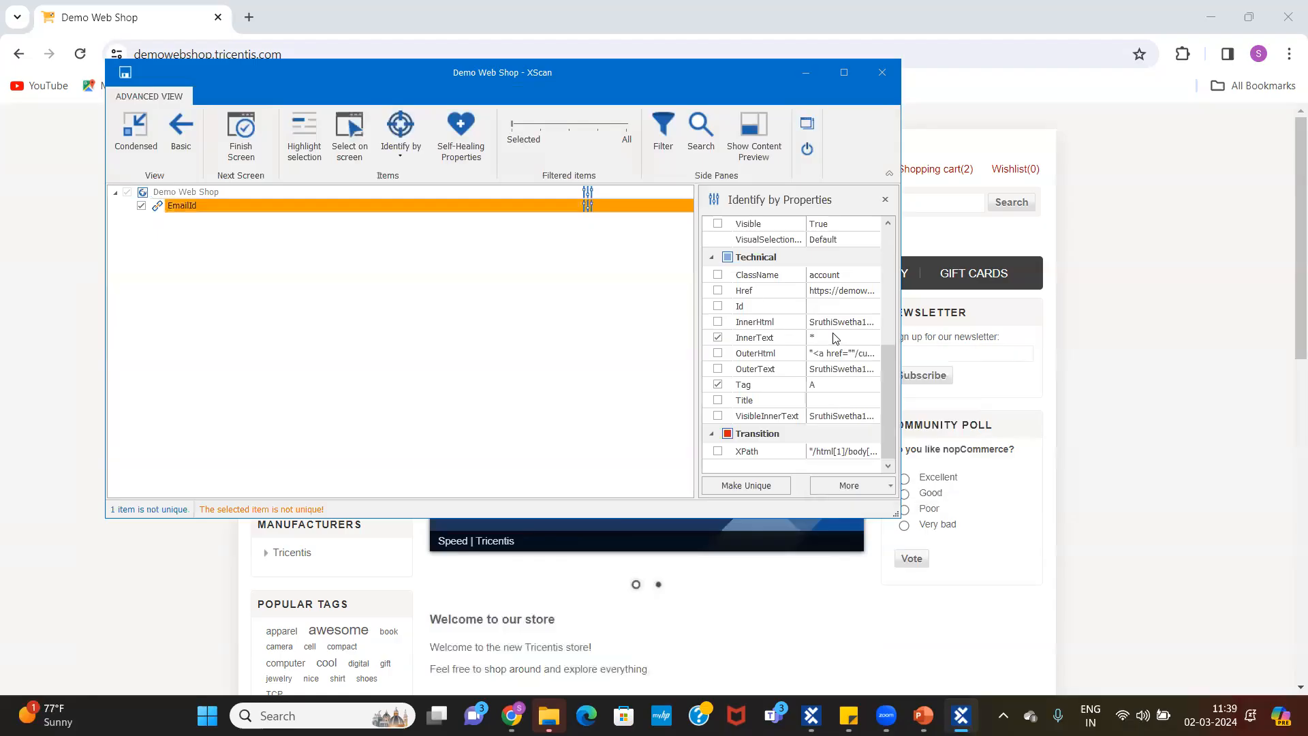
{"action": "left_click", "coordinate": [836, 338]}
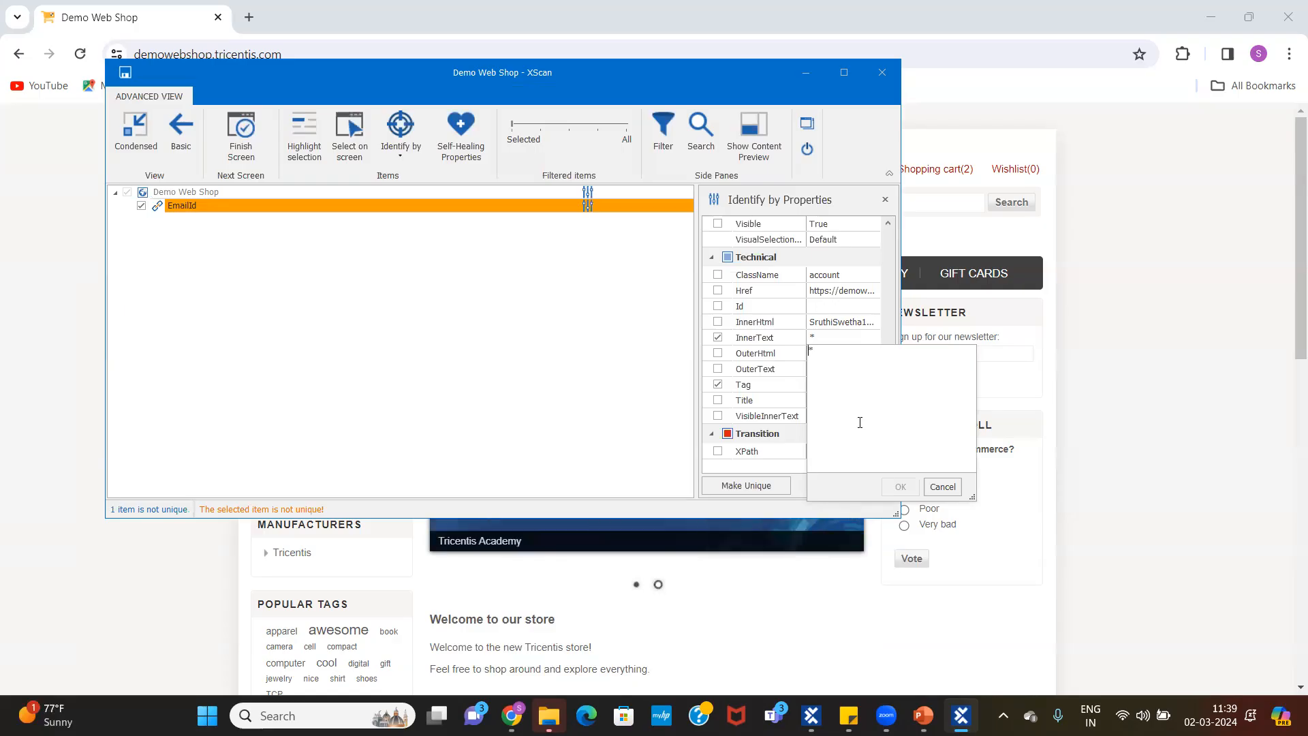
{"action": "left_click", "coordinate": [840, 322]}
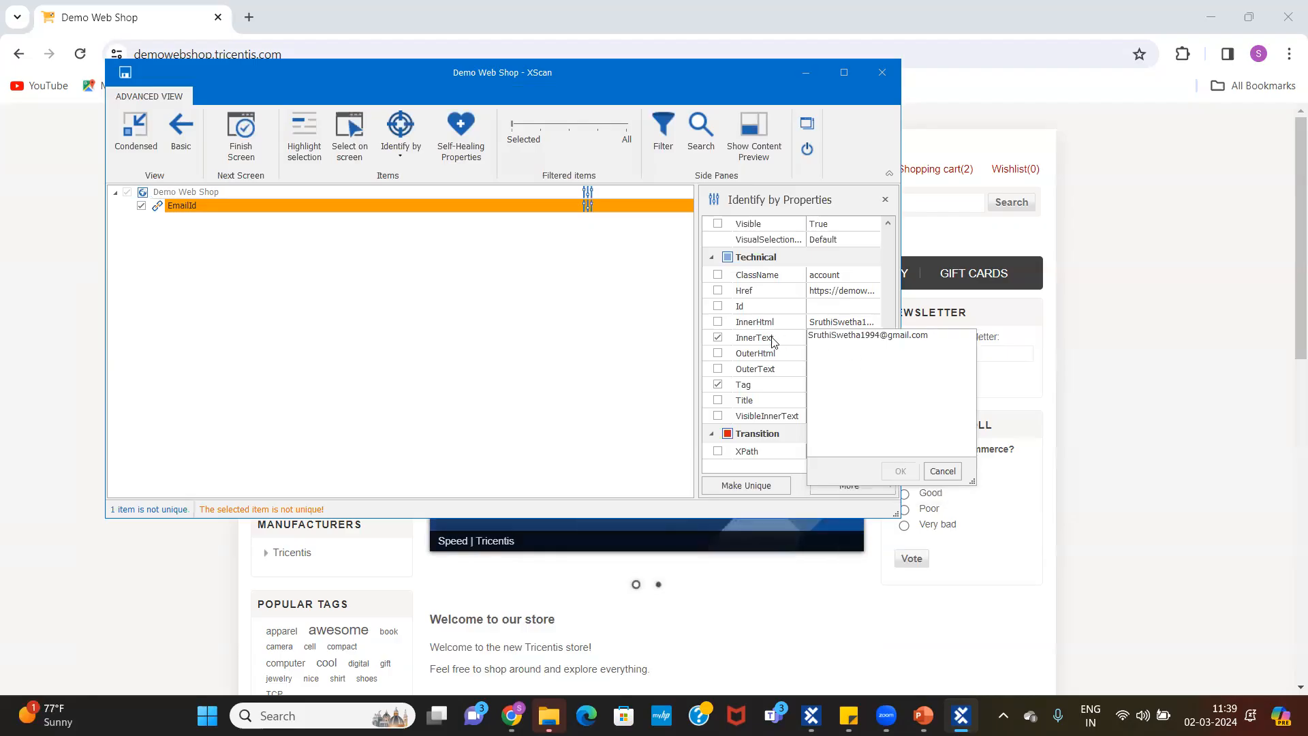
{"action": "left_click", "coordinate": [772, 337]}
{"action": "left_click", "coordinate": [825, 337]}
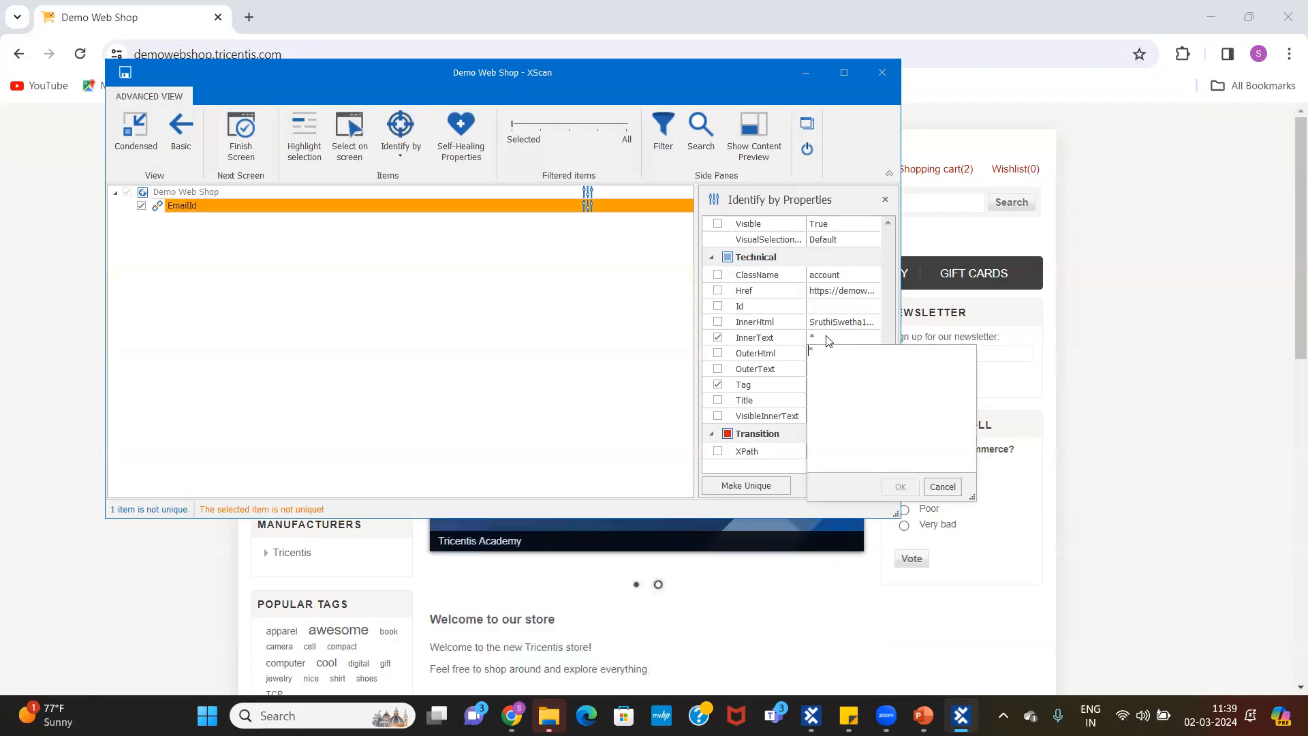
{"action": "left_click", "coordinate": [766, 338]}
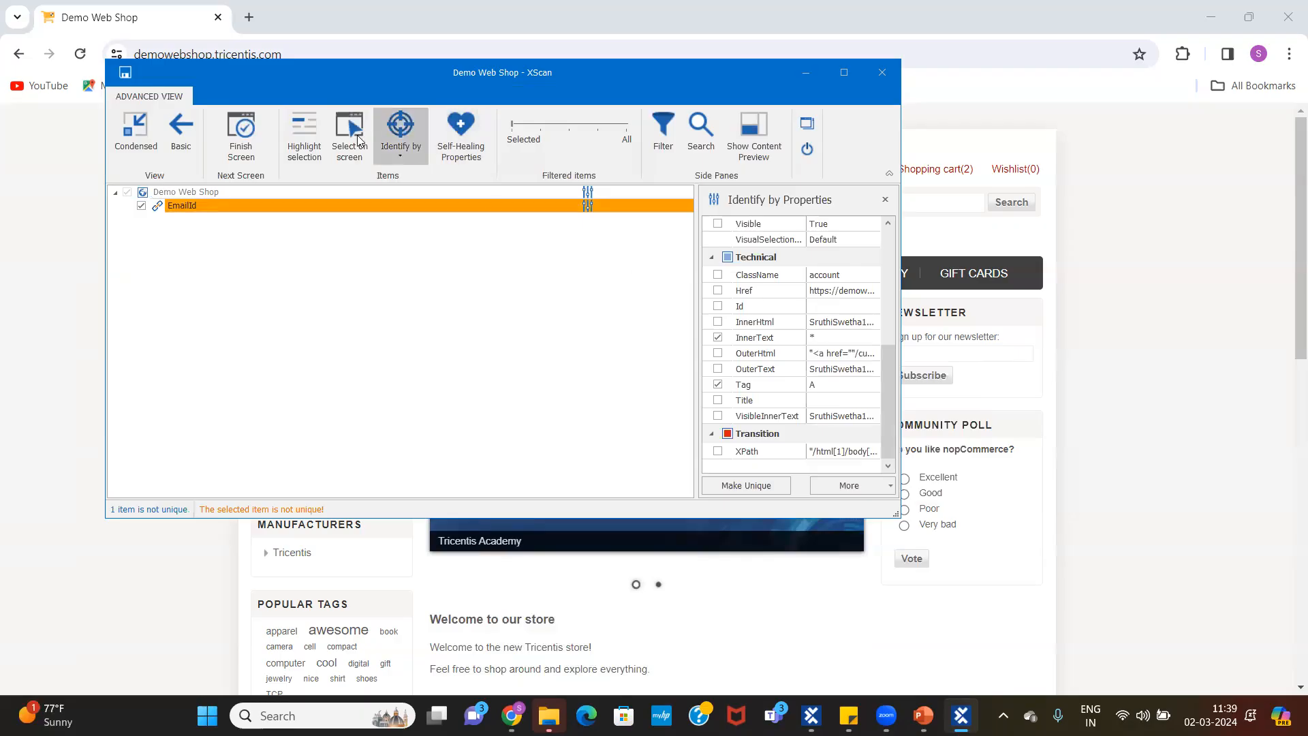
Identify EmailId by anchor using the page's Log out link as the anchor control, and save the module
{"action": "left_click", "coordinate": [400, 139]}
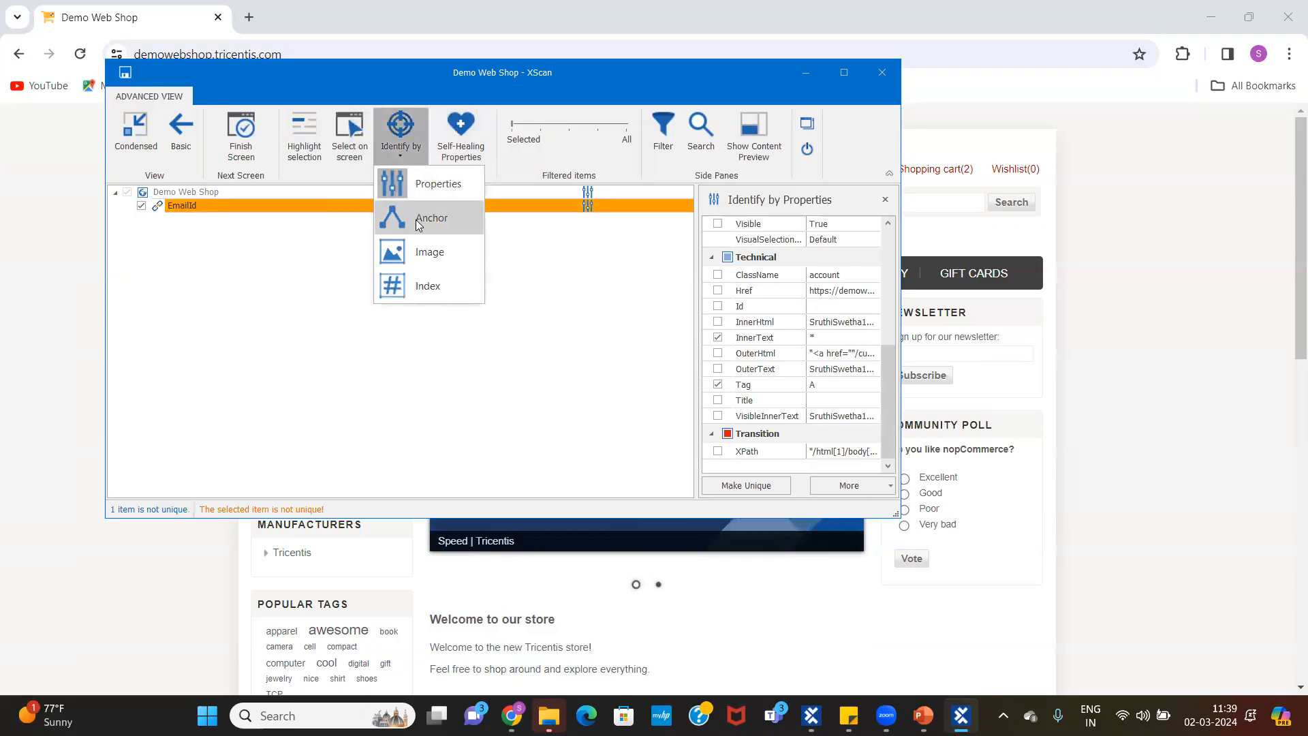
{"action": "left_click", "coordinate": [418, 220]}
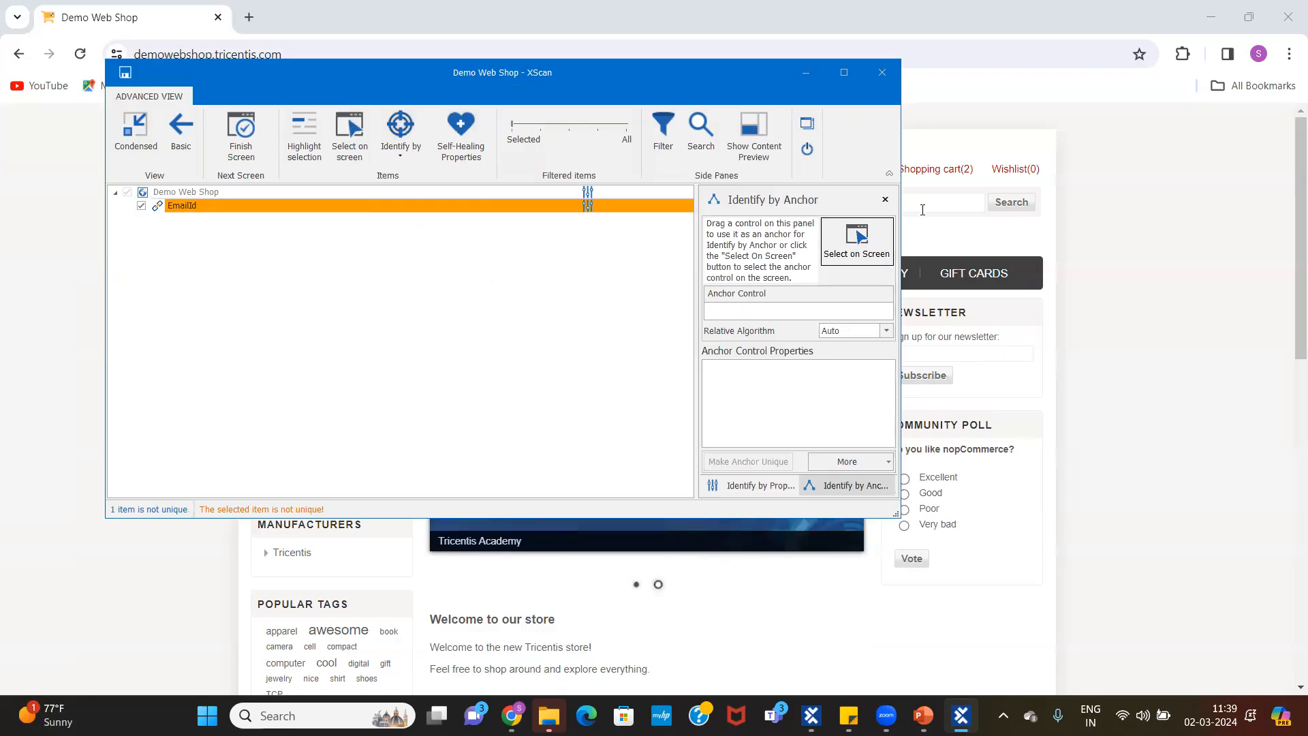
{"action": "left_click", "coordinate": [839, 261]}
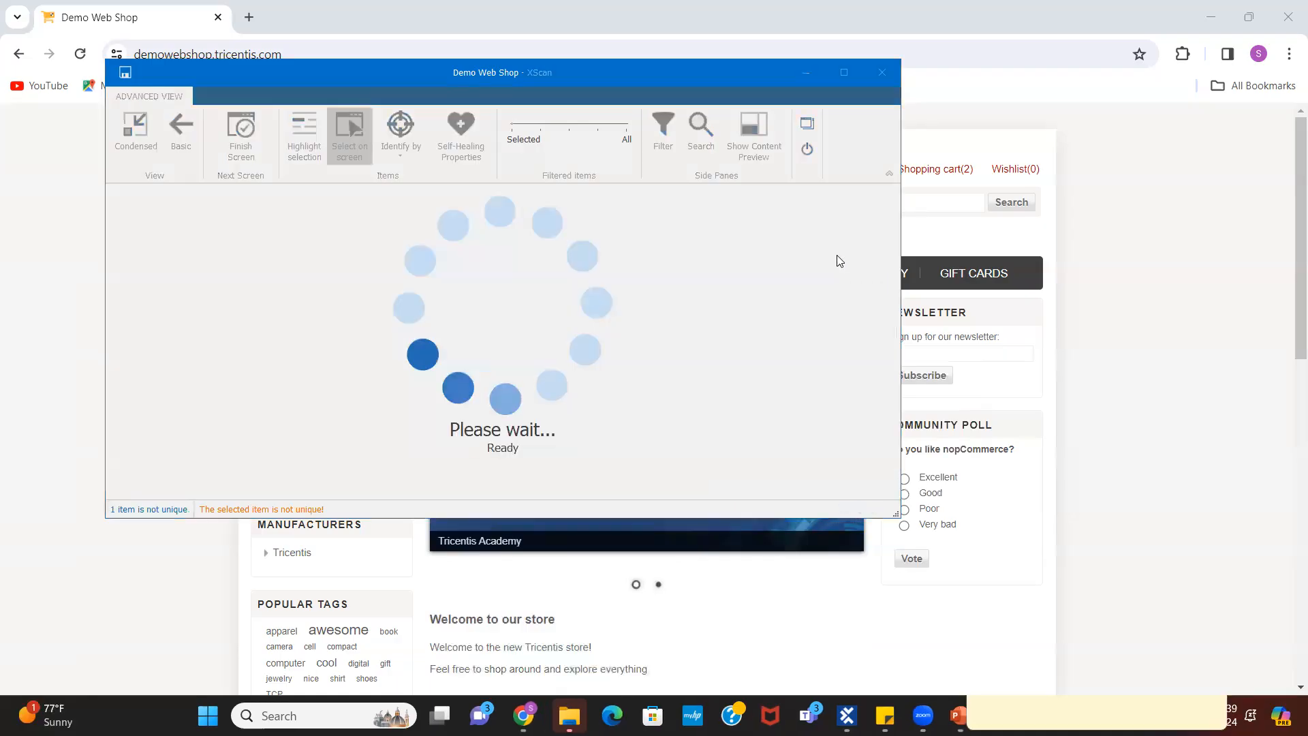
{"action": "left_click_drag", "start_coordinate": [587, 85], "coordinate": [673, 354]}
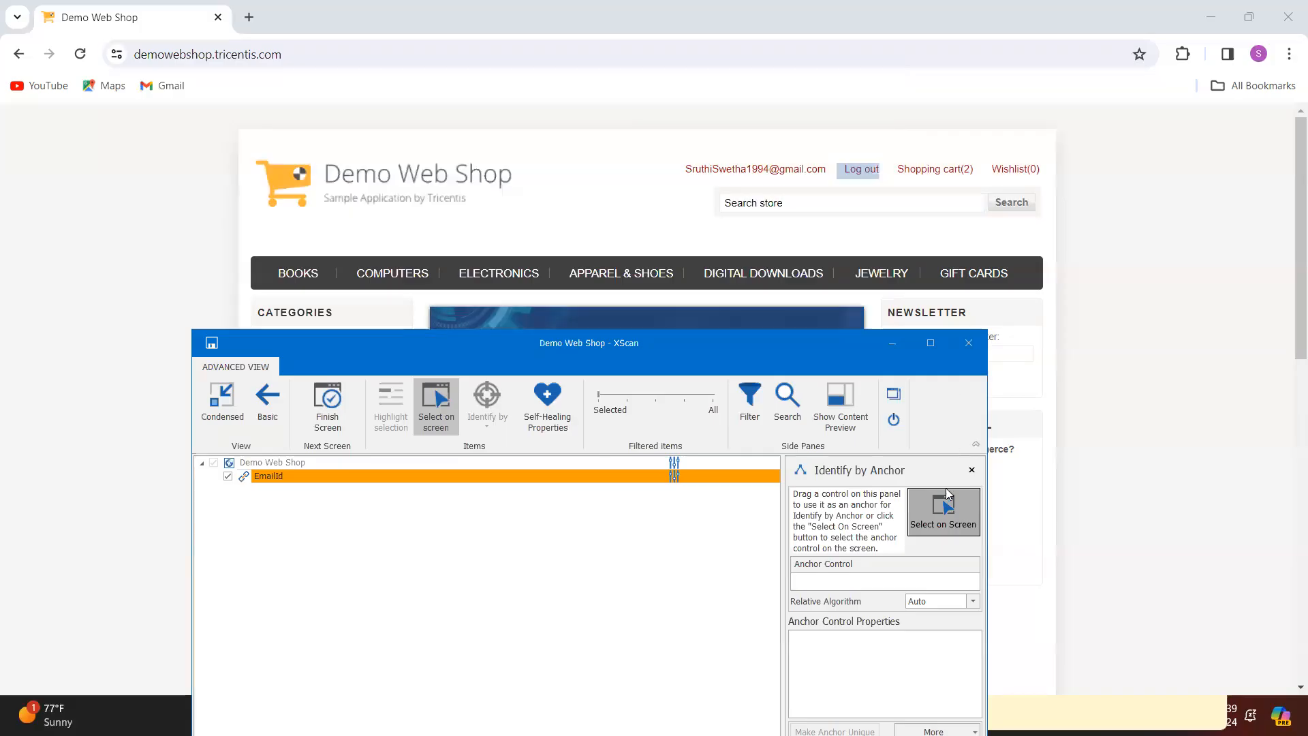
{"action": "left_click", "coordinate": [948, 538]}
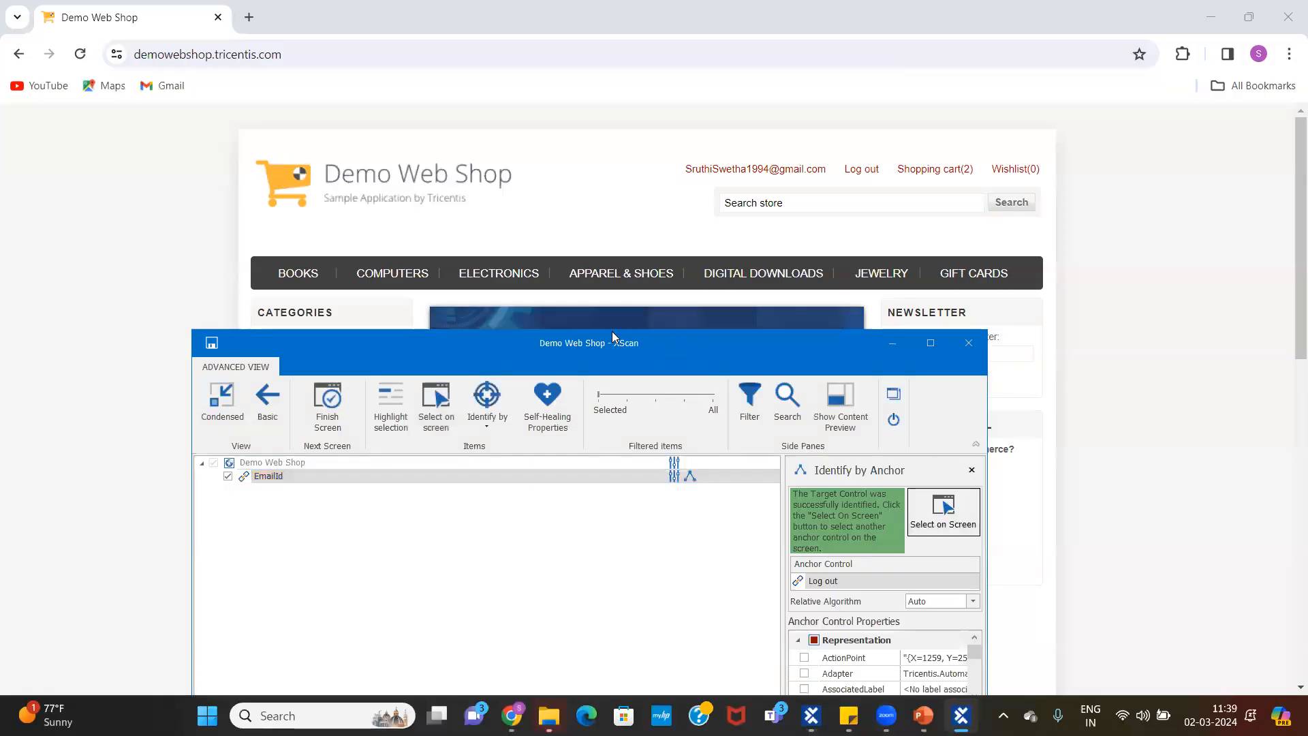
{"action": "left_click_drag", "start_coordinate": [620, 343], "coordinate": [576, 141]}
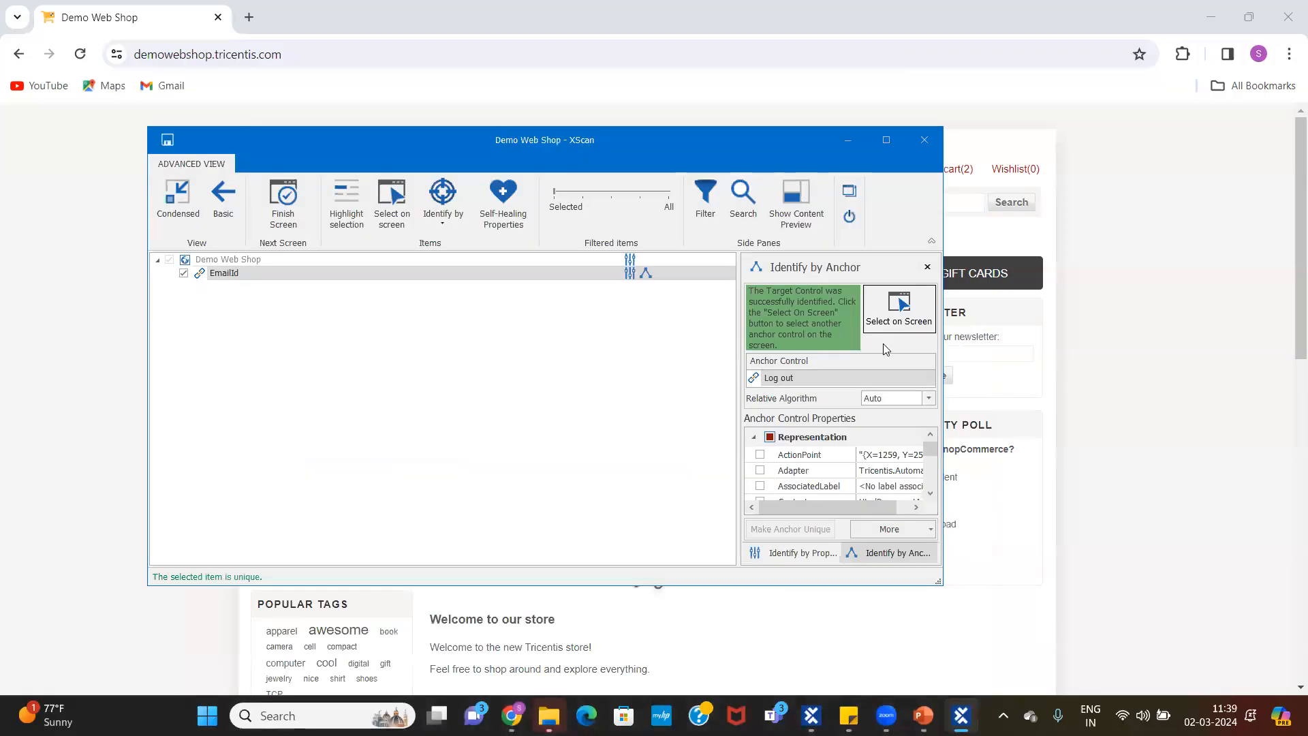
{"action": "left_click", "coordinate": [170, 190]}
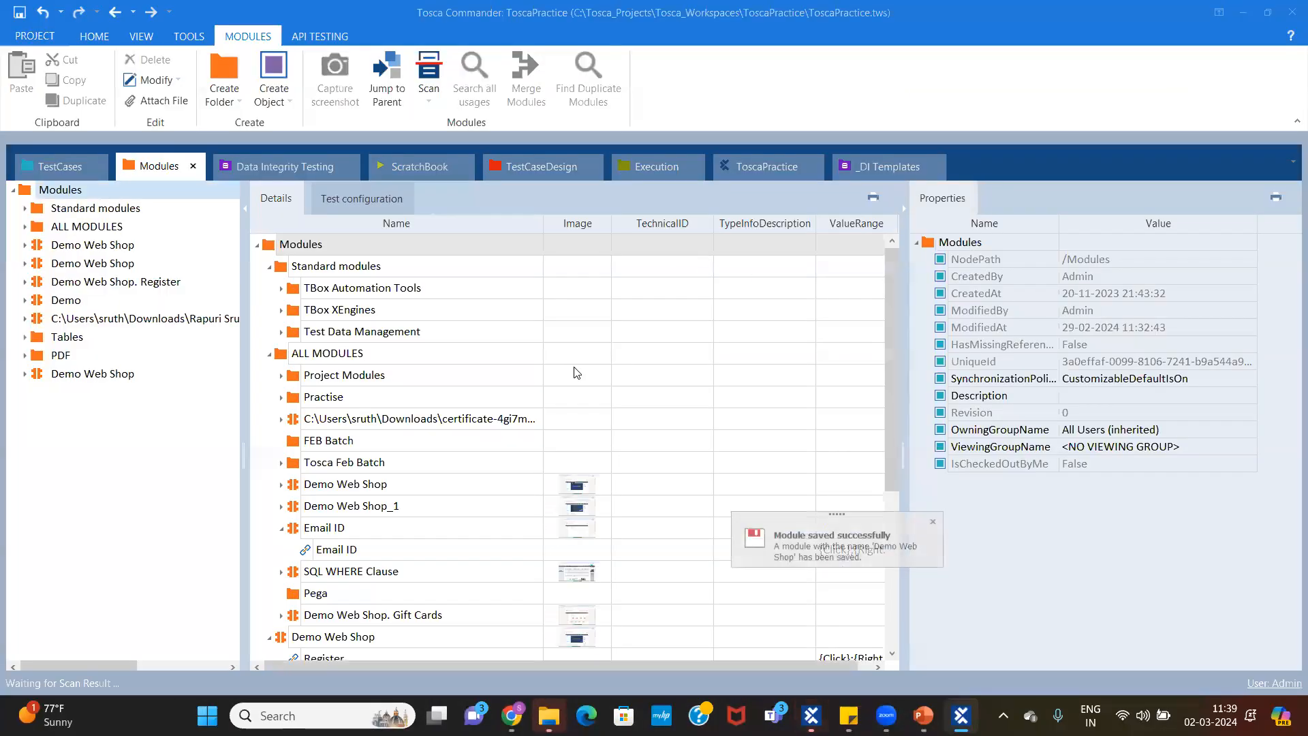
Set the Title property of the newly scanned Demo Web Shop module to *Demo*
{"action": "left_click", "coordinate": [94, 377]}
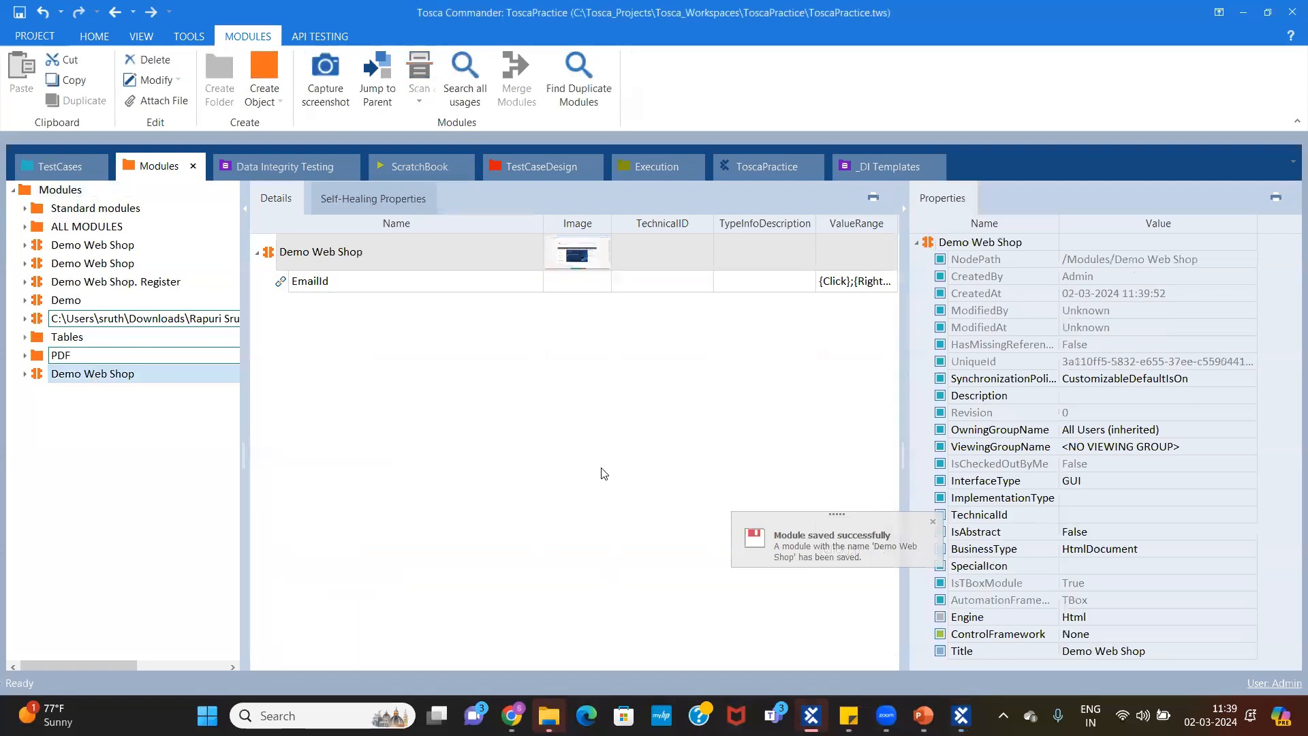
{"action": "left_click", "coordinate": [1118, 652]}
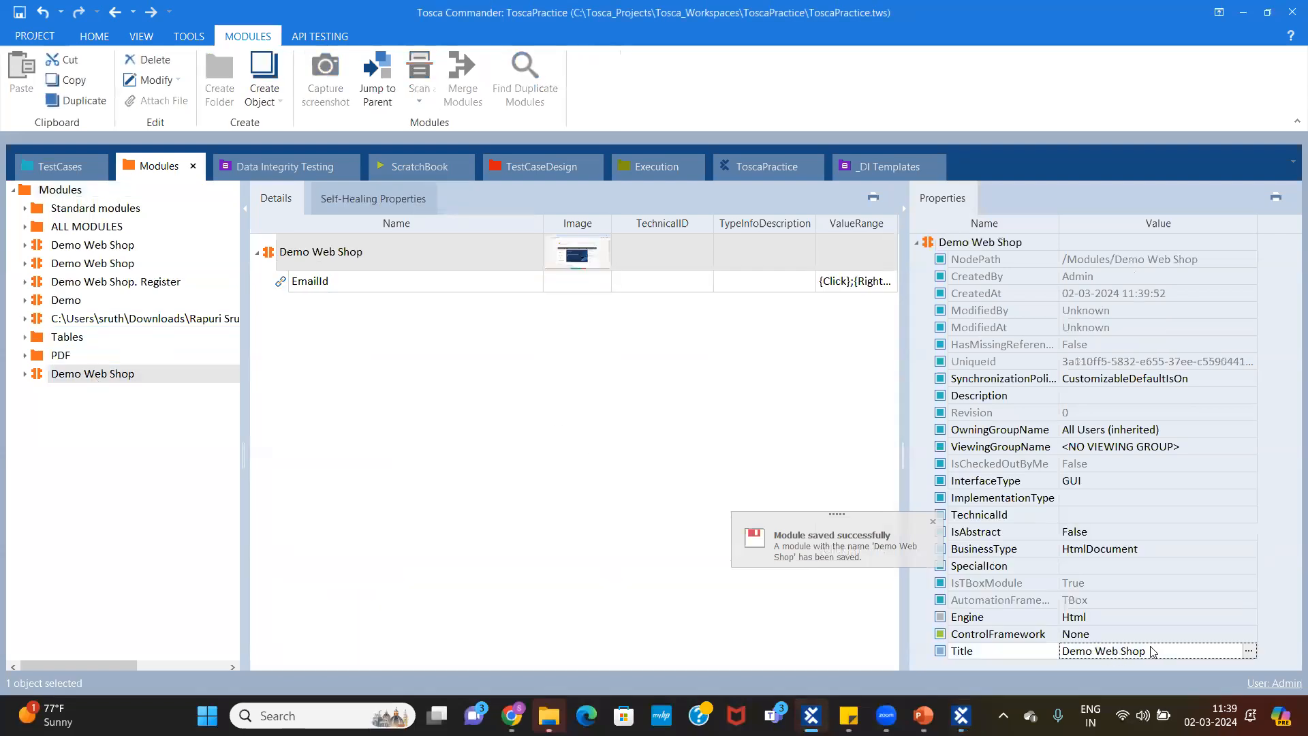
{"action": "key", "text": "BackSpace"}
{"action": "key", "text": "BackSpace"}
{"action": "key", "text": "BackSpace"}
{"action": "key", "text": "BackSpace"}
{"action": "key", "text": "BackSpace"}
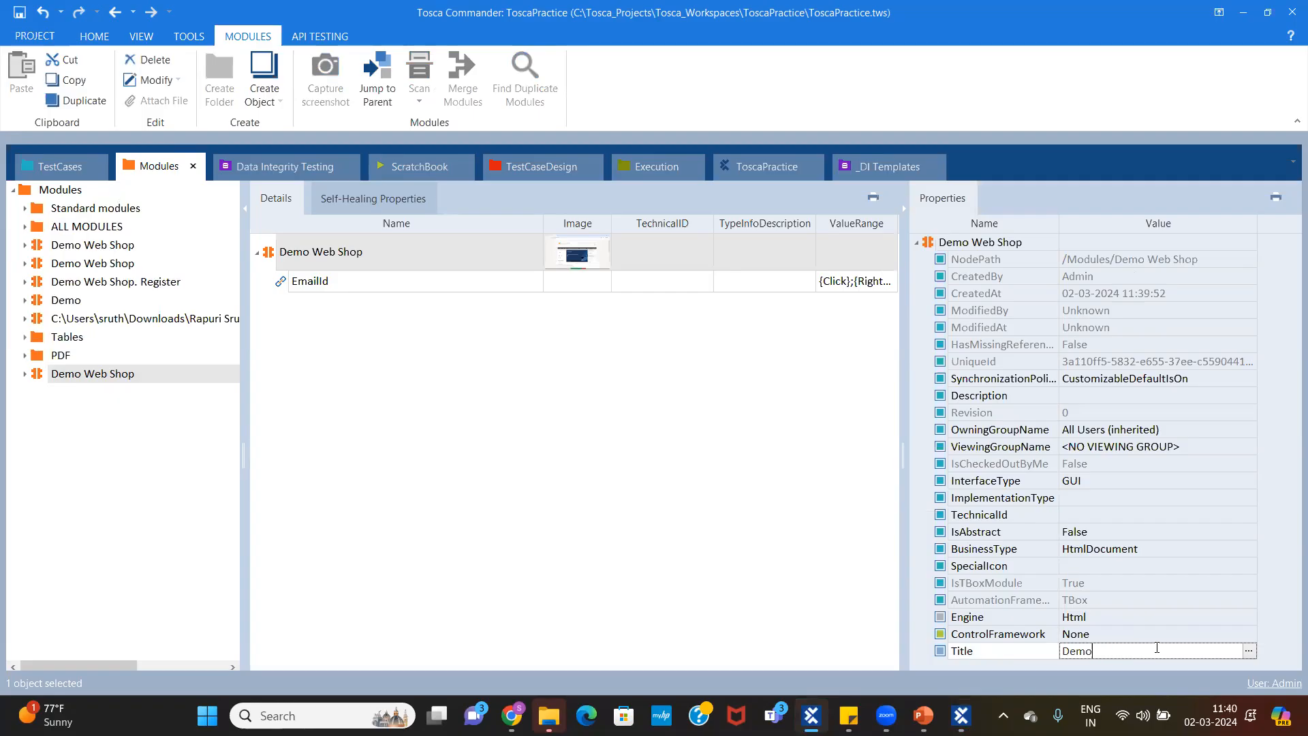
{"action": "key", "text": "Left"}
{"action": "key", "text": "Return"}
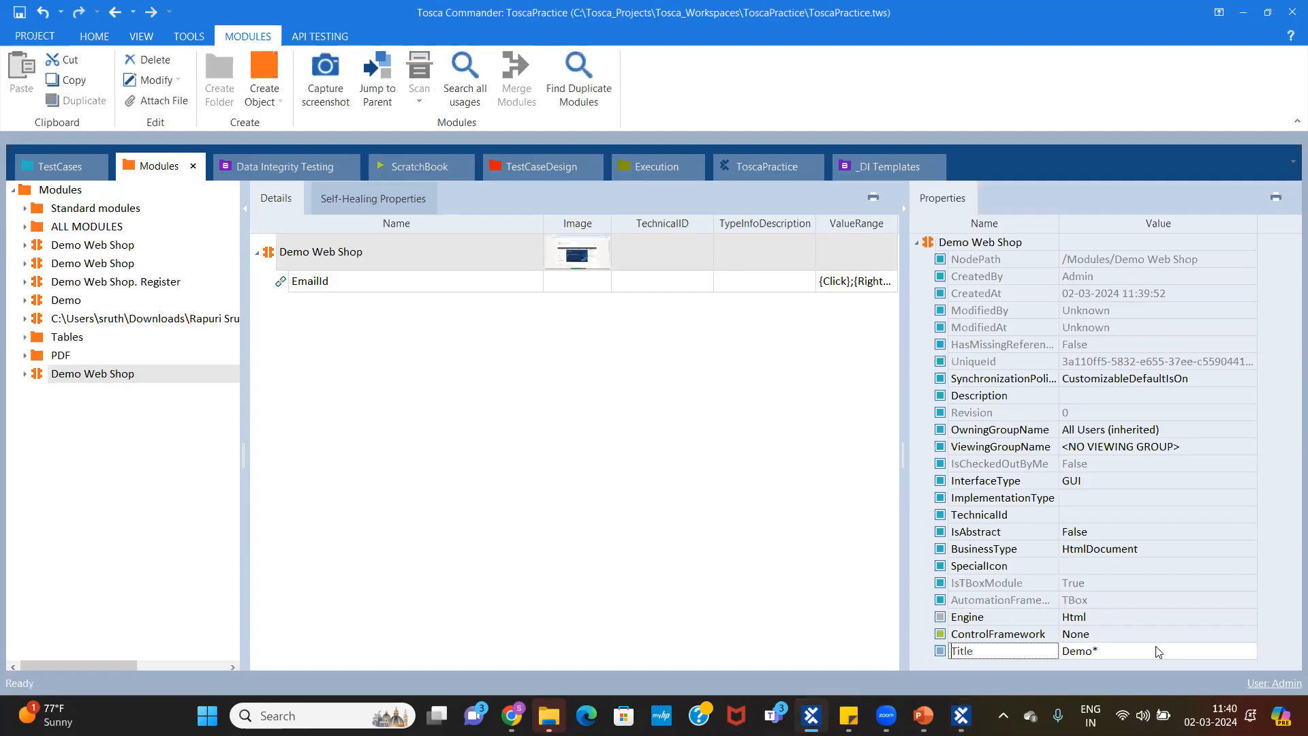
{"action": "left_click", "coordinate": [1110, 653]}
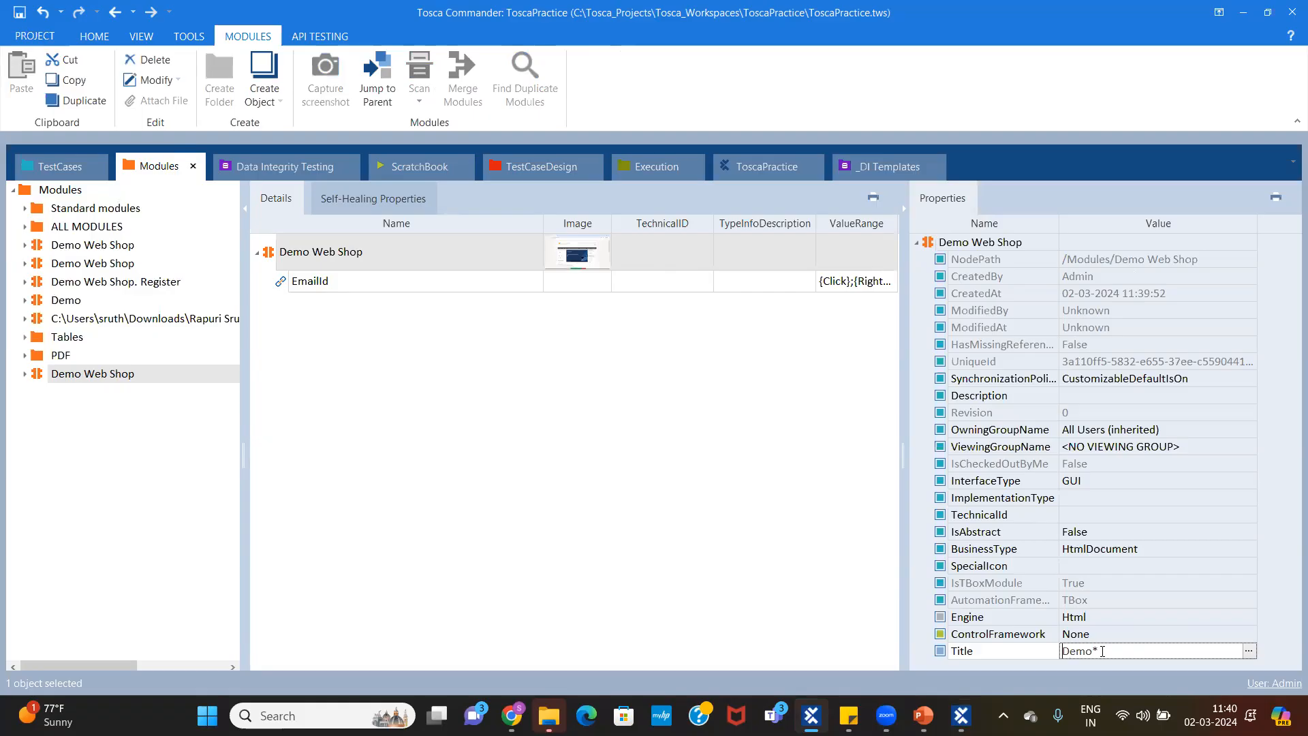
{"action": "type", "text": "*"}
{"action": "left_click", "coordinate": [624, 395]}
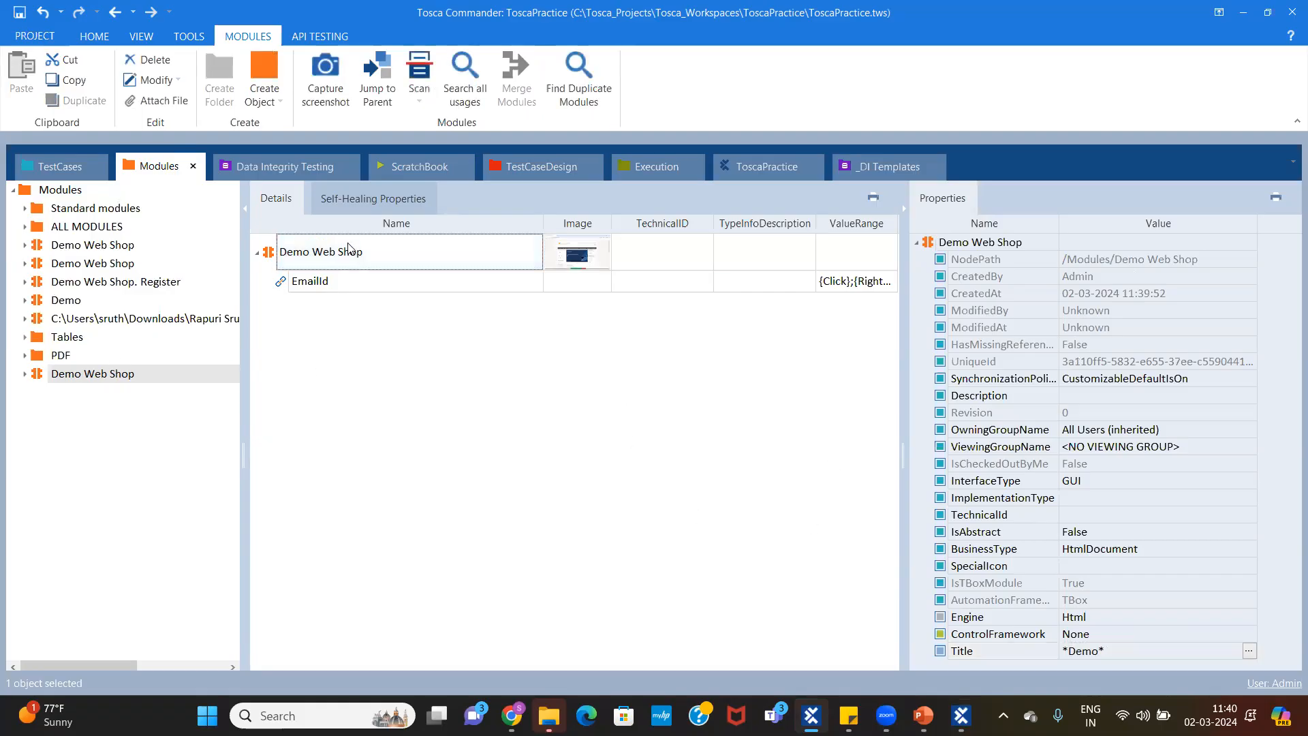
Add the newly scanned Demo Web Shop module as a test step in the XBuffers Demo test case
{"action": "left_click", "coordinate": [345, 289]}
{"action": "left_click_drag", "start_coordinate": [367, 254], "coordinate": [88, 355]}
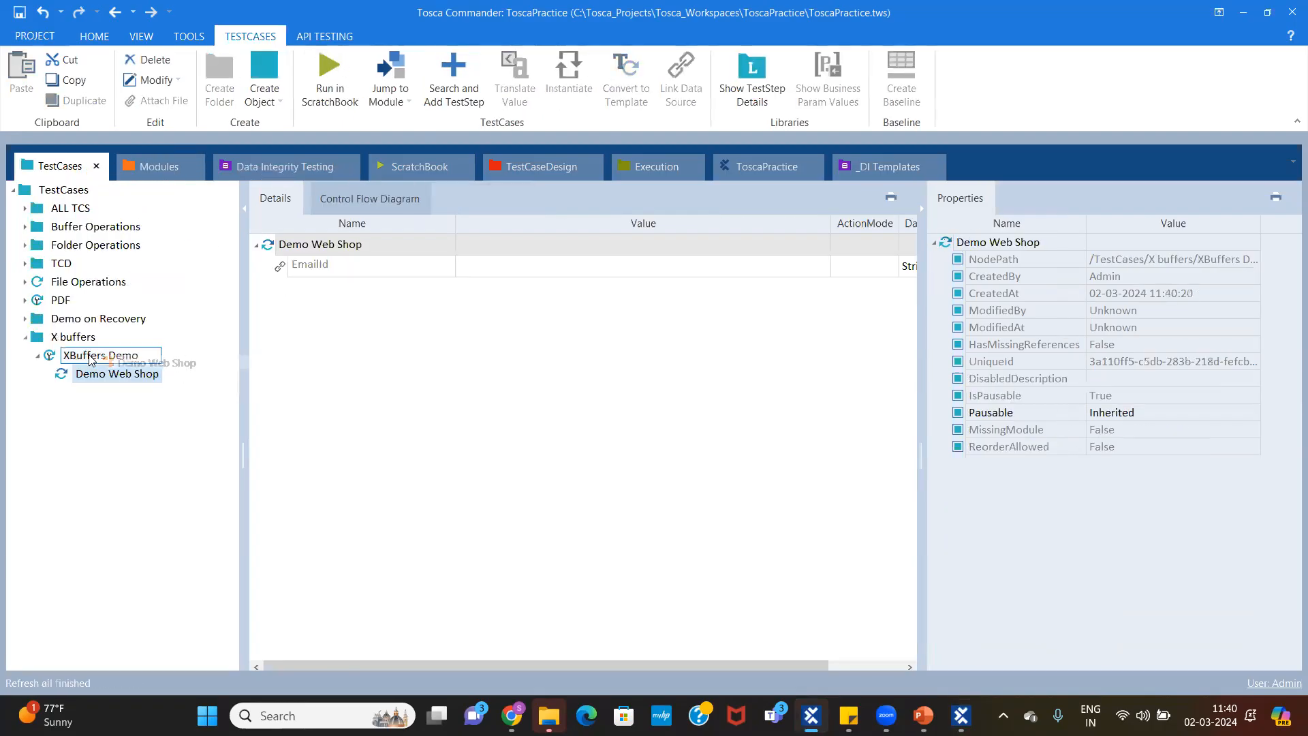
{"action": "left_click", "coordinate": [353, 274]}
Copy the logged-in account's e-mail address from the Demo Web Shop page in Chrome and return to Tosca Commander
{"action": "left_click", "coordinate": [533, 261]}
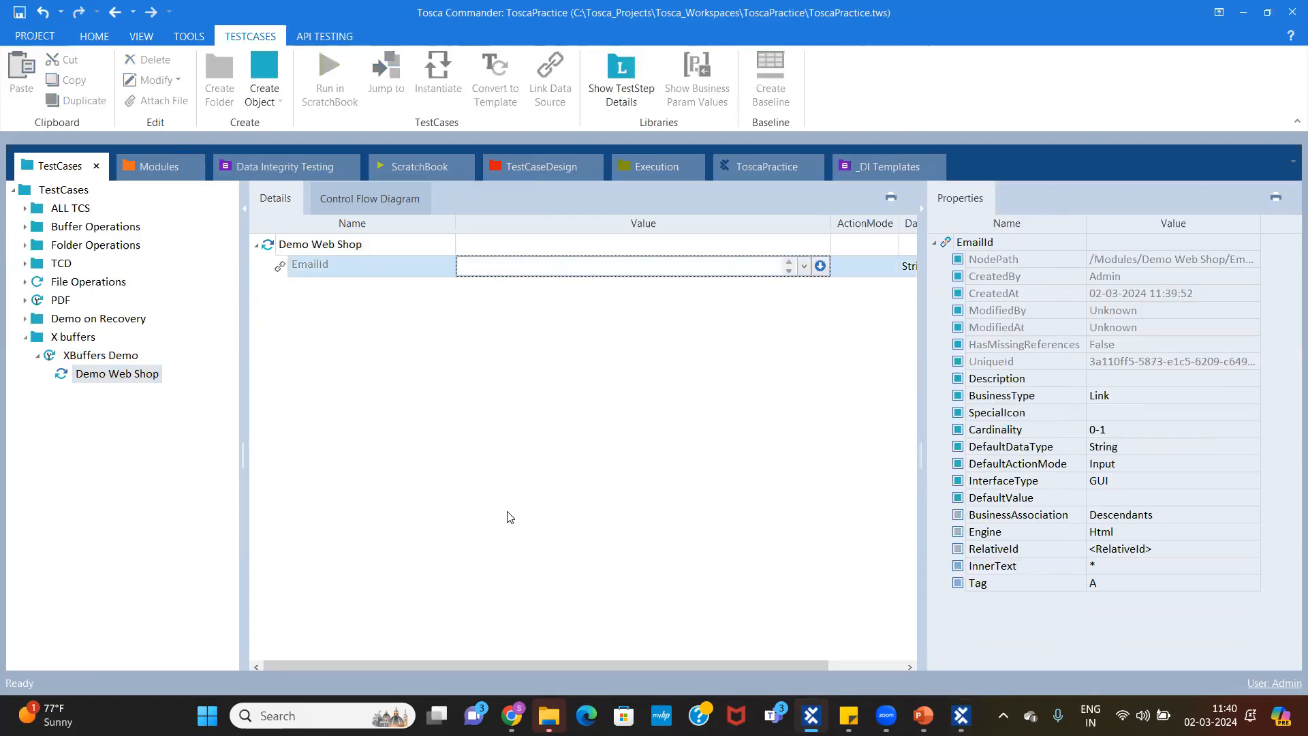
{"action": "mouse_move", "coordinate": [923, 715]}
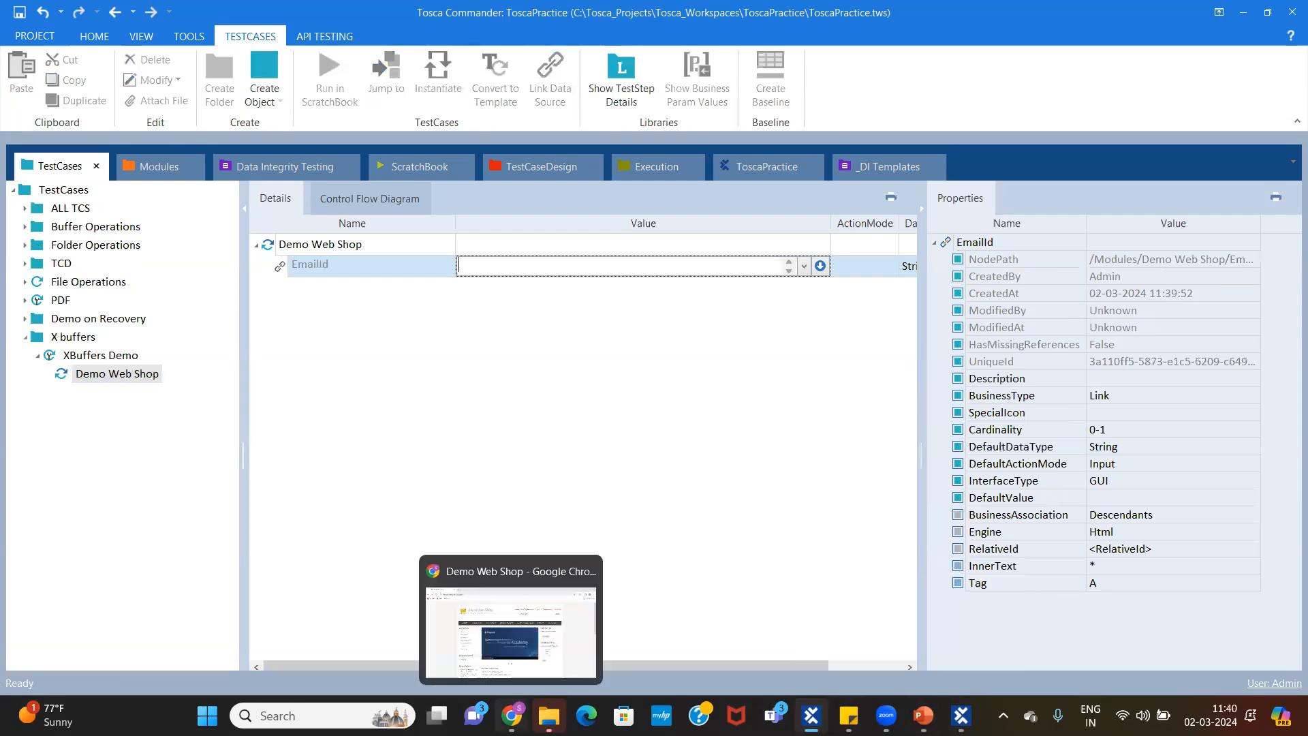
{"action": "left_click", "coordinate": [511, 716]}
{"action": "left_click_drag", "start_coordinate": [828, 169], "coordinate": [686, 171]}
{"action": "left_click", "coordinate": [831, 175]}
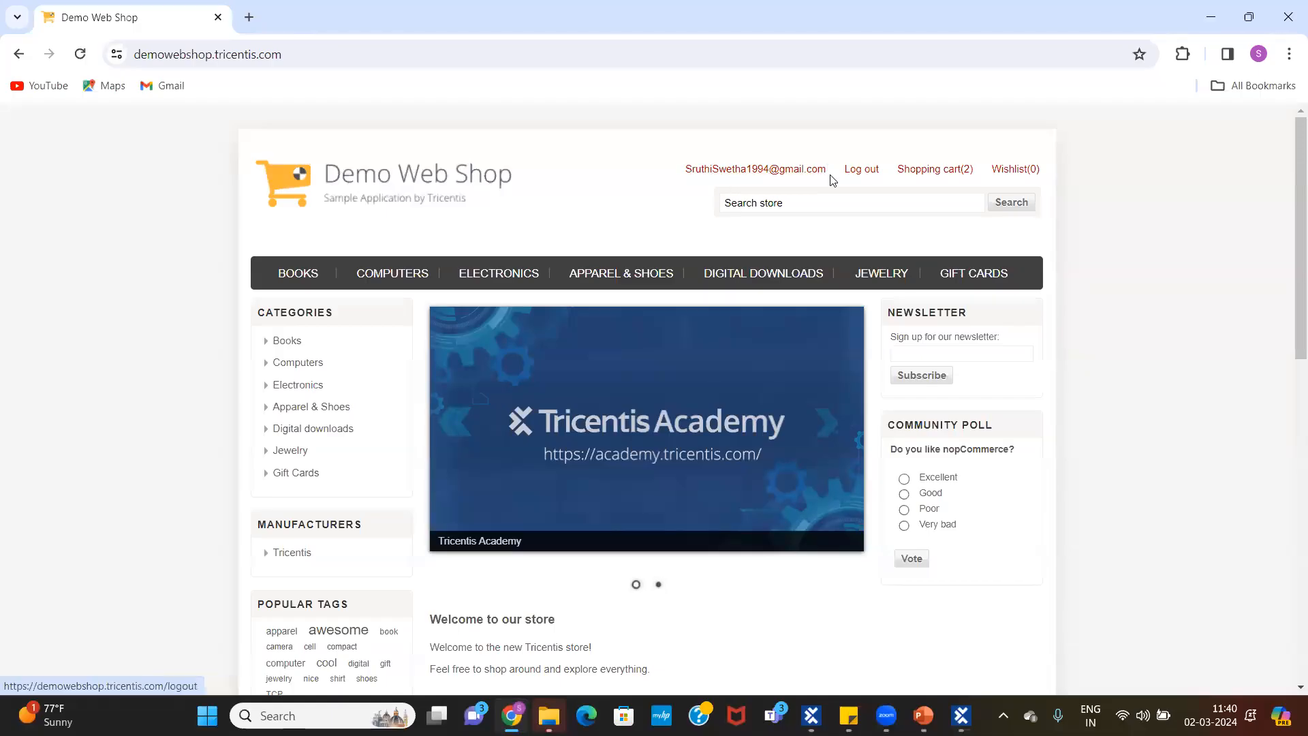
{"action": "triple_click", "coordinate": [824, 169]}
{"action": "key", "text": "ctrl+c"}
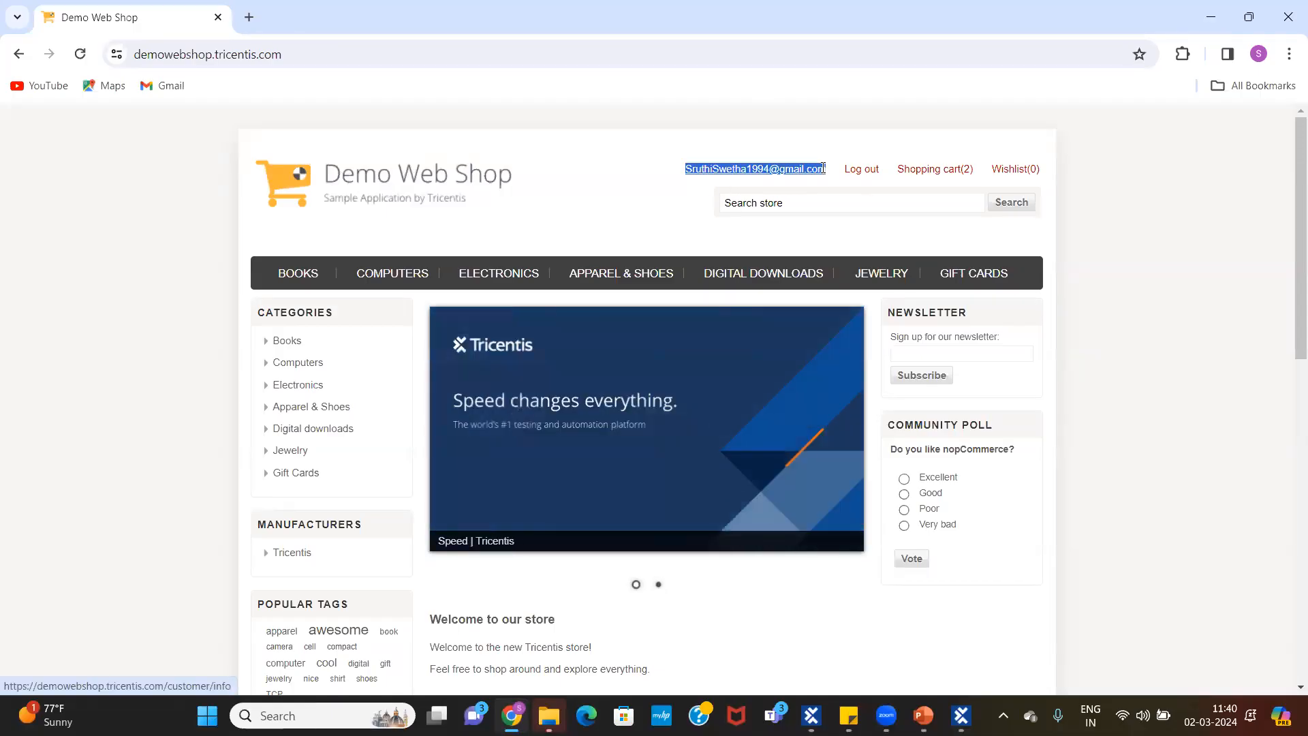
{"action": "key", "text": "alt+Tab"}
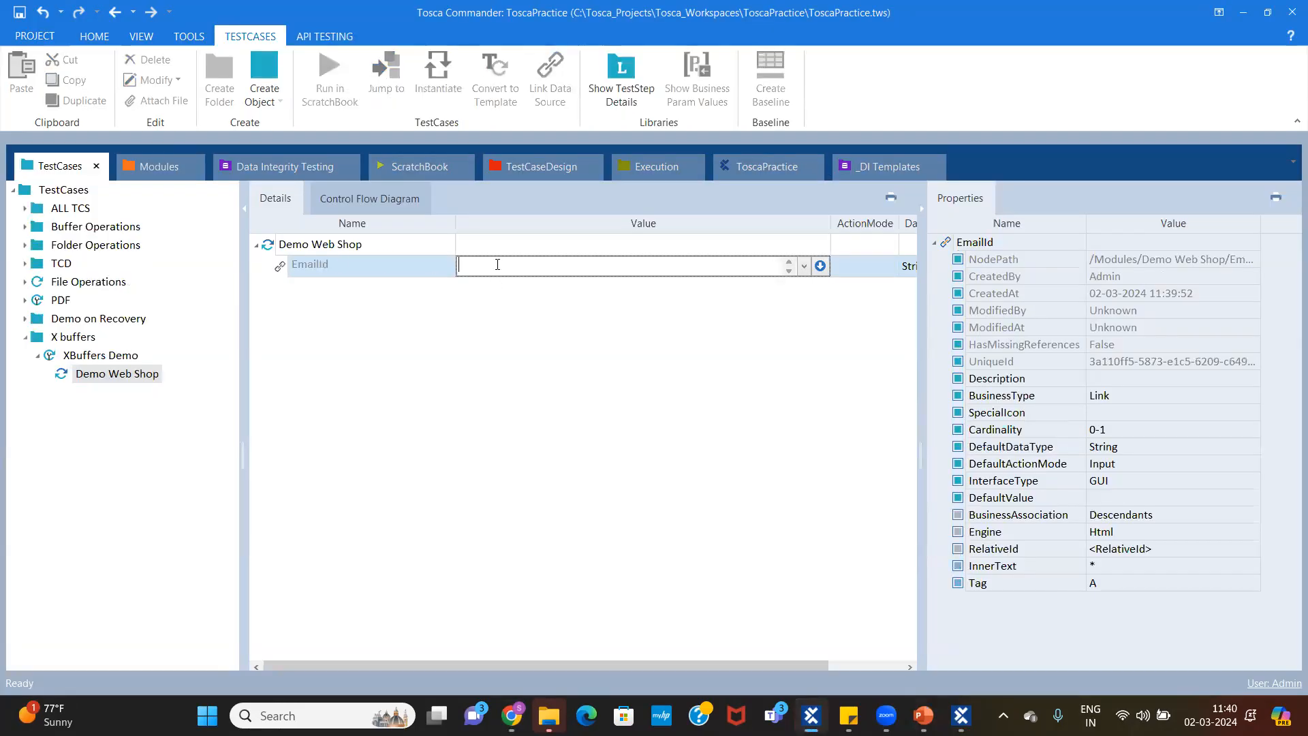
{"action": "key", "text": "ctrl+v"}
{"action": "key", "text": "BackSpace"}
{"action": "key", "text": "BackSpace"}
{"action": "key", "text": "BackSpace"}
{"action": "key", "text": "BackSpace"}
{"action": "key", "text": "BackSpace"}
{"action": "key", "text": "BackSpace"}
{"action": "key", "text": "BackSpace"}
{"action": "key", "text": "BackSpace"}
{"action": "key", "text": "BackSpace"}
{"action": "key", "text": "BackSpace"}
{"action": "type", "text": "{XB[SecondNsame"}
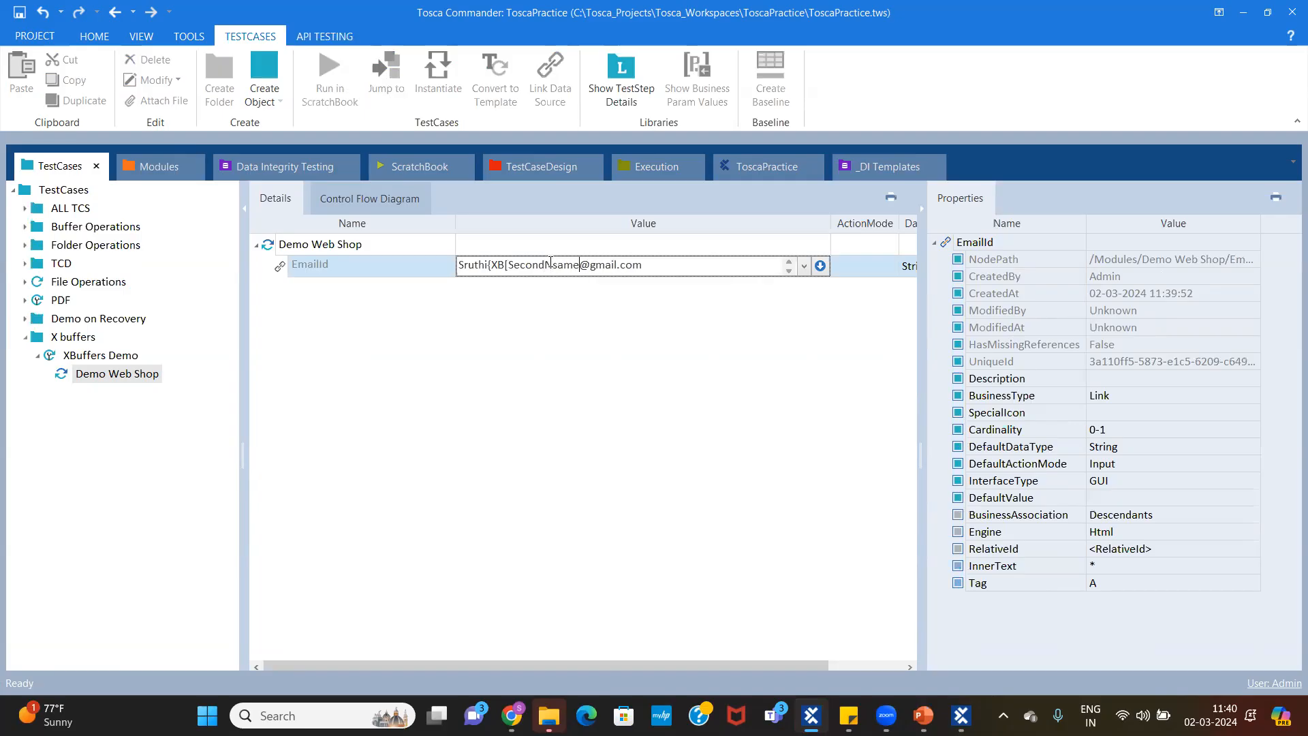
{"action": "key", "text": "BackSpace"}
{"action": "key", "text": "BackSpace"}
{"action": "key", "text": "BackSpace"}
{"action": "key", "text": "BackSpace"}
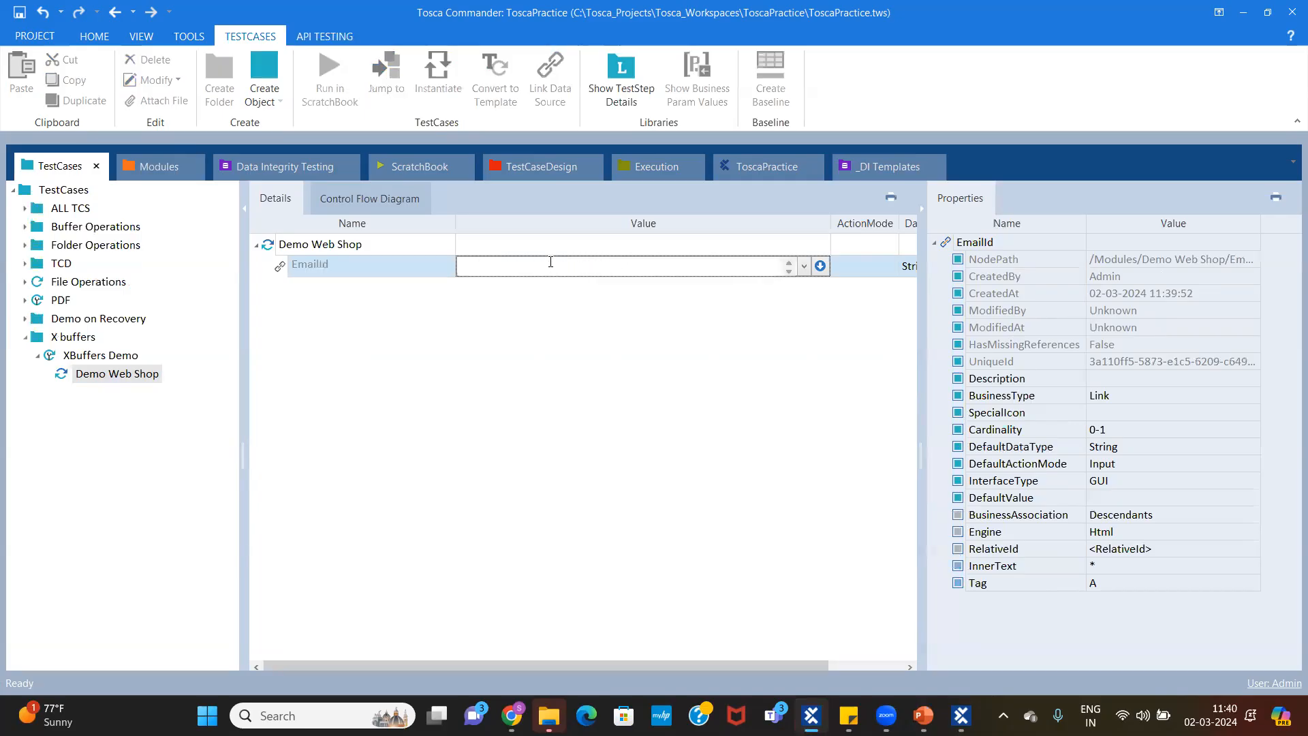
{"action": "type", "text": "ame]"}
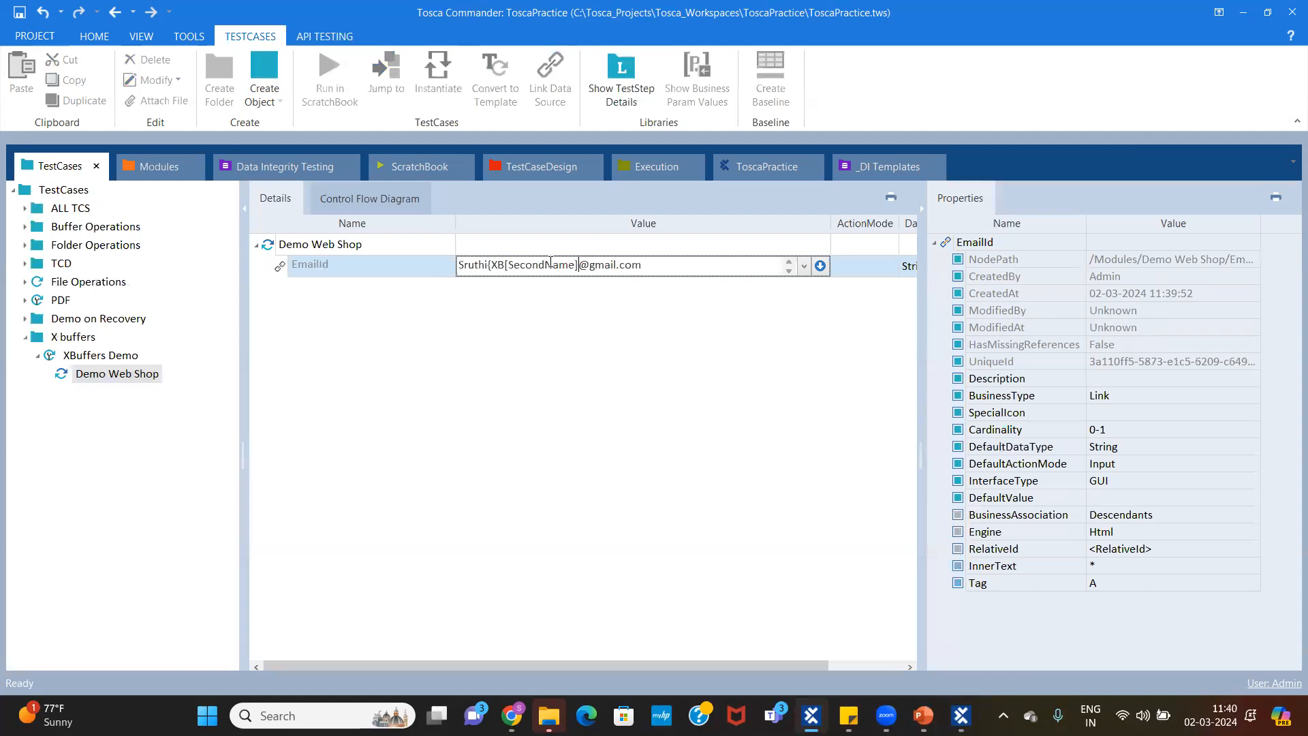
{"action": "type", "text": "}"}
{"action": "key", "text": "Return"}
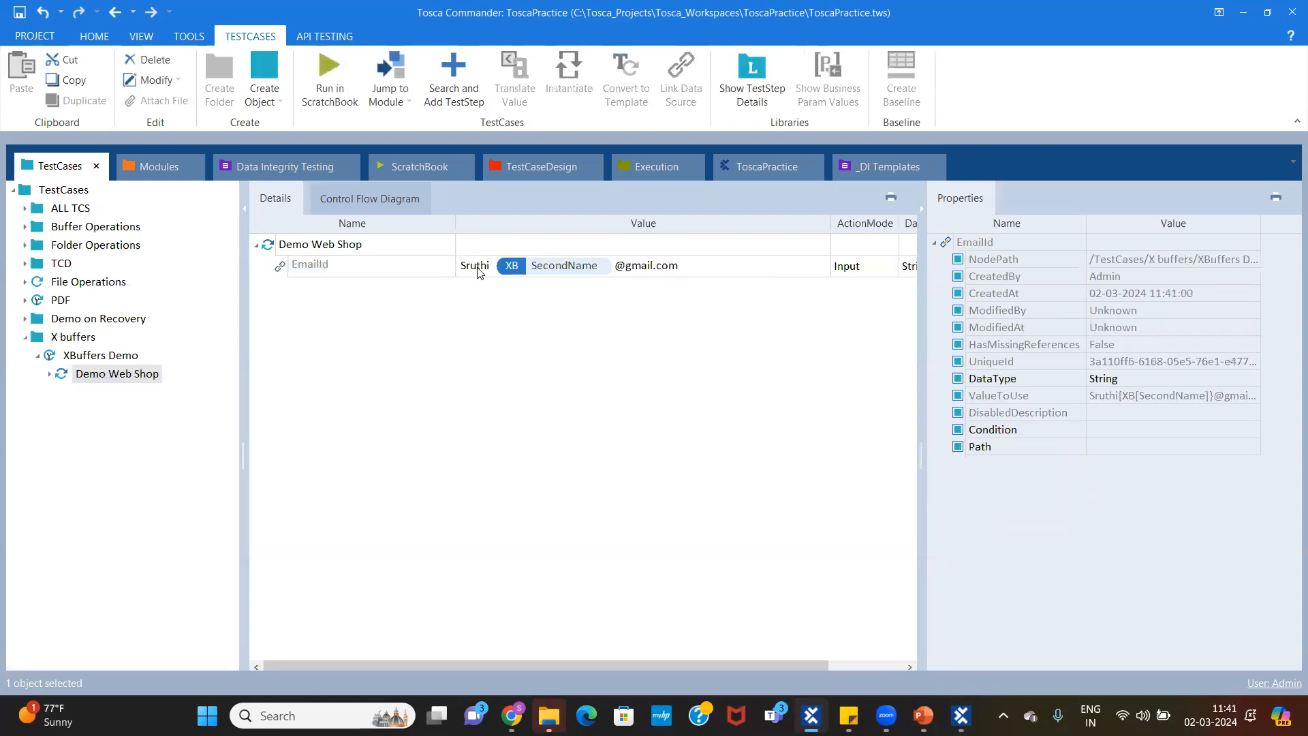
Set the ActionMode of EmailId to Verify
{"action": "left_click", "coordinate": [854, 269]}
{"action": "left_click", "coordinate": [892, 266]}
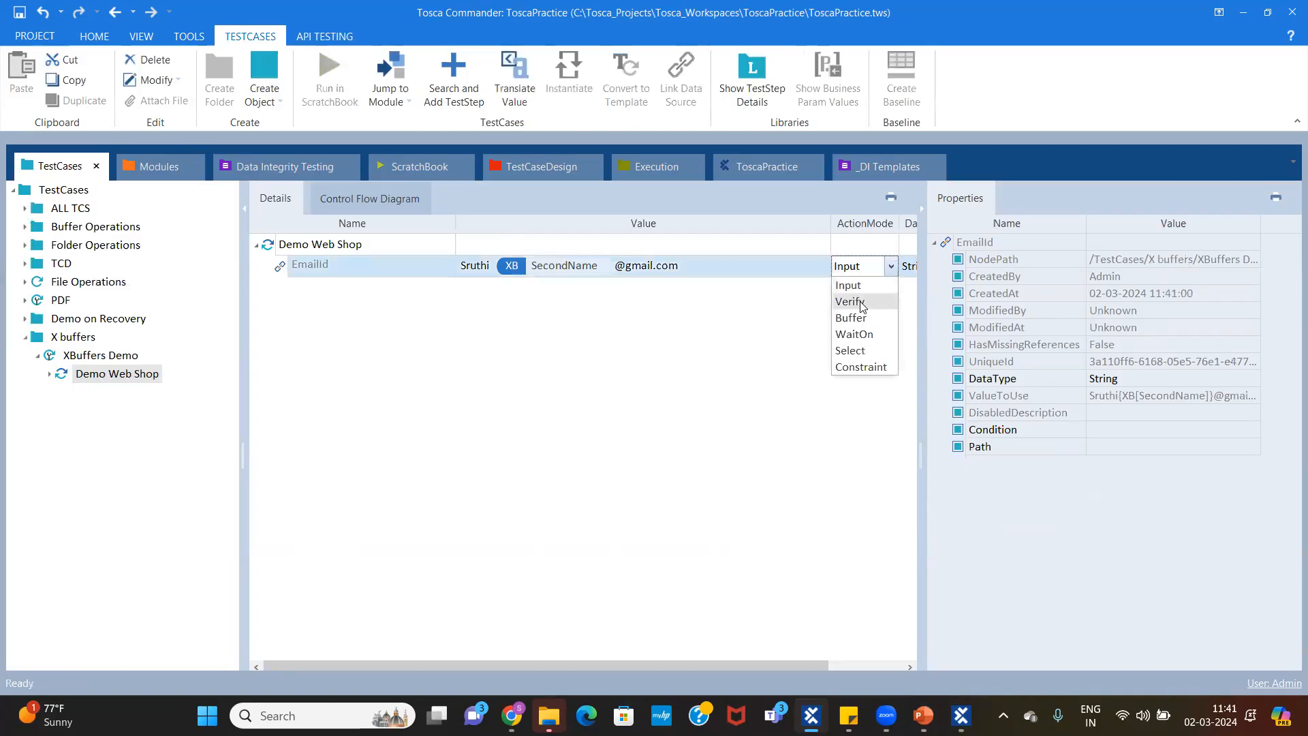
{"action": "left_click", "coordinate": [862, 304]}
{"action": "left_click", "coordinate": [761, 384]}
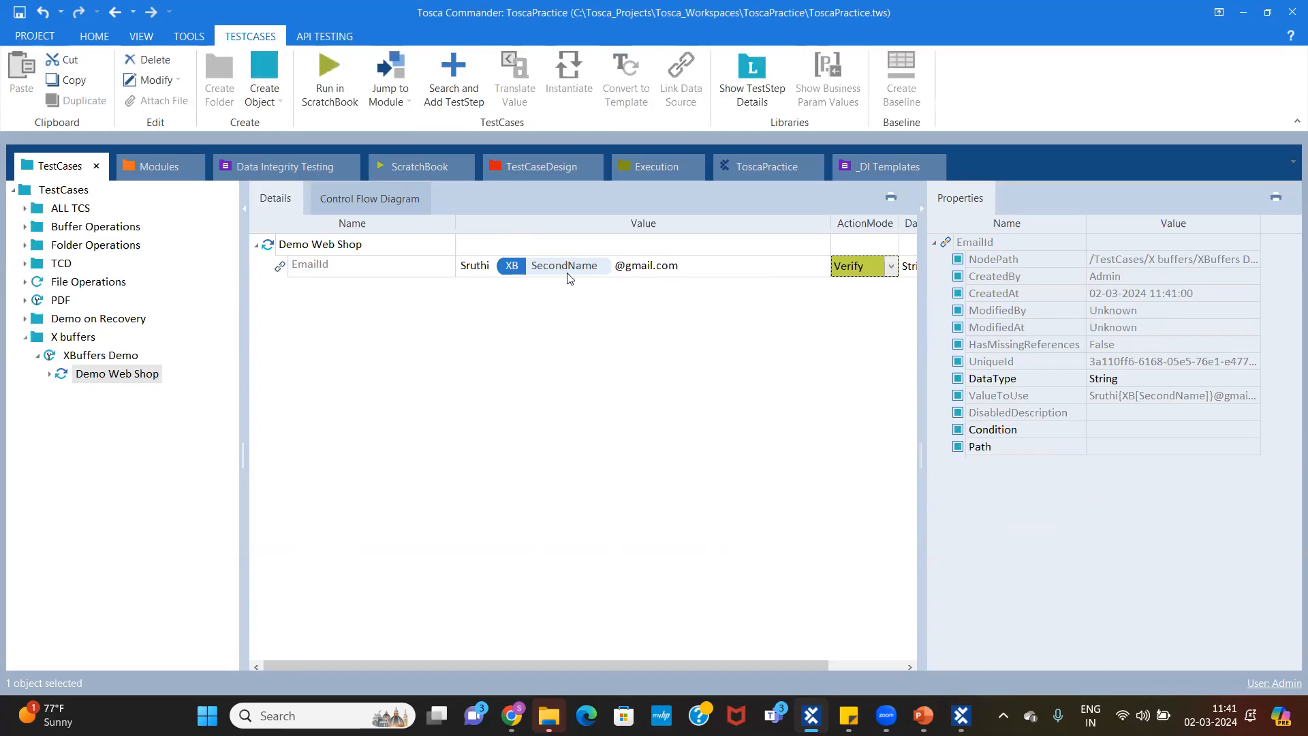
Run the Demo Web Shop test step in ScratchBook and close the XScan window
{"action": "left_click", "coordinate": [324, 247]}
{"action": "right_click", "coordinate": [325, 246]}
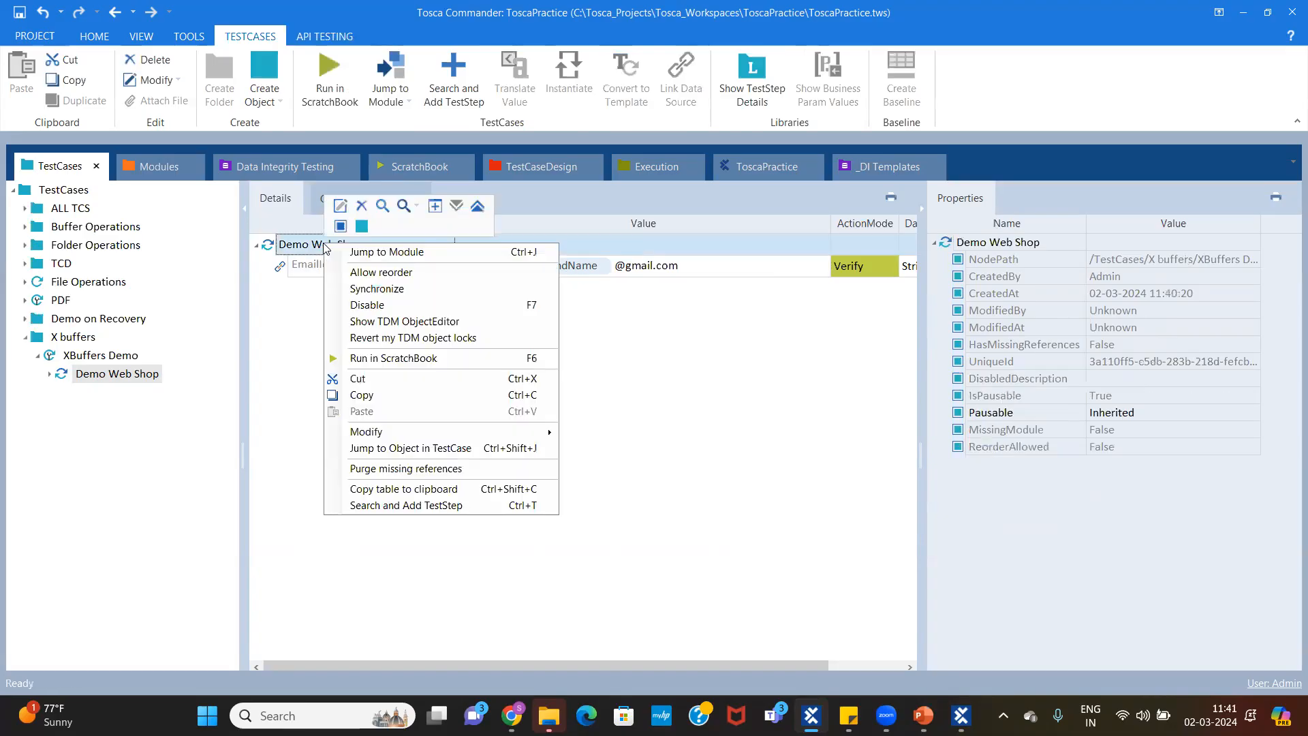
{"action": "left_click", "coordinate": [419, 358]}
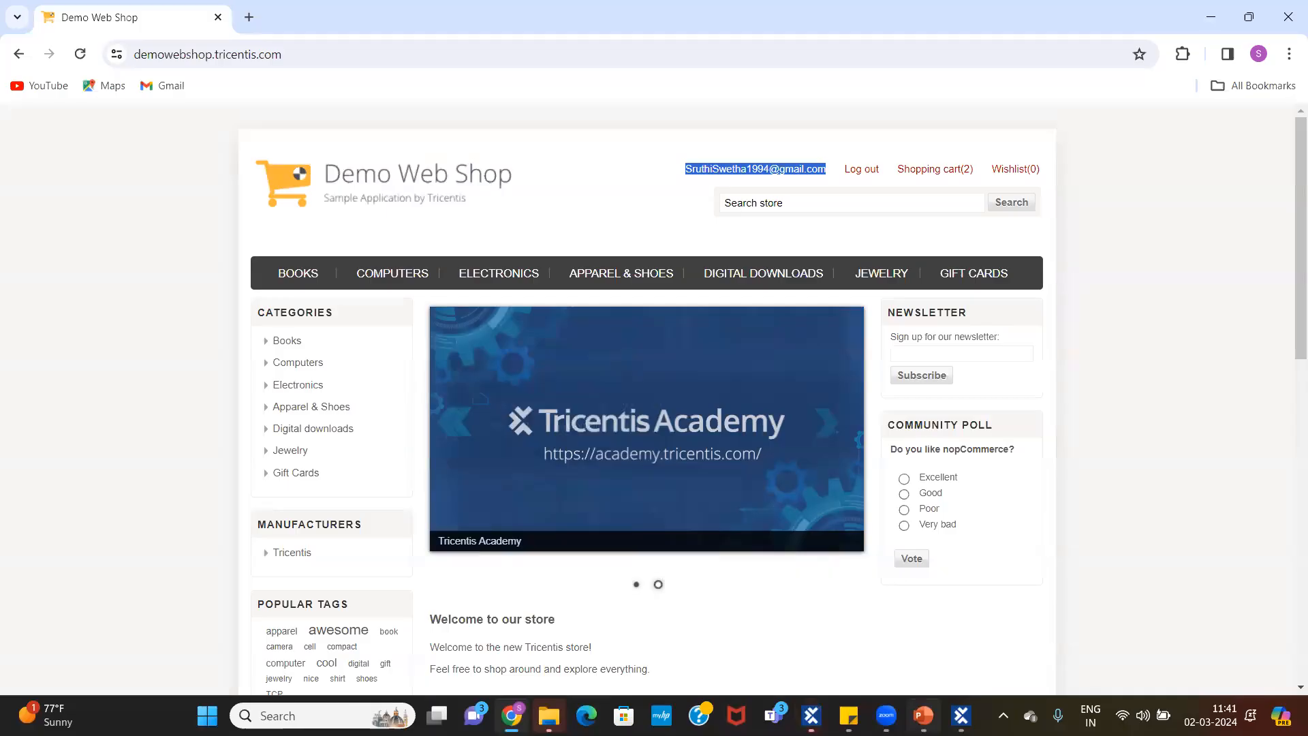
{"action": "left_click", "coordinate": [961, 716]}
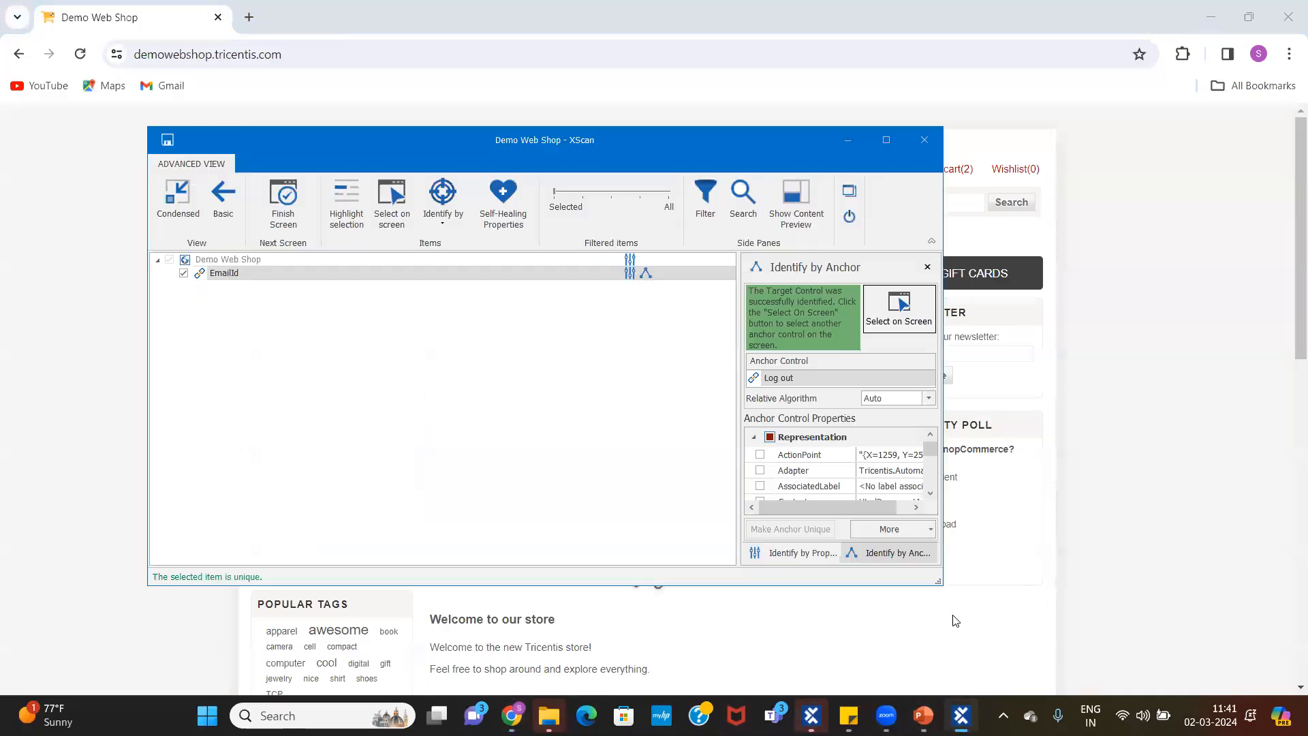
{"action": "left_click", "coordinate": [924, 141]}
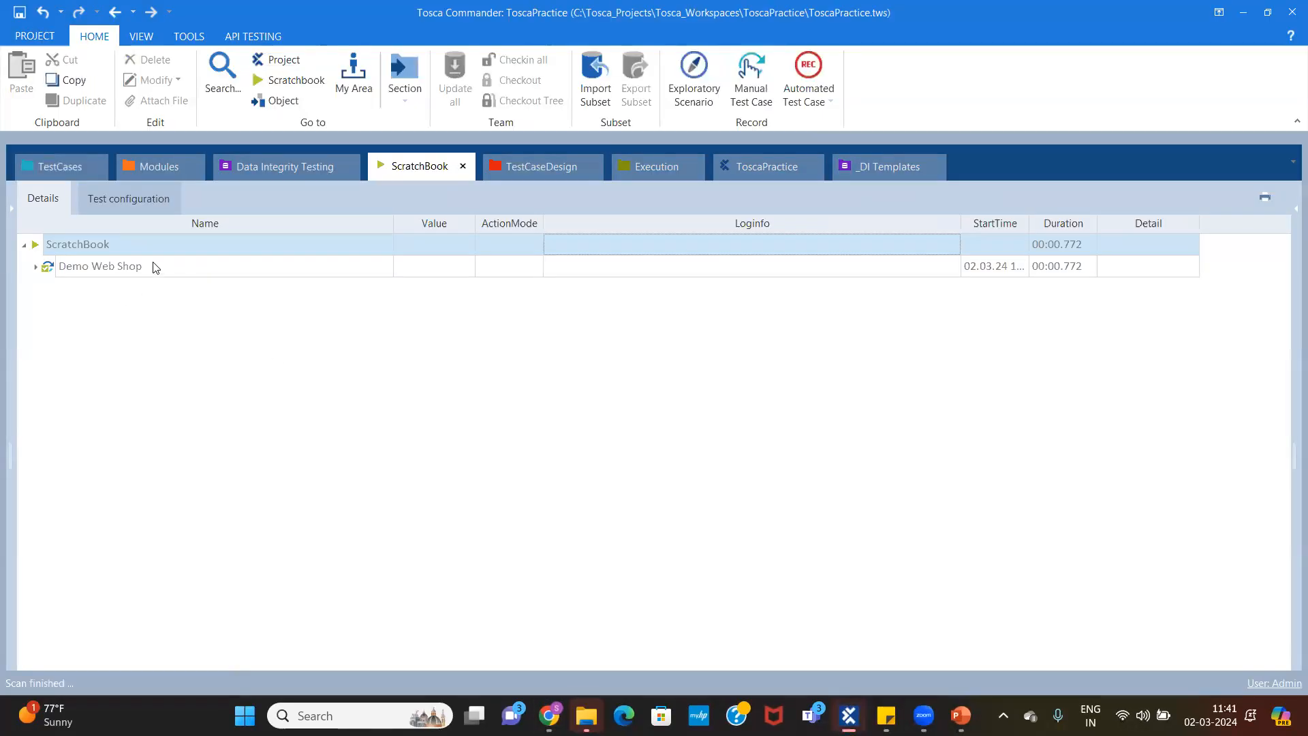
Examine the full Loginfo of EmailId in the ScratchBook run, comparing the expression with the actual value
{"action": "double_click", "coordinate": [156, 267]}
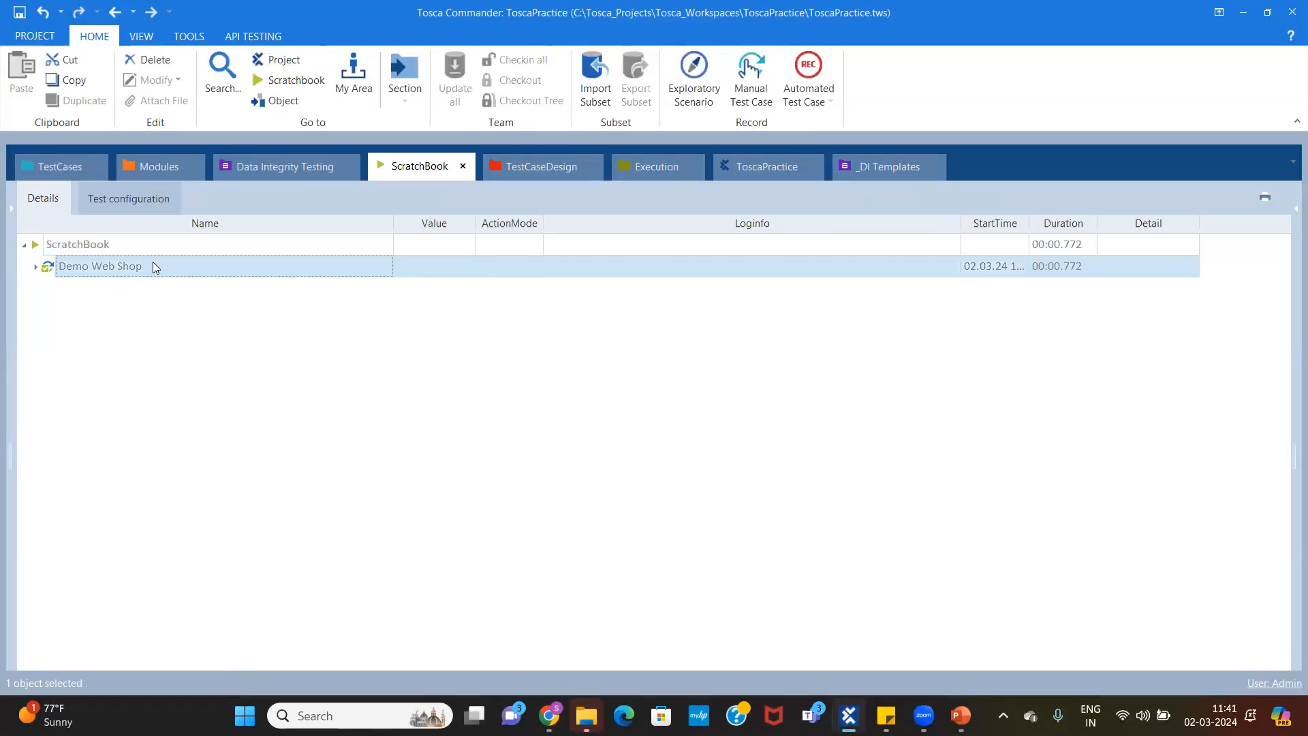
{"action": "left_click", "coordinate": [635, 303]}
{"action": "left_click", "coordinate": [904, 296]}
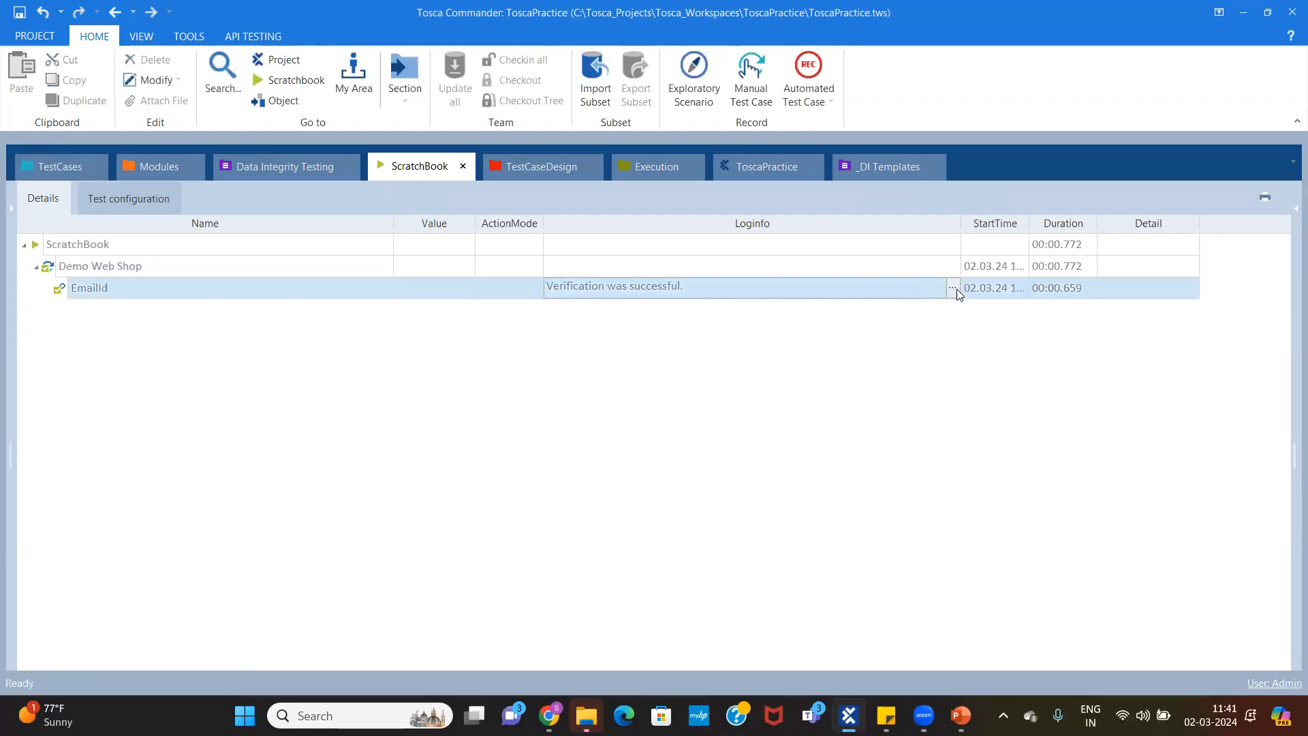
{"action": "left_click", "coordinate": [954, 288]}
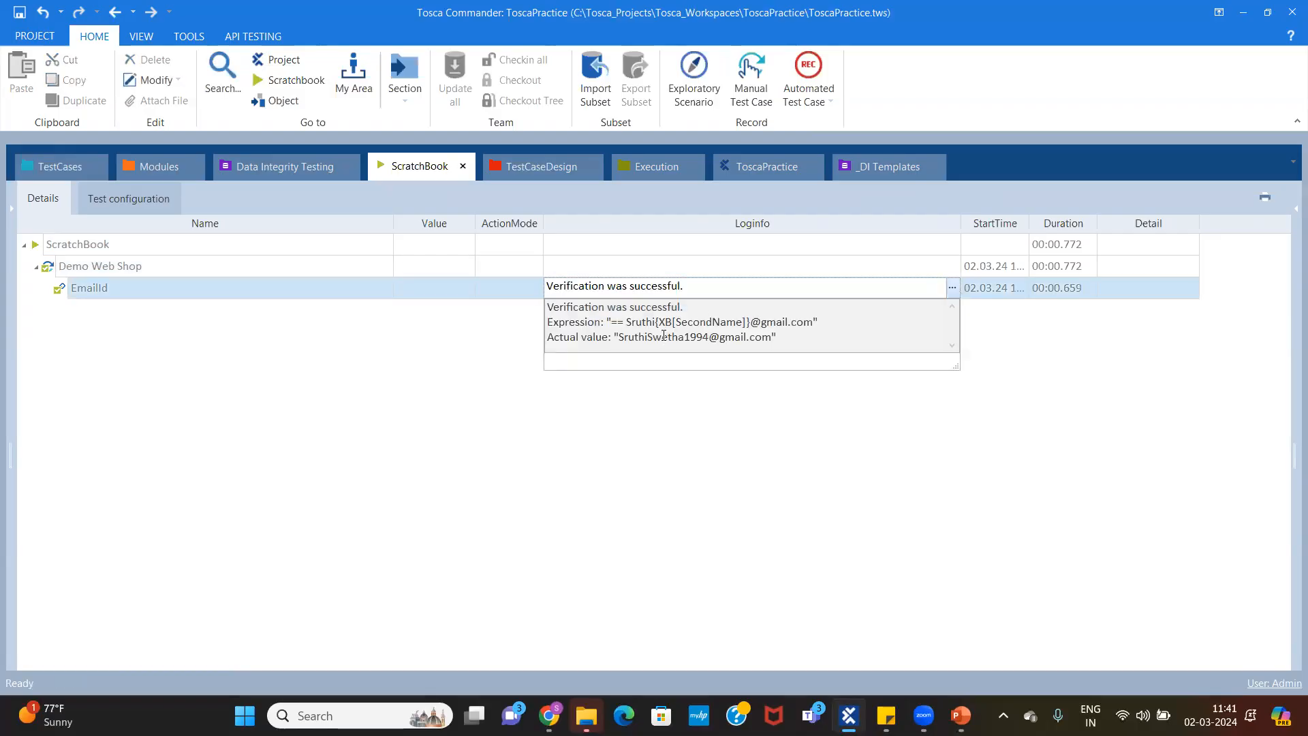
{"action": "left_click_drag", "start_coordinate": [661, 321], "coordinate": [740, 334]}
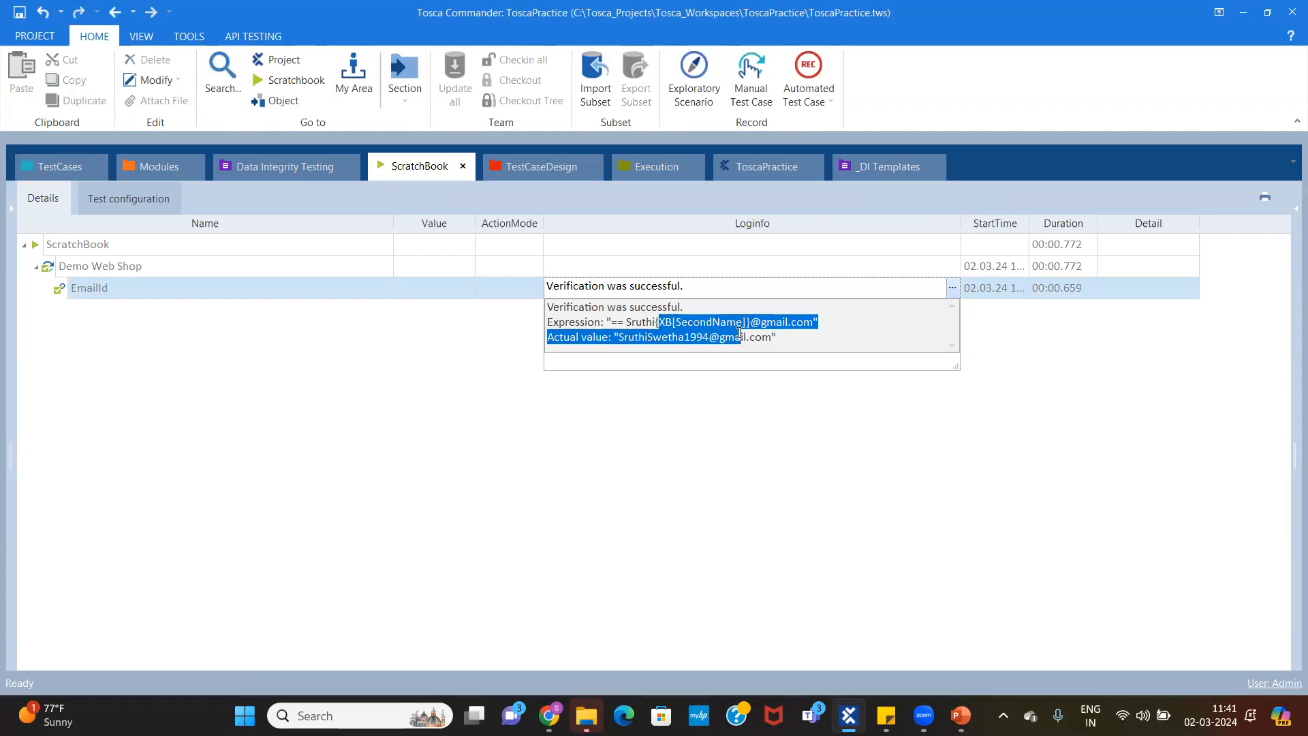
{"action": "left_click", "coordinate": [671, 321]}
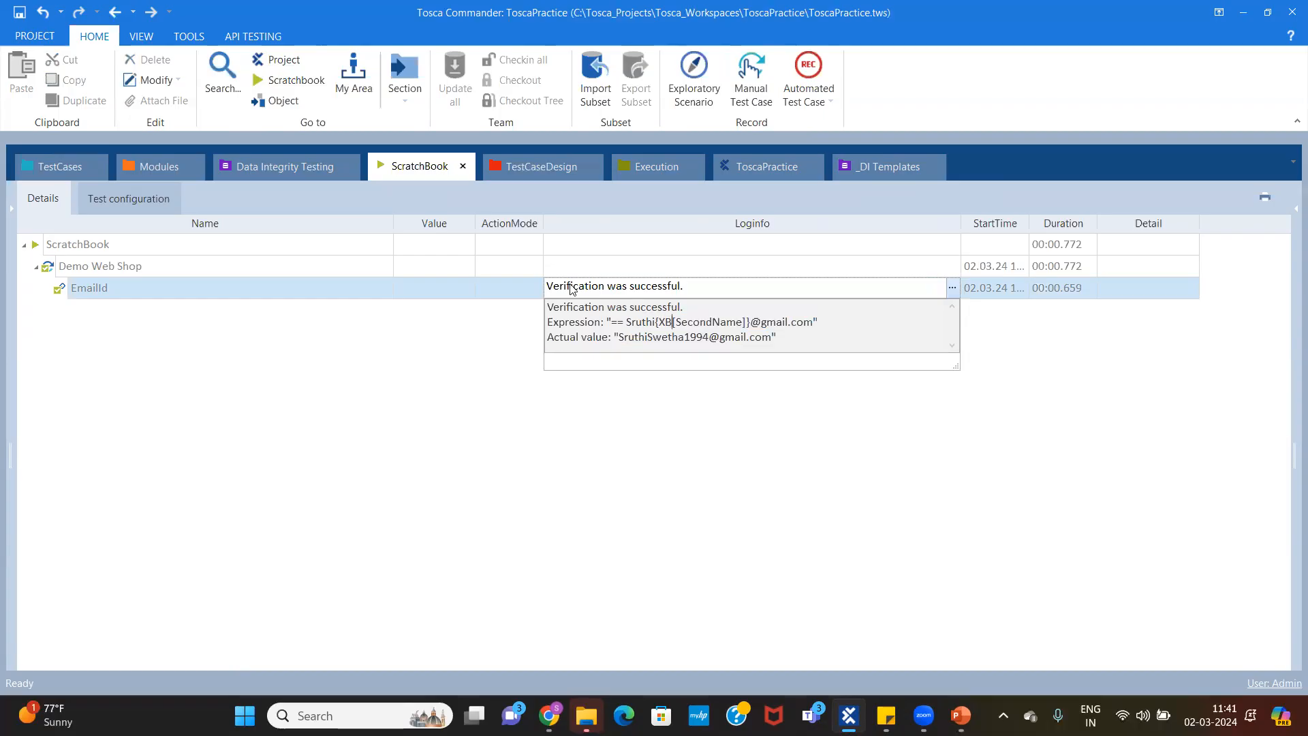
Open the Buffer Viewer and check the value stored in the SecondName buffer
{"action": "left_click", "coordinate": [193, 35]}
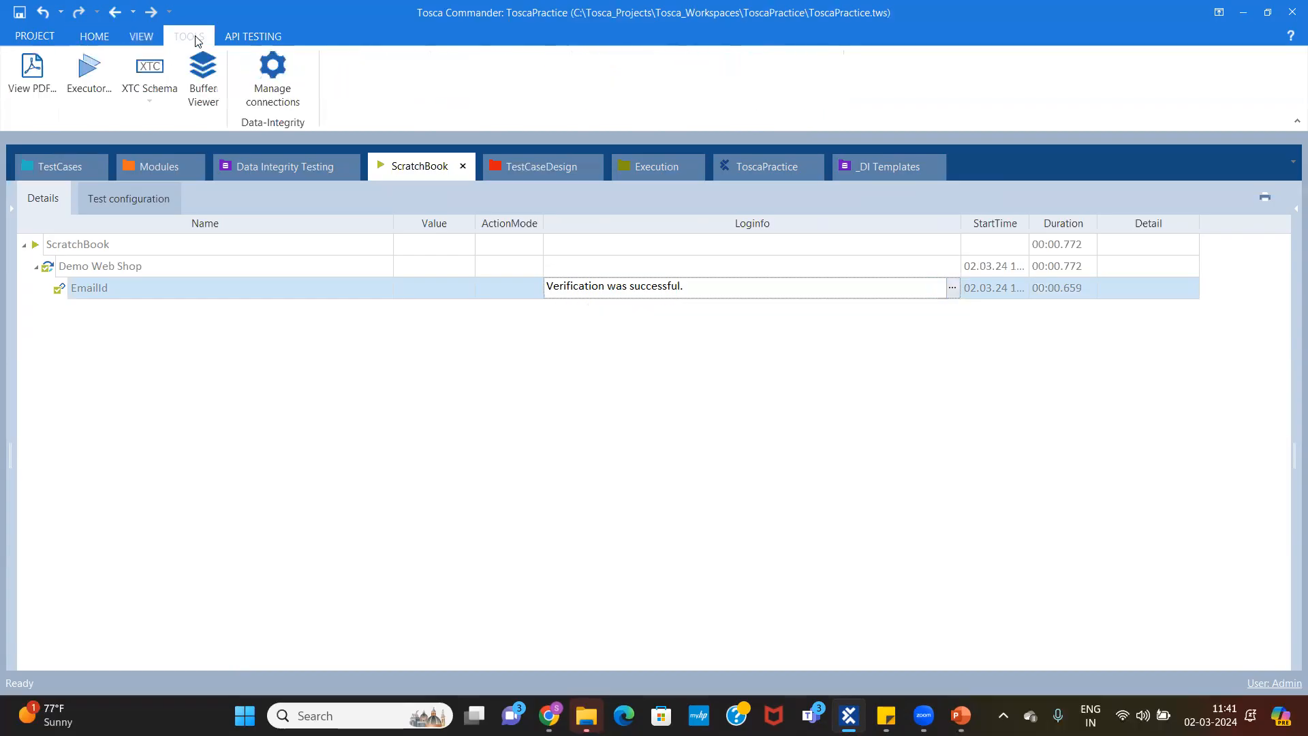
{"action": "left_click", "coordinate": [203, 94]}
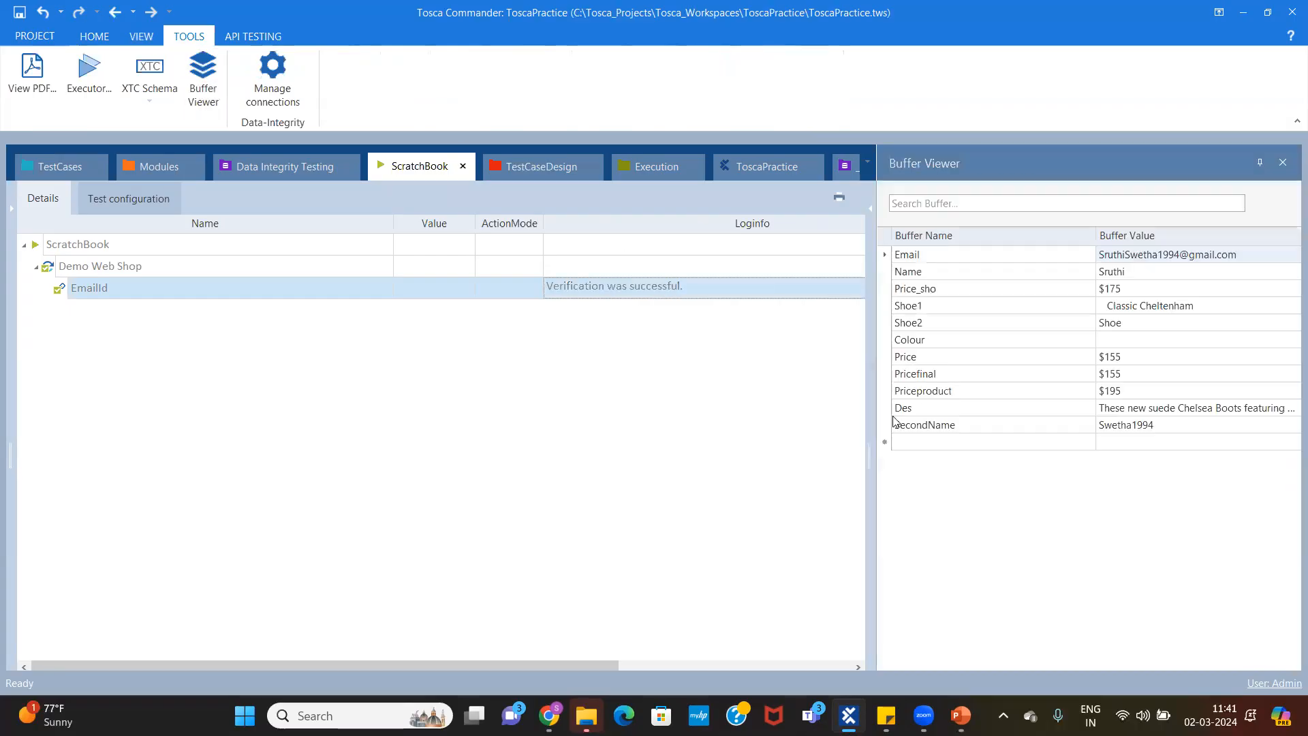
{"action": "left_click", "coordinate": [947, 427]}
{"action": "left_click", "coordinate": [1159, 423]}
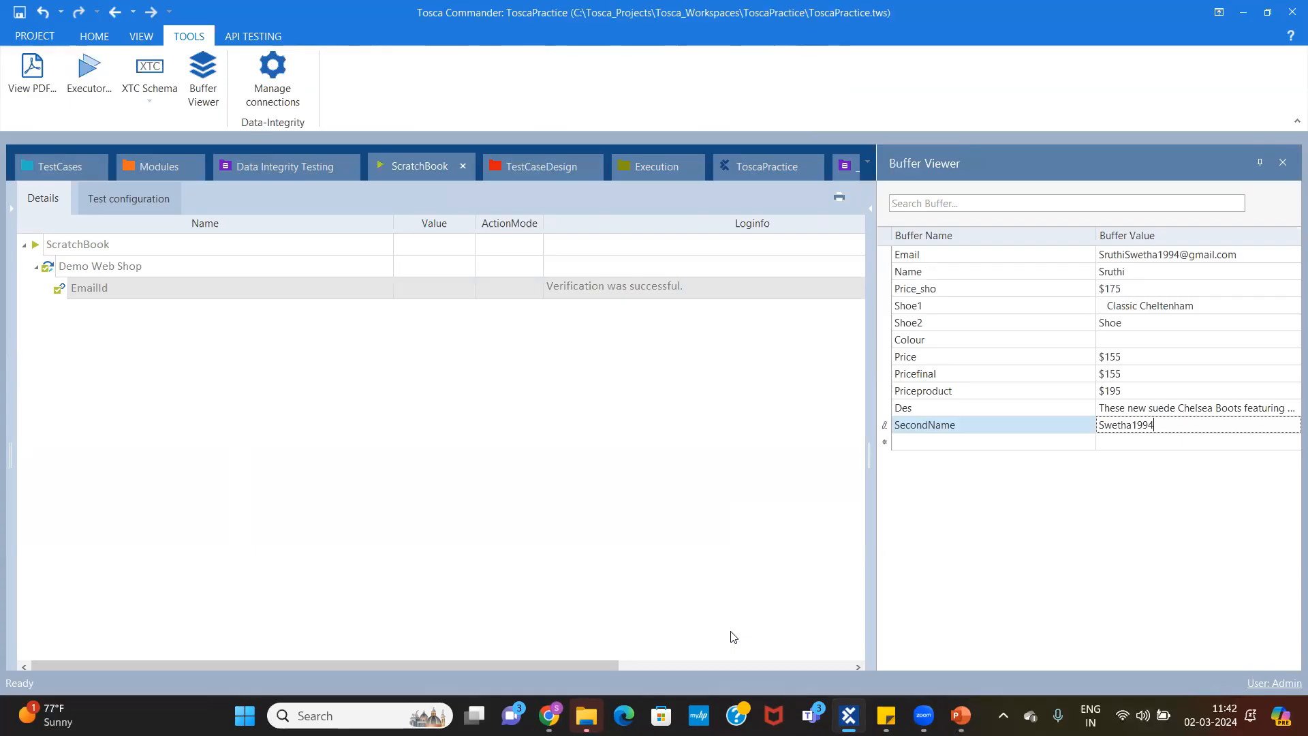
Review the XB expression in the EmailId value of the Demo Web Shop test step
{"action": "left_click", "coordinate": [51, 167]}
{"action": "left_click", "coordinate": [487, 280]}
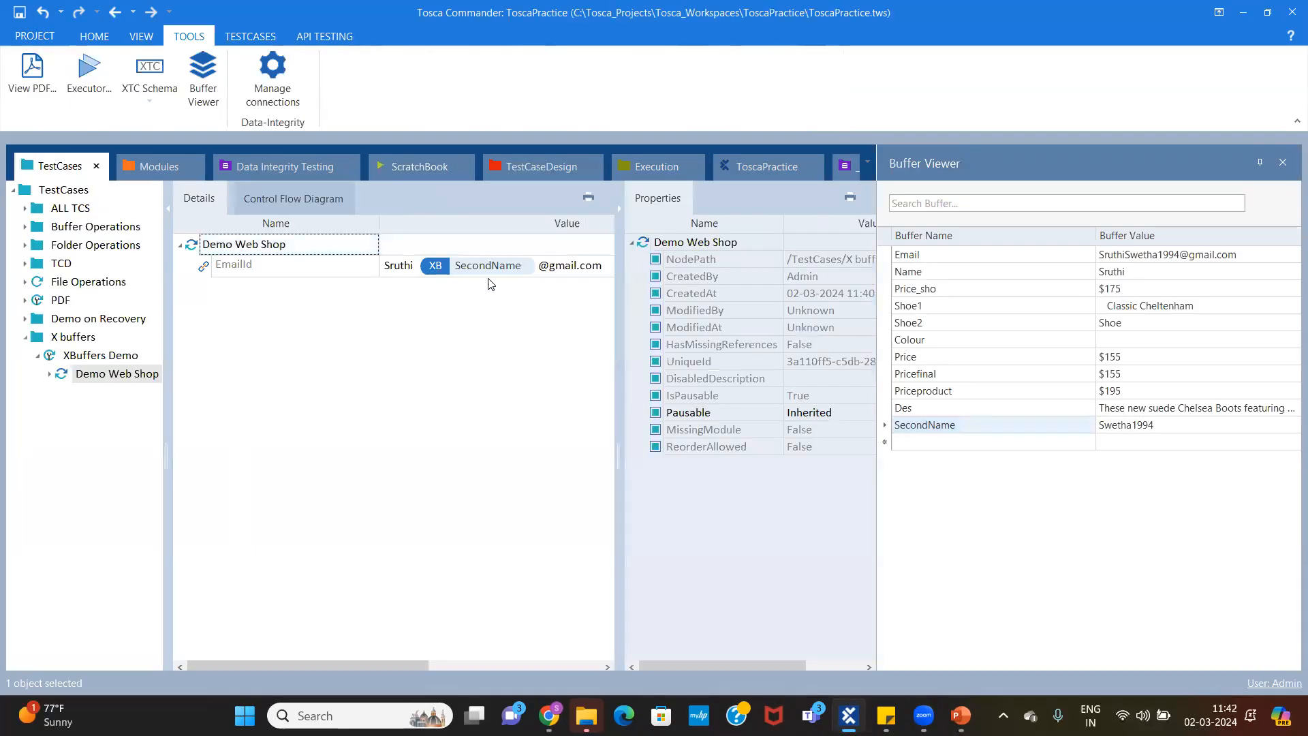
{"action": "left_click", "coordinate": [506, 273]}
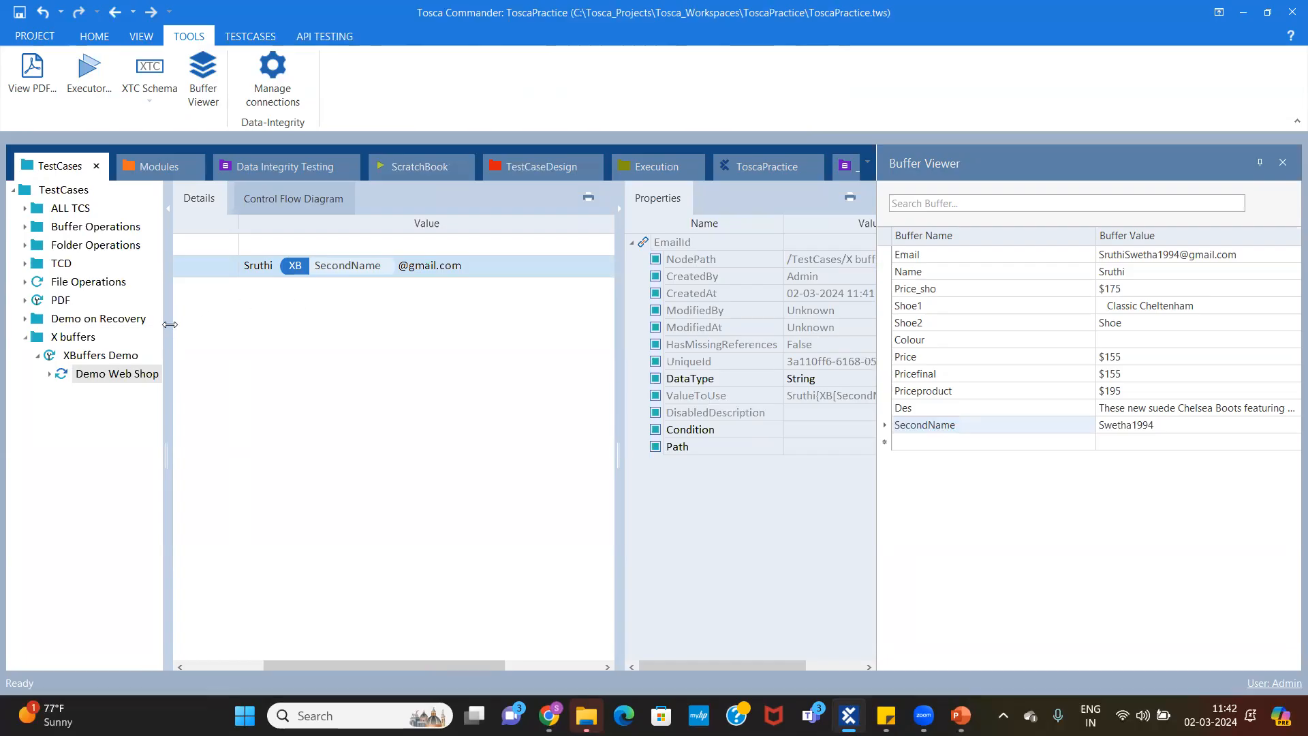
{"action": "left_click_drag", "start_coordinate": [170, 324], "coordinate": [243, 324]}
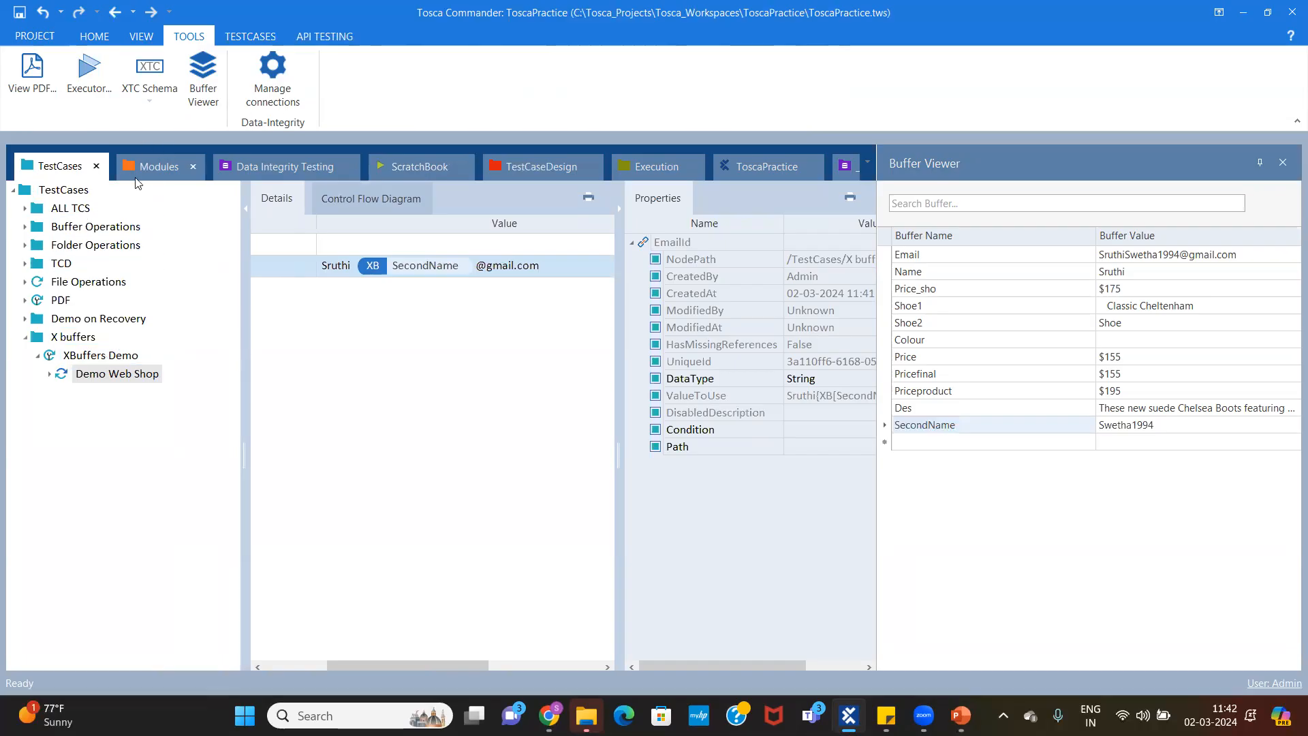
{"action": "left_click", "coordinate": [49, 374]}
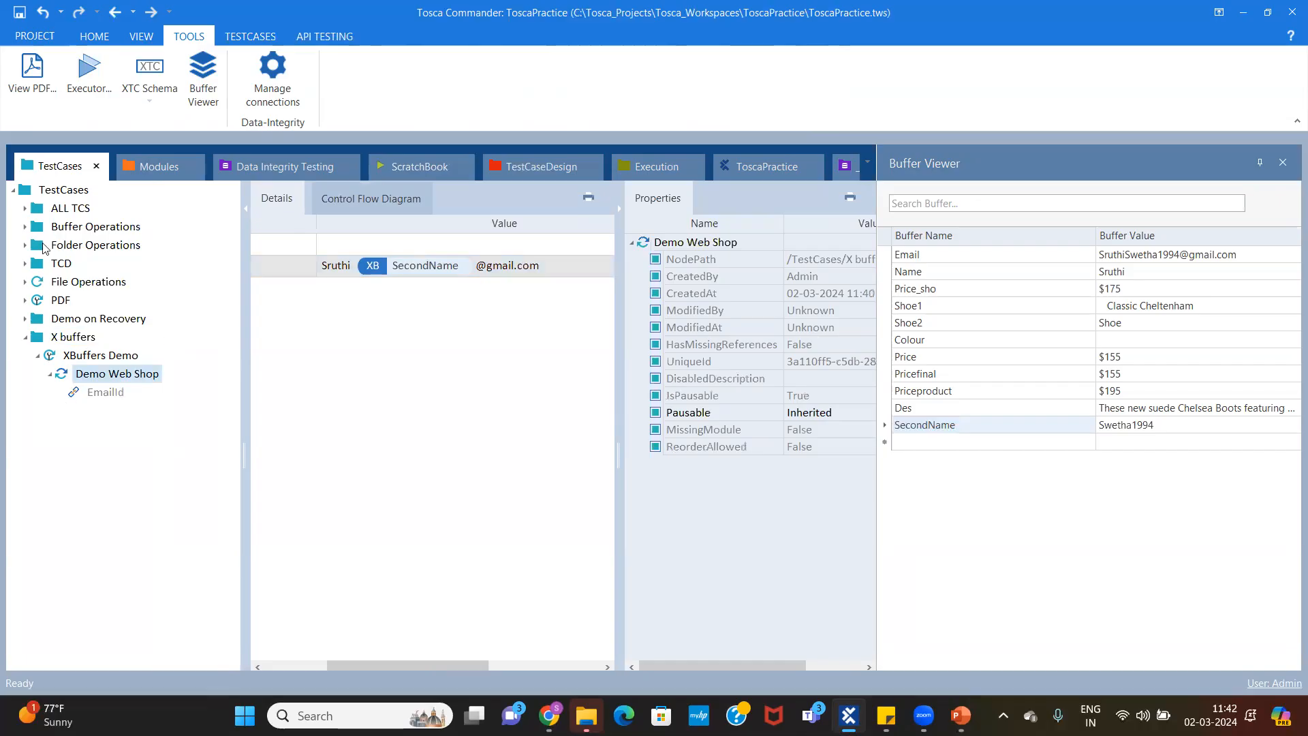
Copy the Demo Web Shop registration test step from the Dynamic Expressions test case in the Feb folder under ALL TCS
{"action": "left_click", "coordinate": [25, 226]}
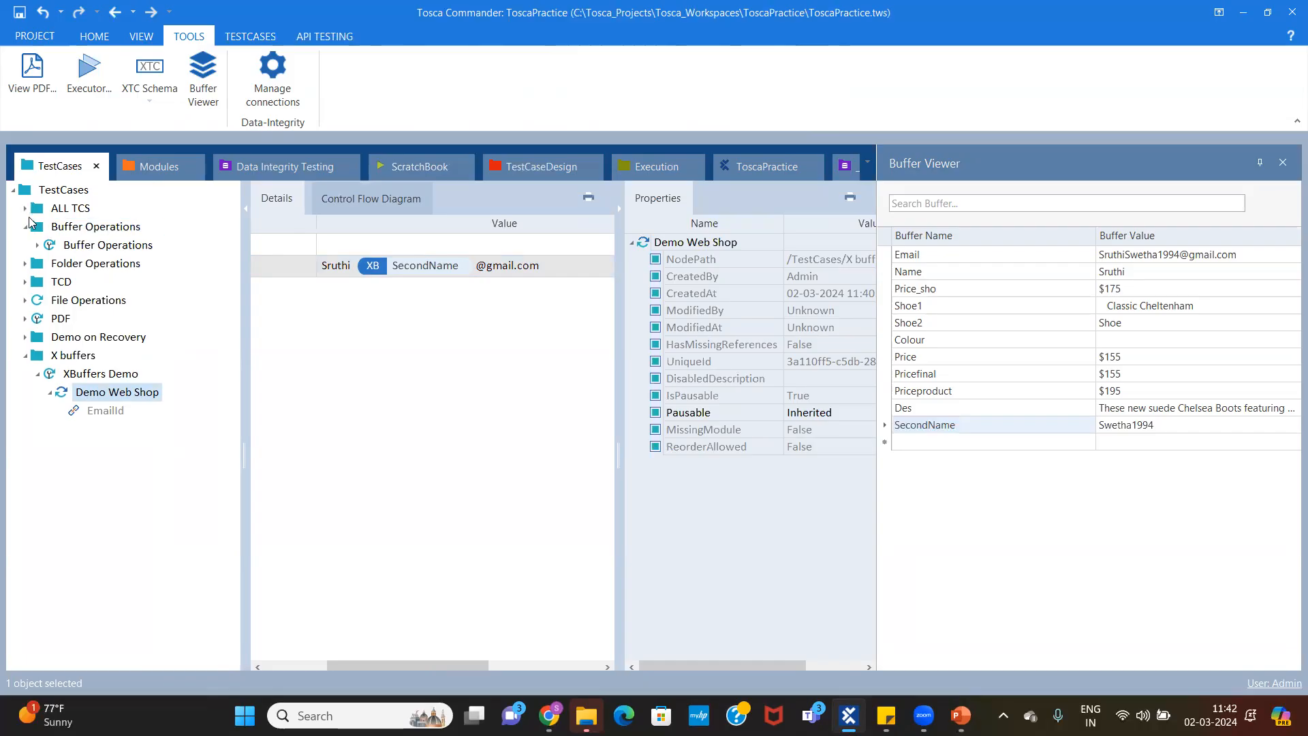
{"action": "left_click", "coordinate": [26, 208]}
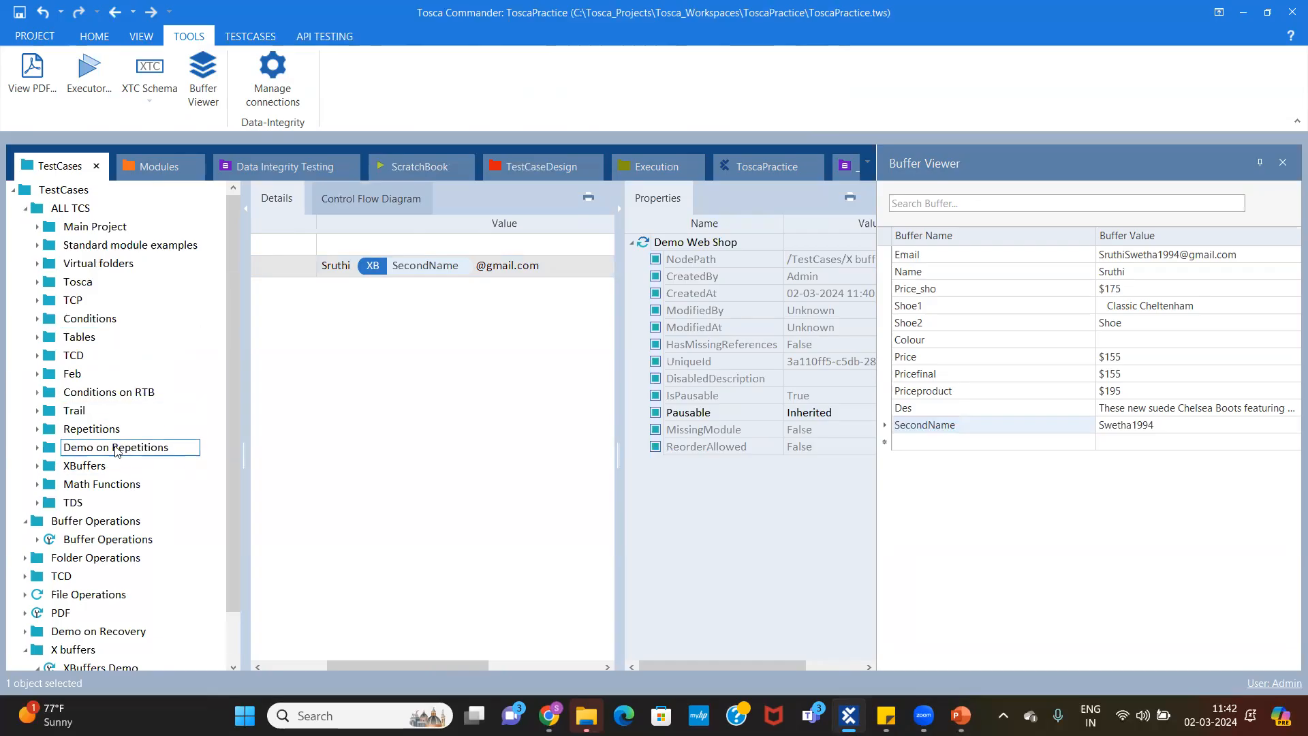
{"action": "left_click", "coordinate": [37, 374]}
{"action": "left_click", "coordinate": [117, 410]}
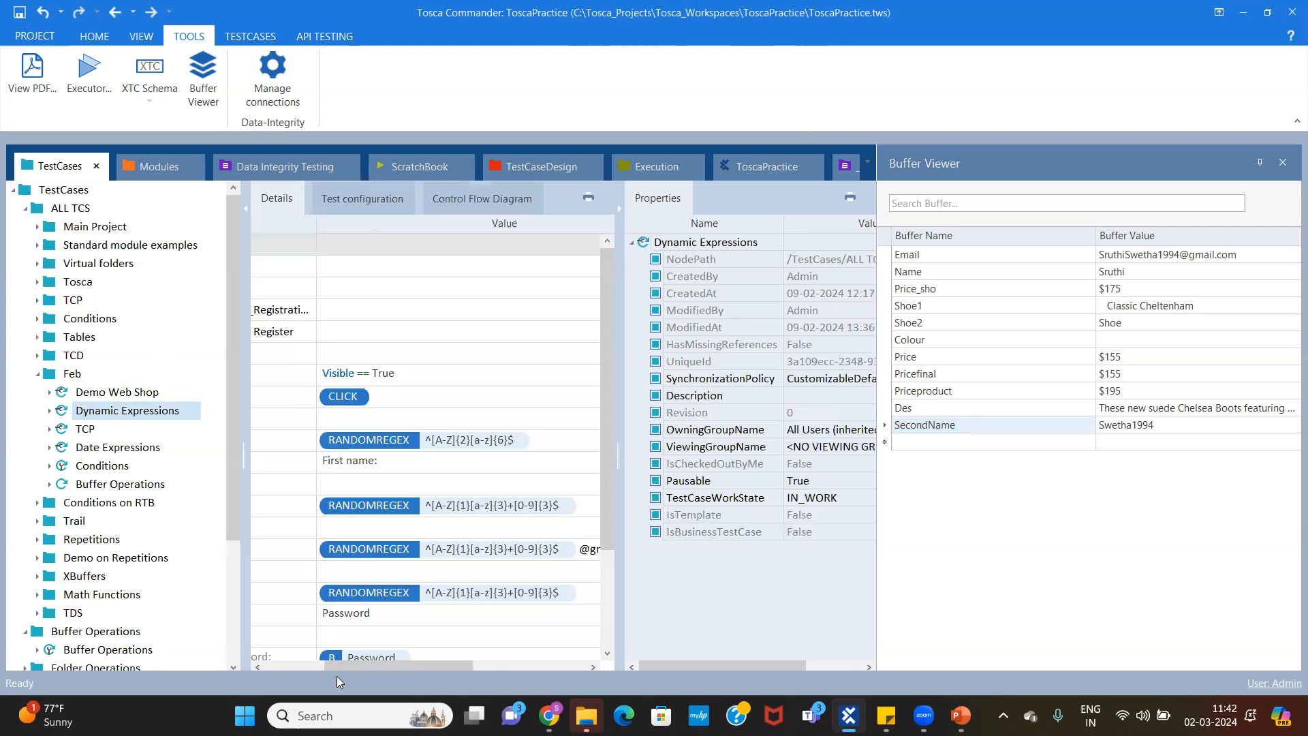
{"action": "left_click_drag", "start_coordinate": [338, 666], "coordinate": [218, 660]}
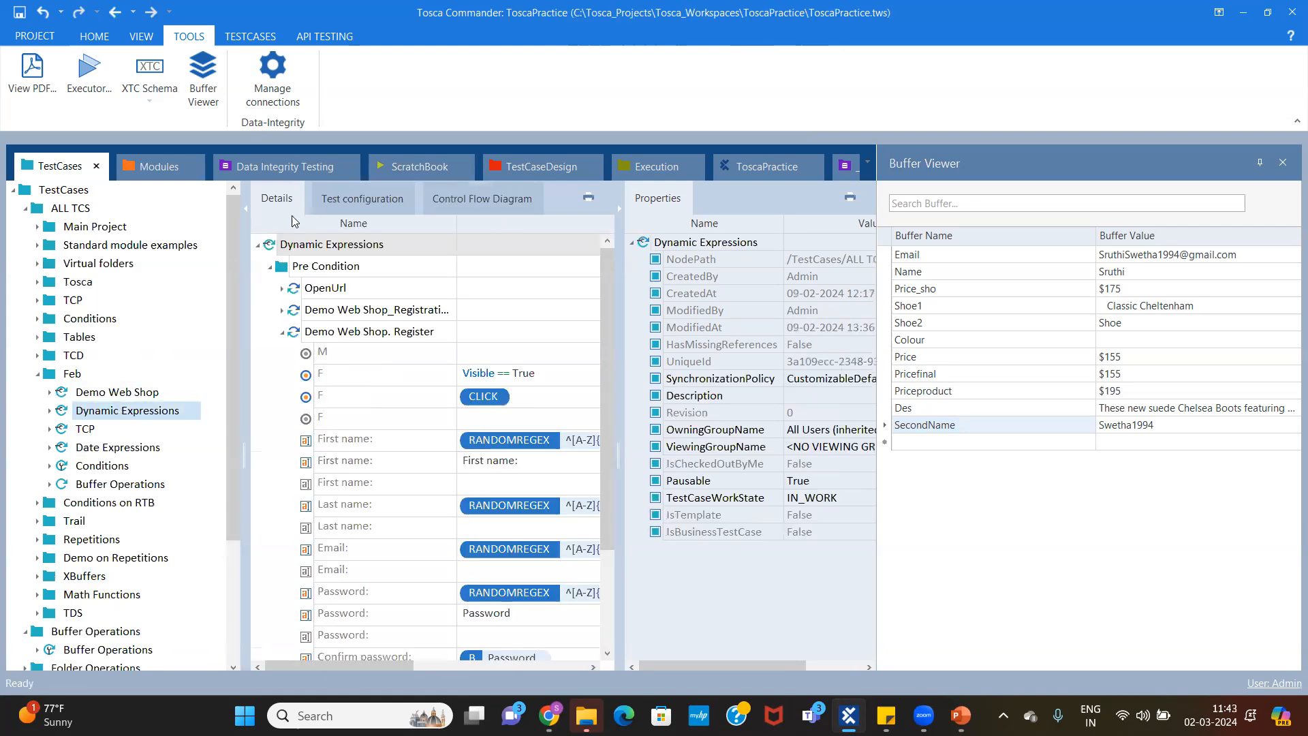
{"action": "left_click", "coordinate": [369, 311]}
{"action": "key", "text": "ctrl+c"}
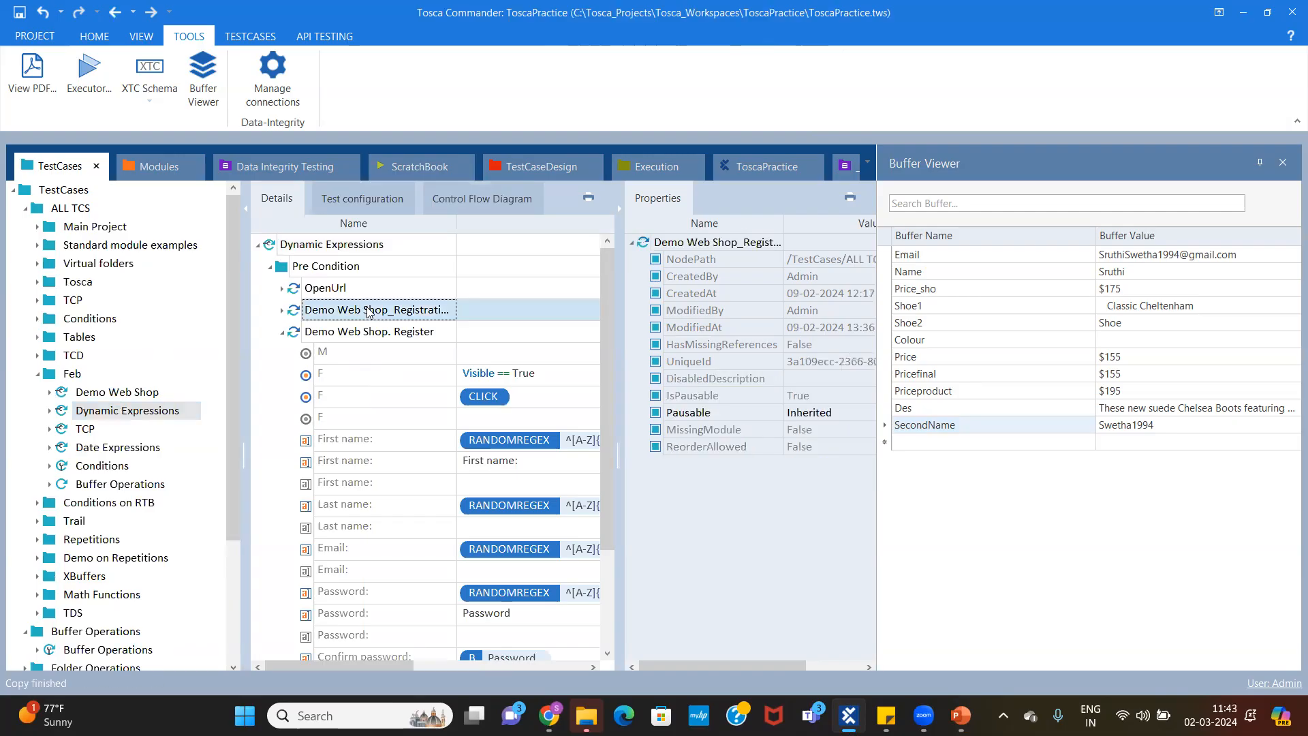
{"action": "left_click", "coordinate": [38, 374]}
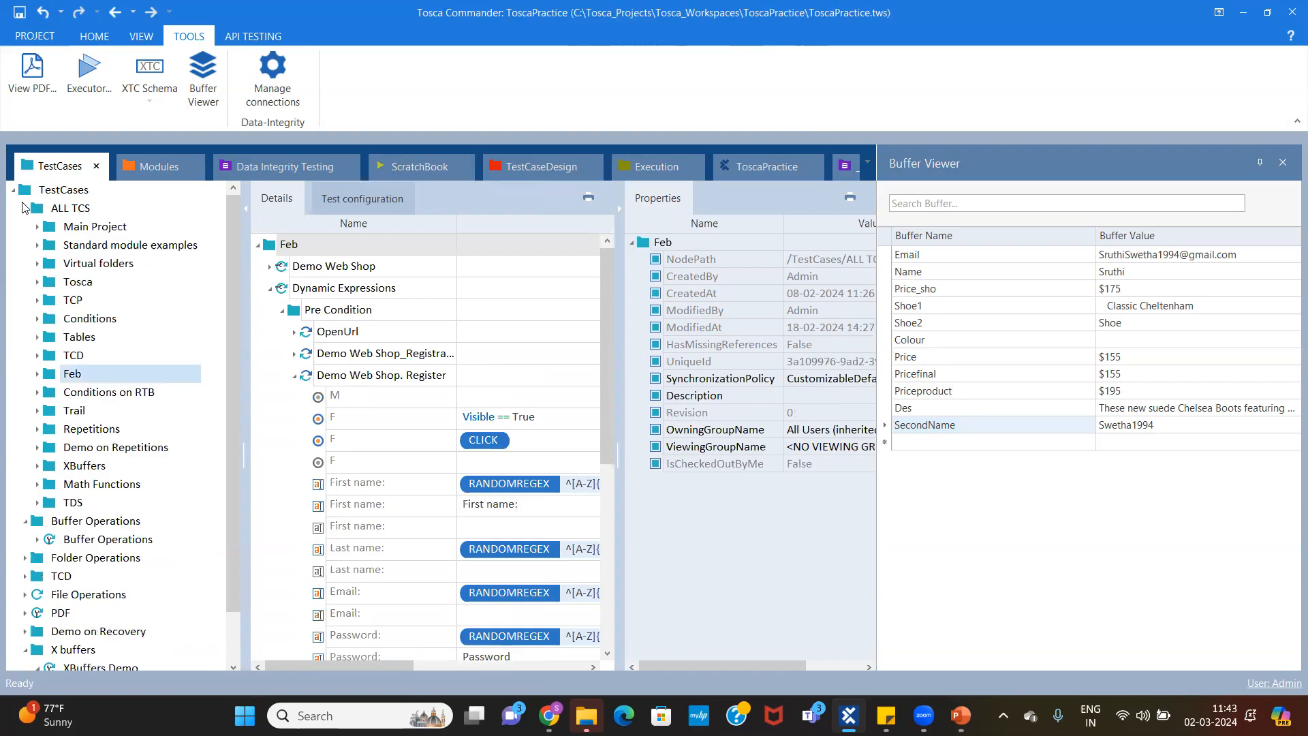
{"action": "left_click", "coordinate": [25, 208]}
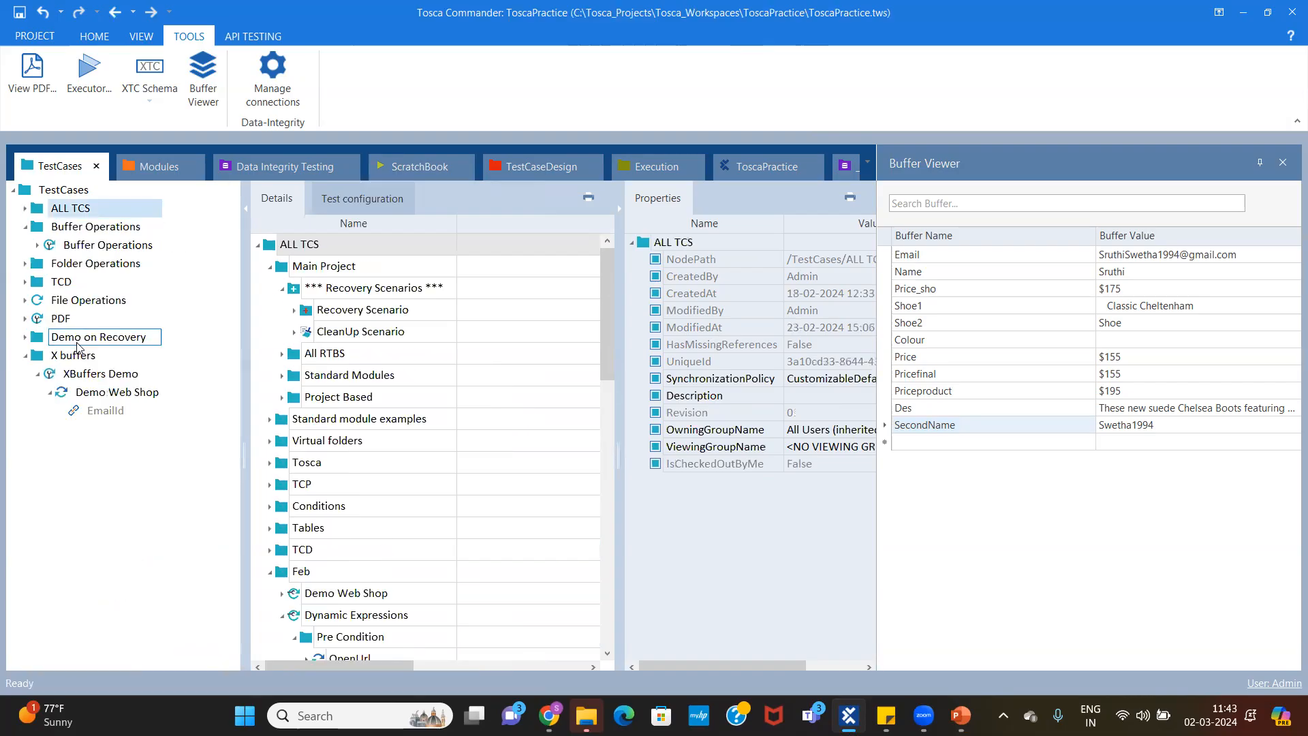
Paste the copied Demo Web Shop_Registration Details test step into the XBuffers Demo test case and select it
{"action": "left_click", "coordinate": [93, 375]}
{"action": "left_click", "coordinate": [93, 375]}
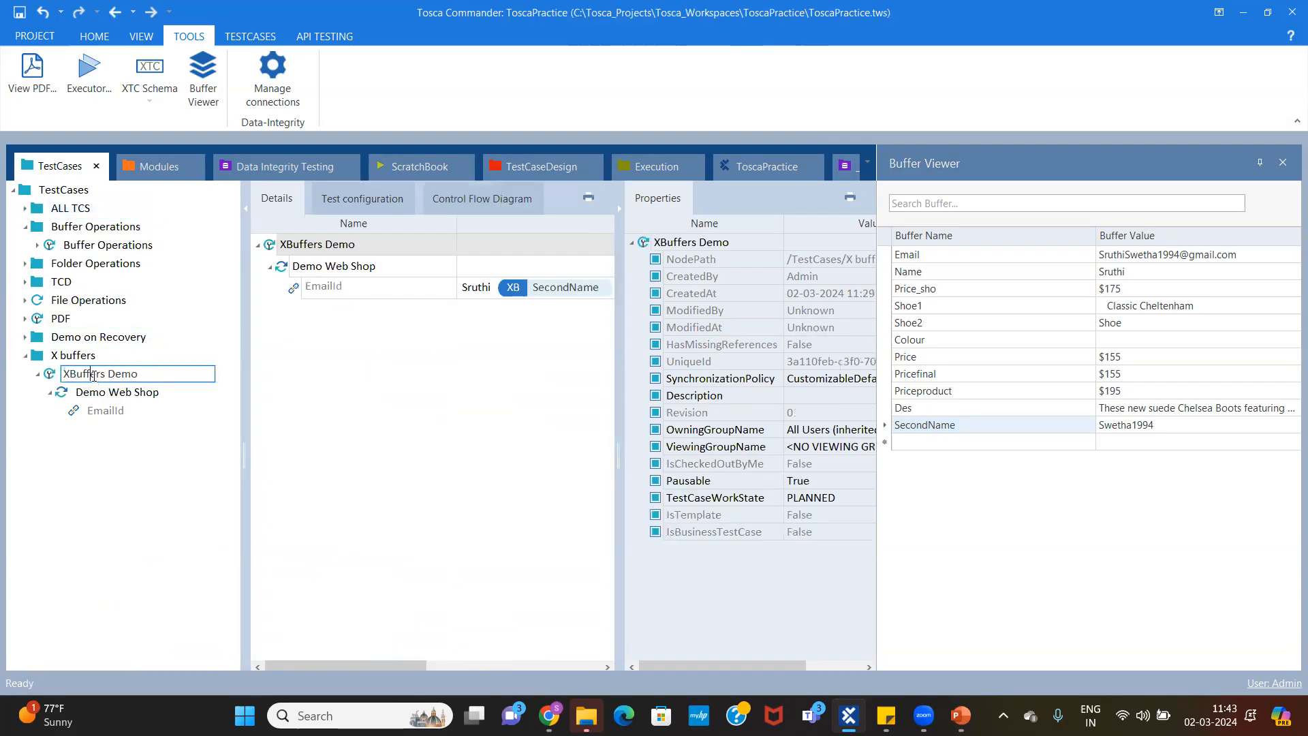
{"action": "right_click", "coordinate": [93, 375]}
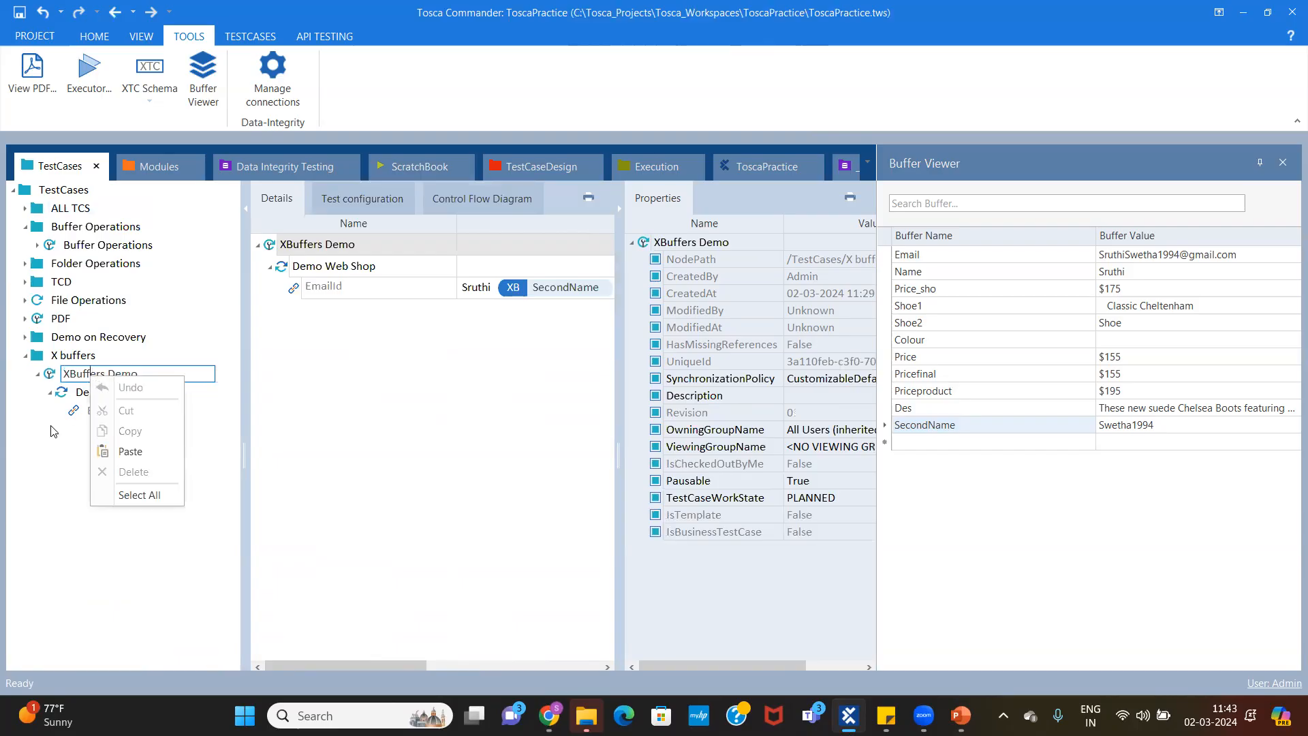
{"action": "left_click", "coordinate": [54, 436]}
{"action": "left_click", "coordinate": [111, 376]}
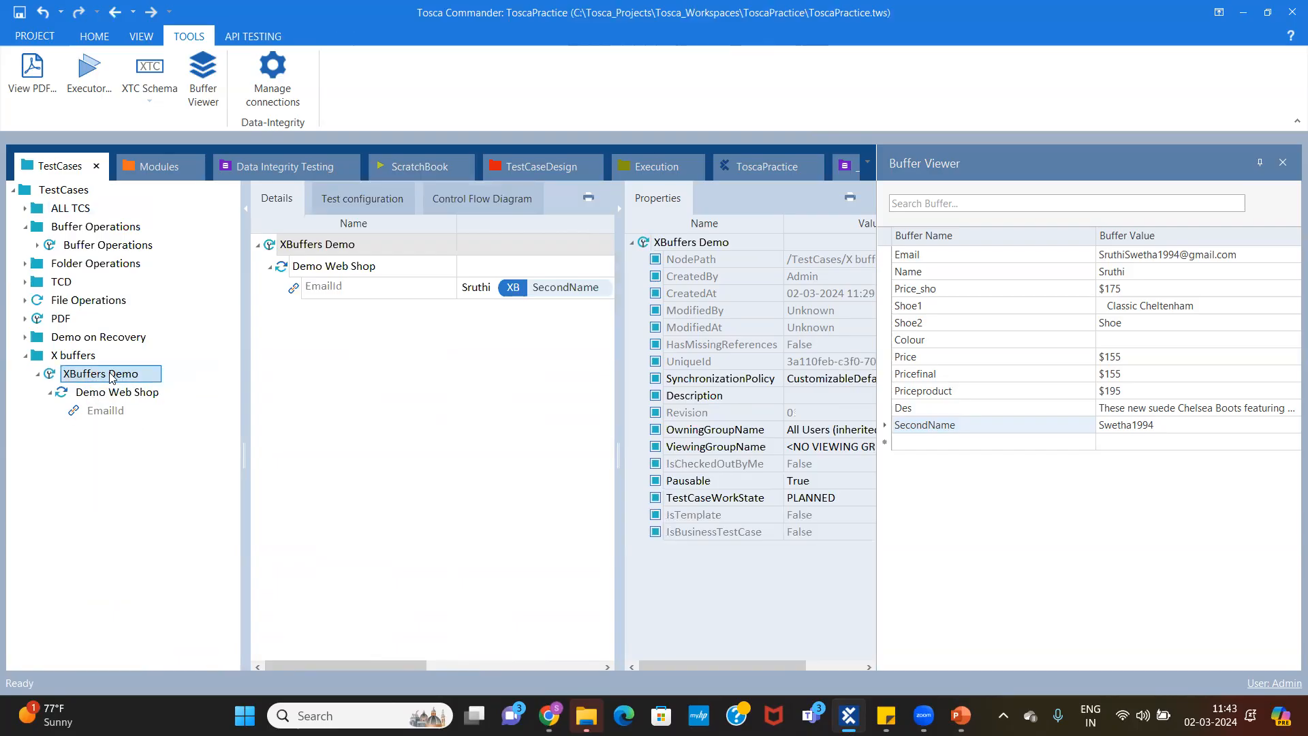
{"action": "right_click", "coordinate": [112, 377]}
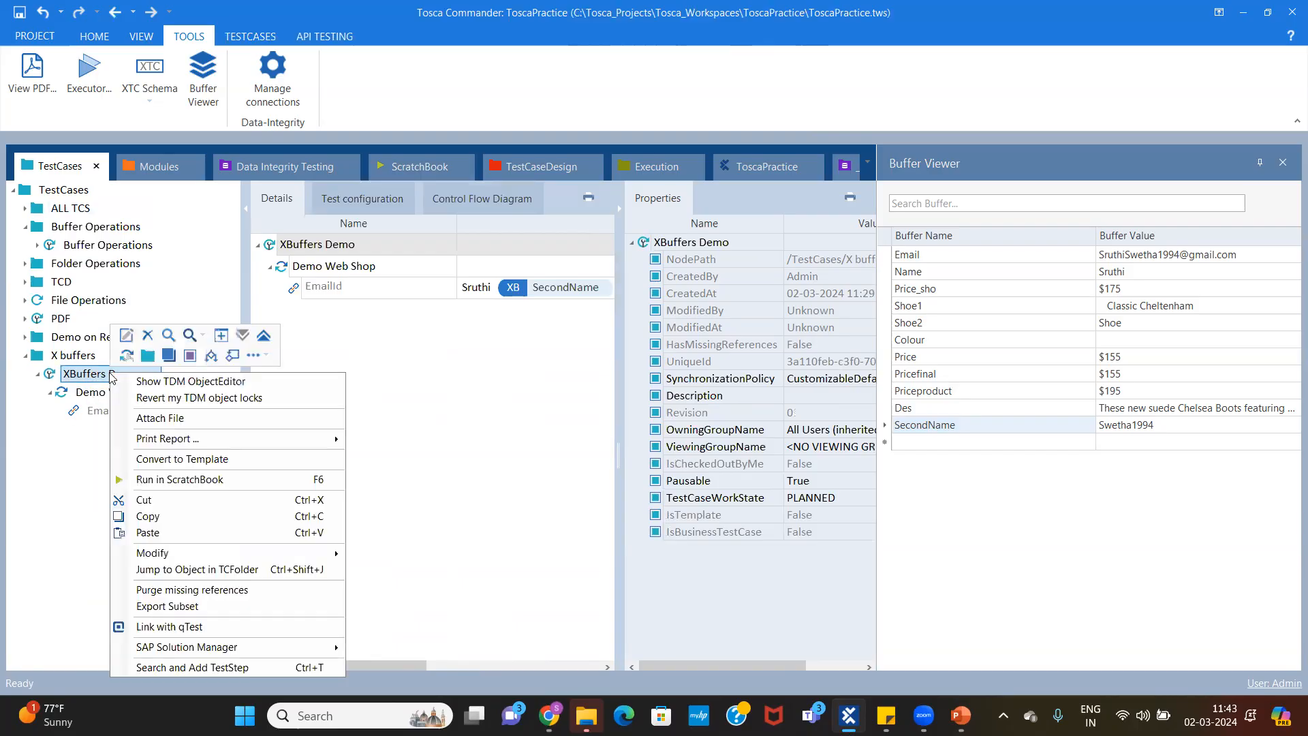
{"action": "left_click", "coordinate": [158, 531]}
{"action": "left_click", "coordinate": [129, 428]}
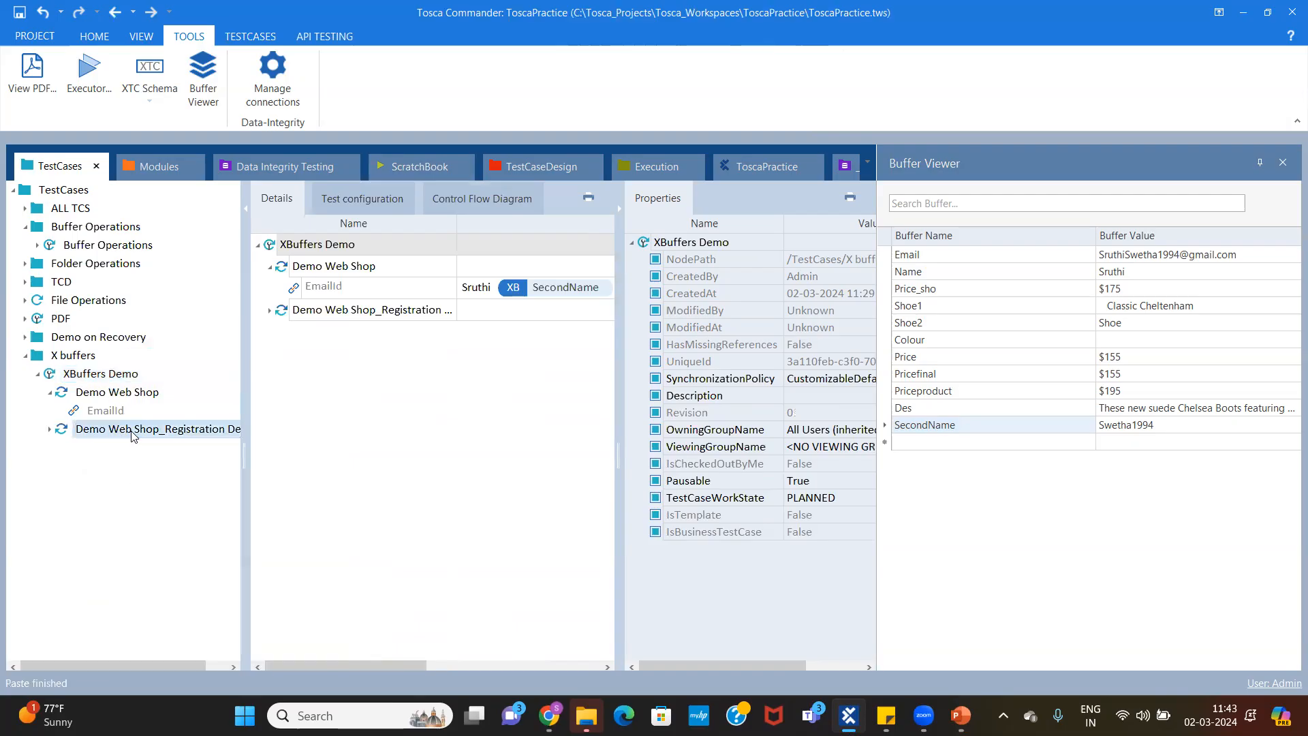
Close the Buffer Viewer and enlarge the details area of the Demo Web Shop_Registration Details test step
{"action": "left_click", "coordinate": [380, 332]}
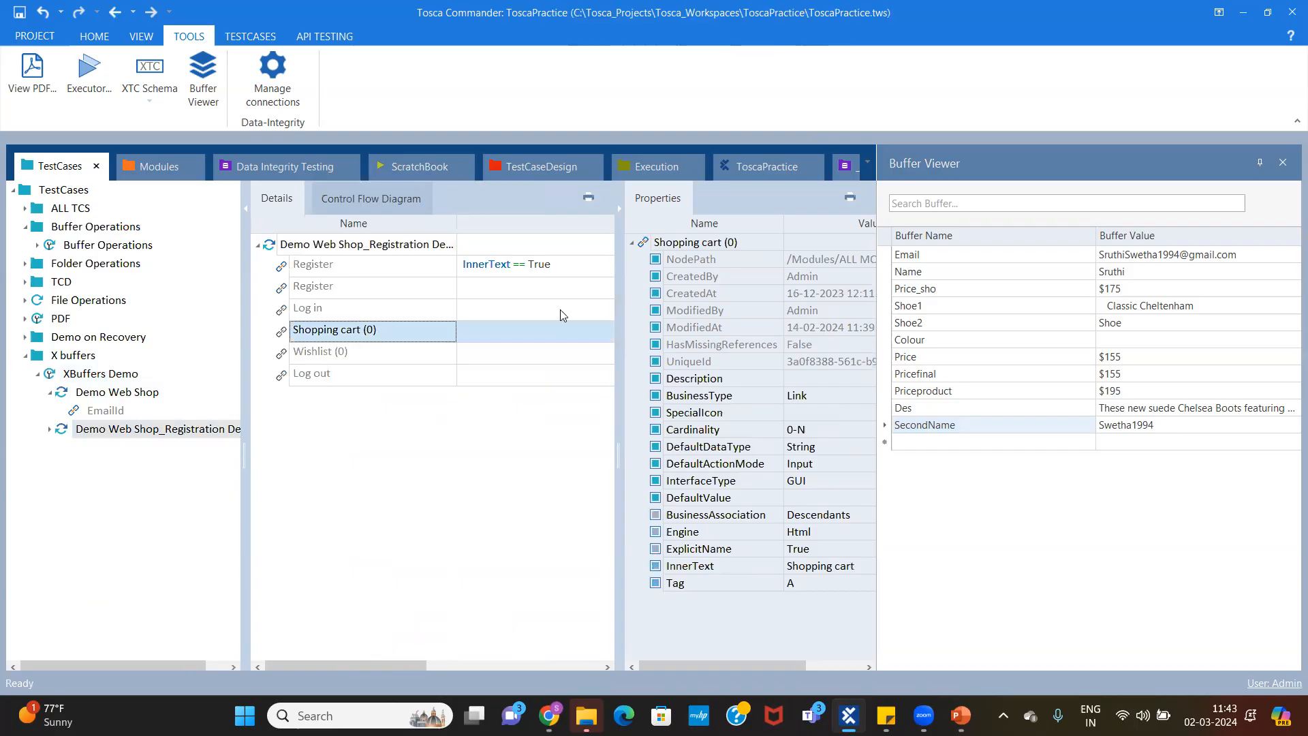
{"action": "left_click", "coordinate": [1284, 164]}
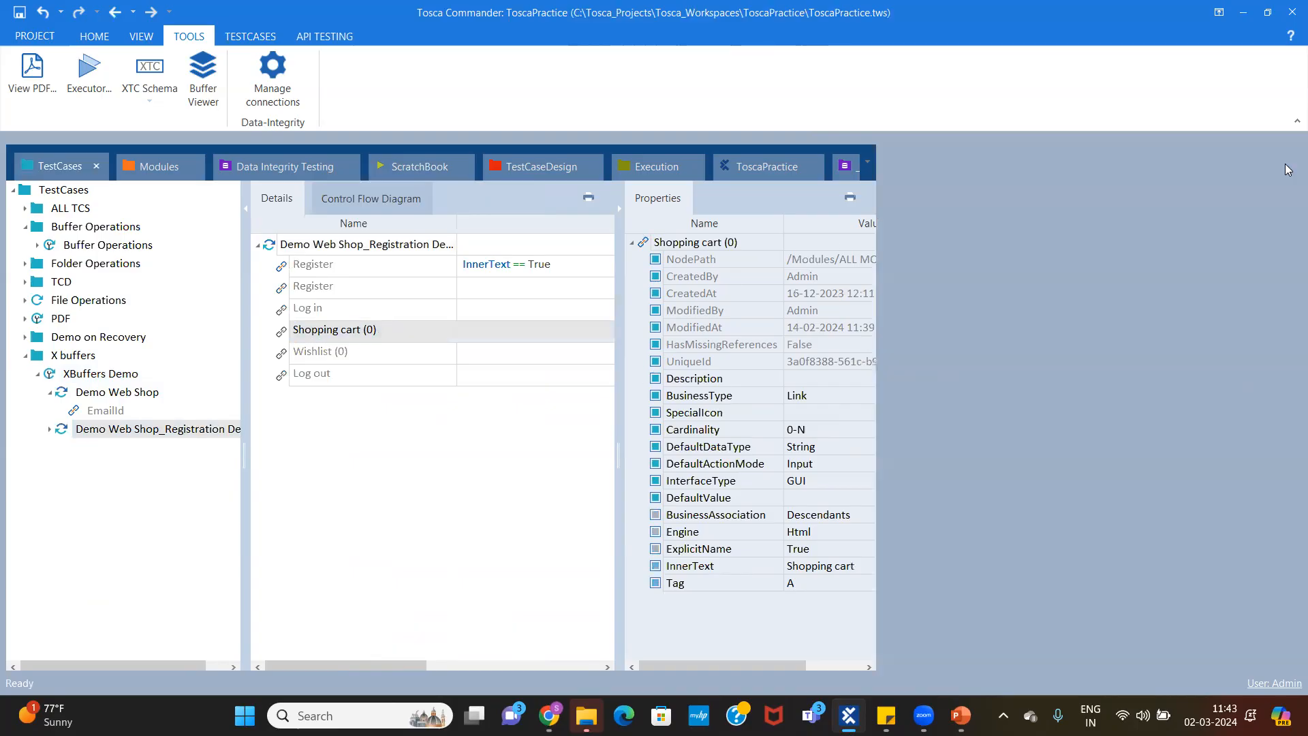
{"action": "left_click", "coordinate": [420, 166]}
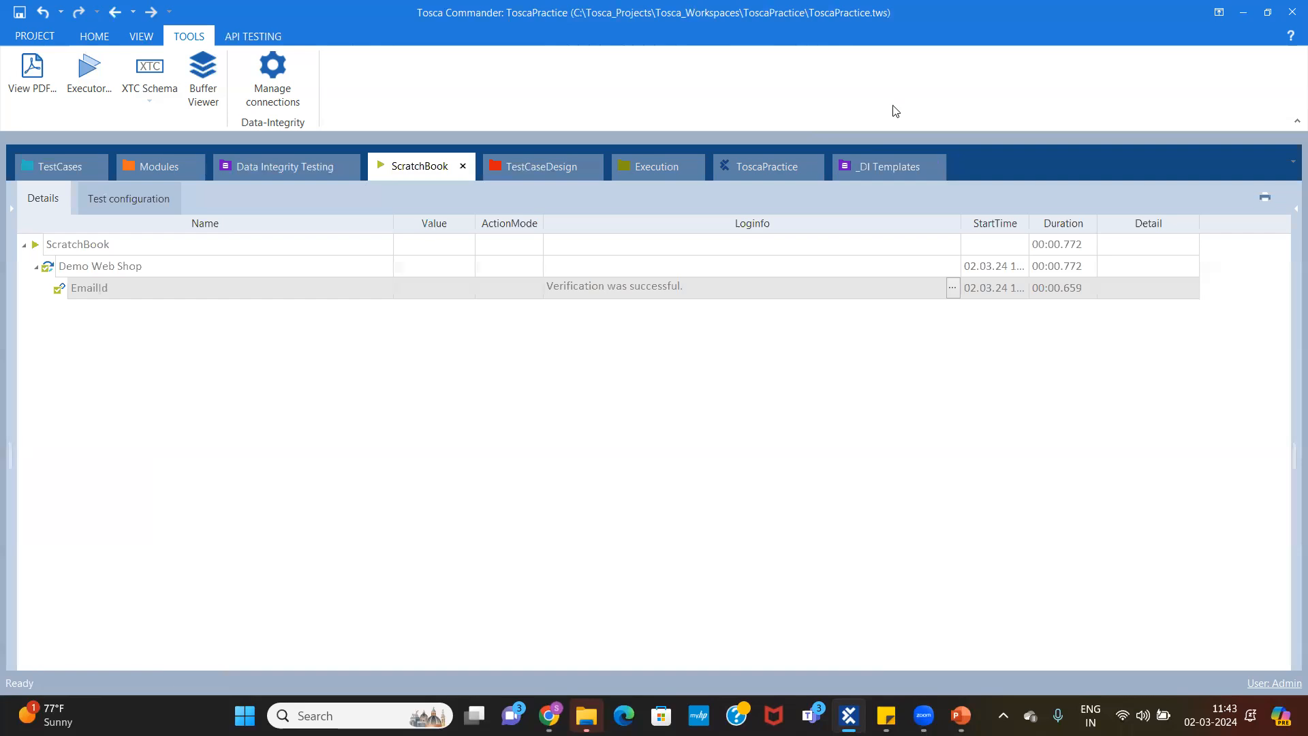
{"action": "left_click", "coordinate": [57, 166]}
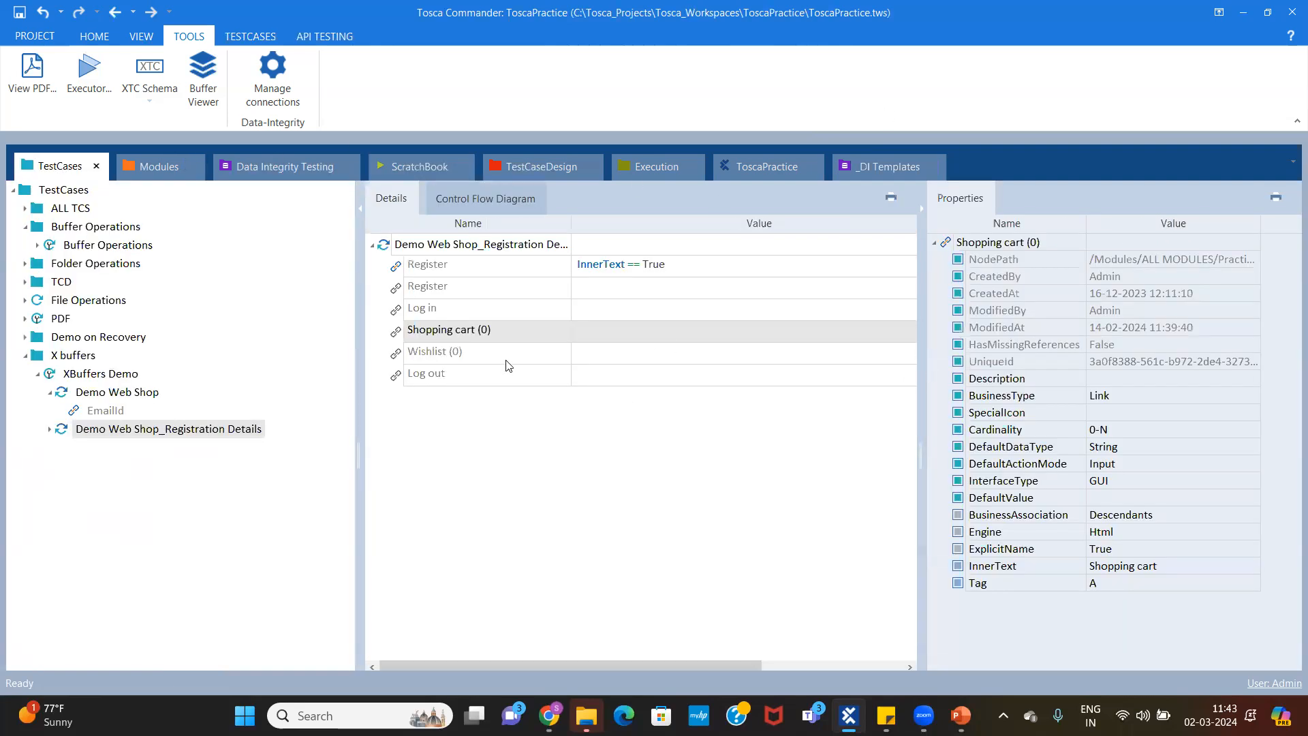
{"action": "left_click_drag", "start_coordinate": [363, 390], "coordinate": [267, 389]}
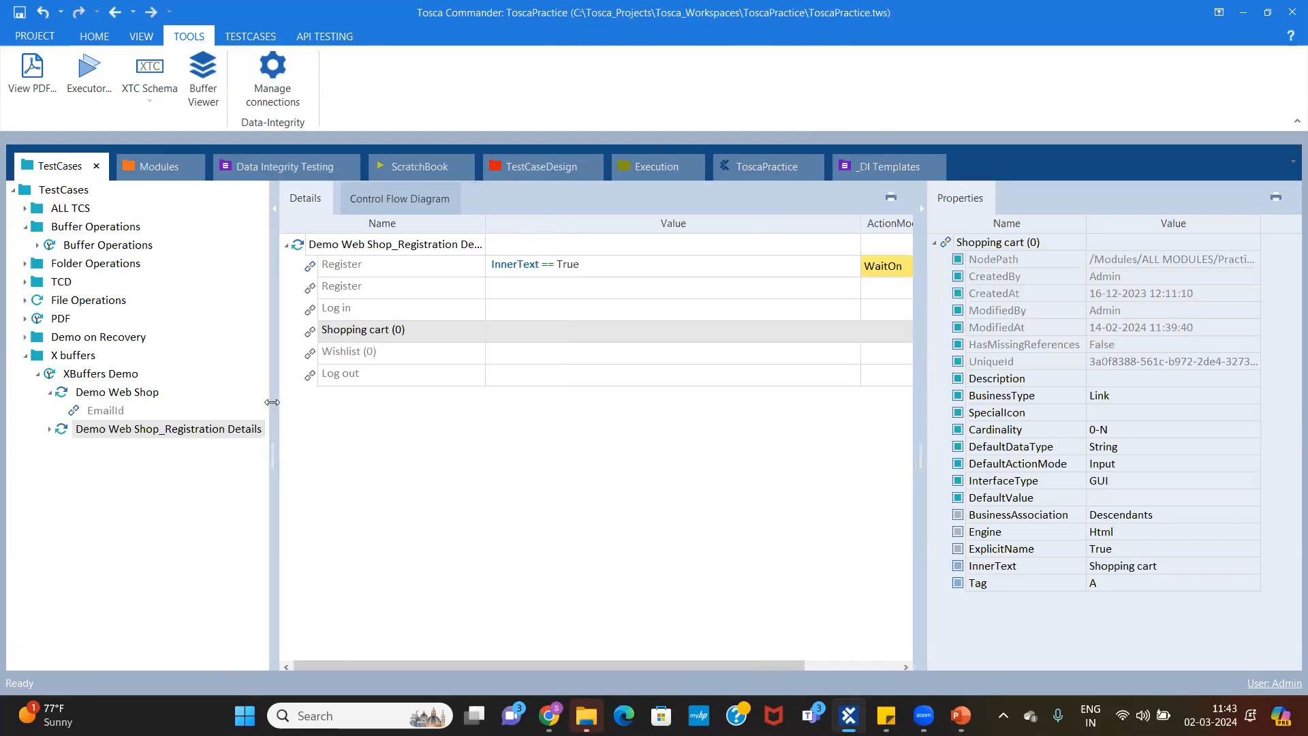
Delete the Register test step value with InnerText == True from Demo Web Shop_Registration Details
{"action": "left_click", "coordinate": [602, 334]}
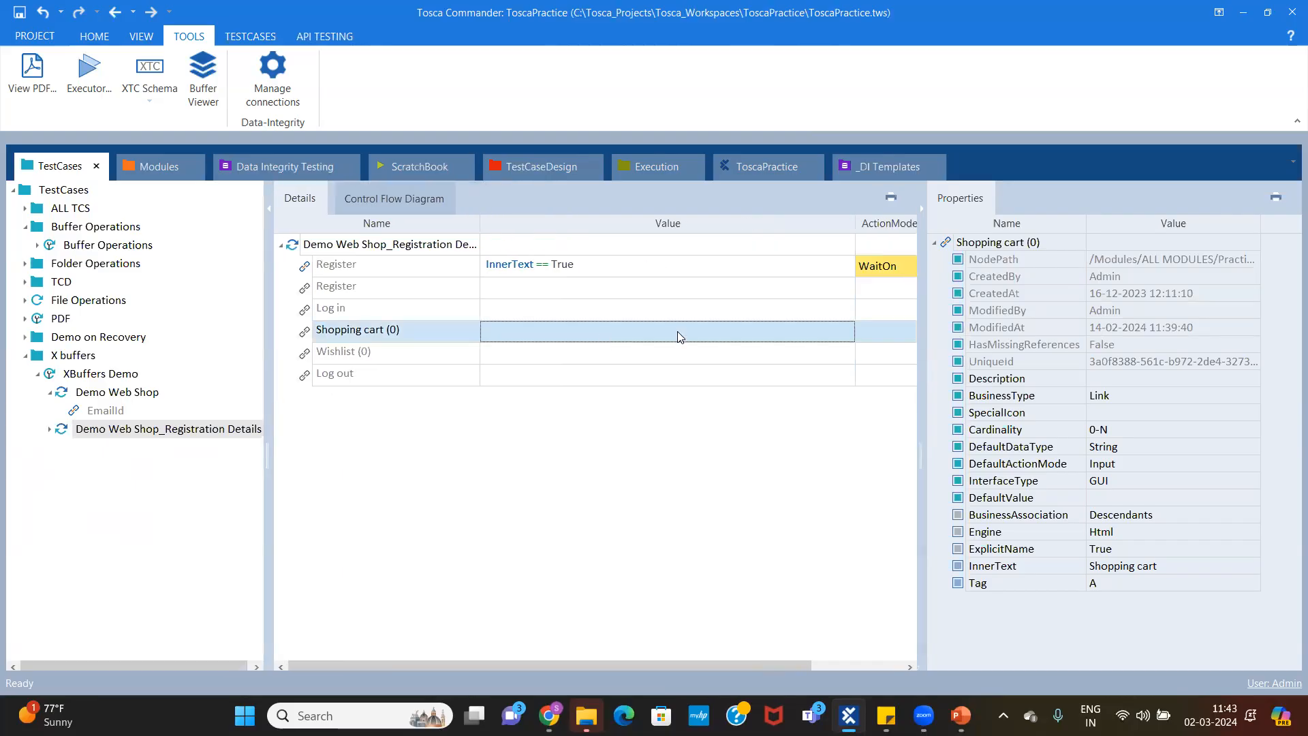
{"action": "left_click", "coordinate": [831, 331]}
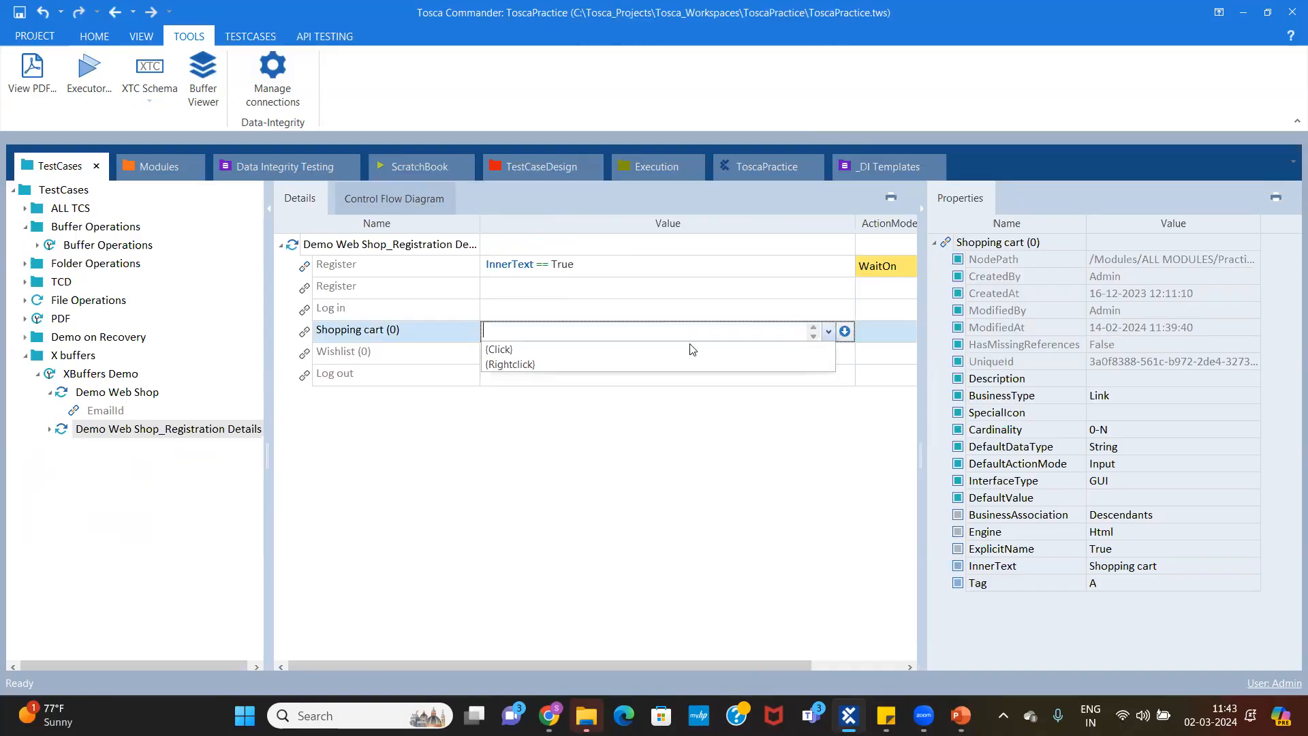
{"action": "left_click", "coordinate": [620, 271]}
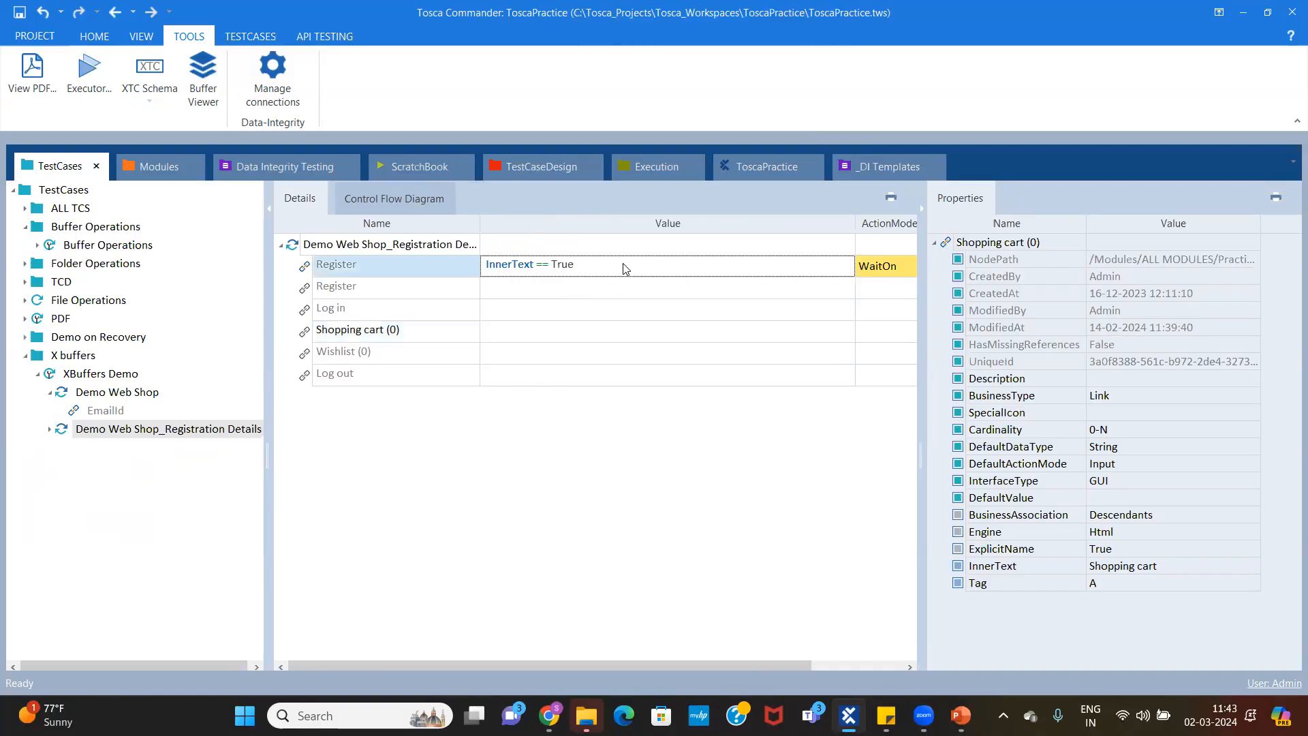
{"action": "key", "text": "Delete"}
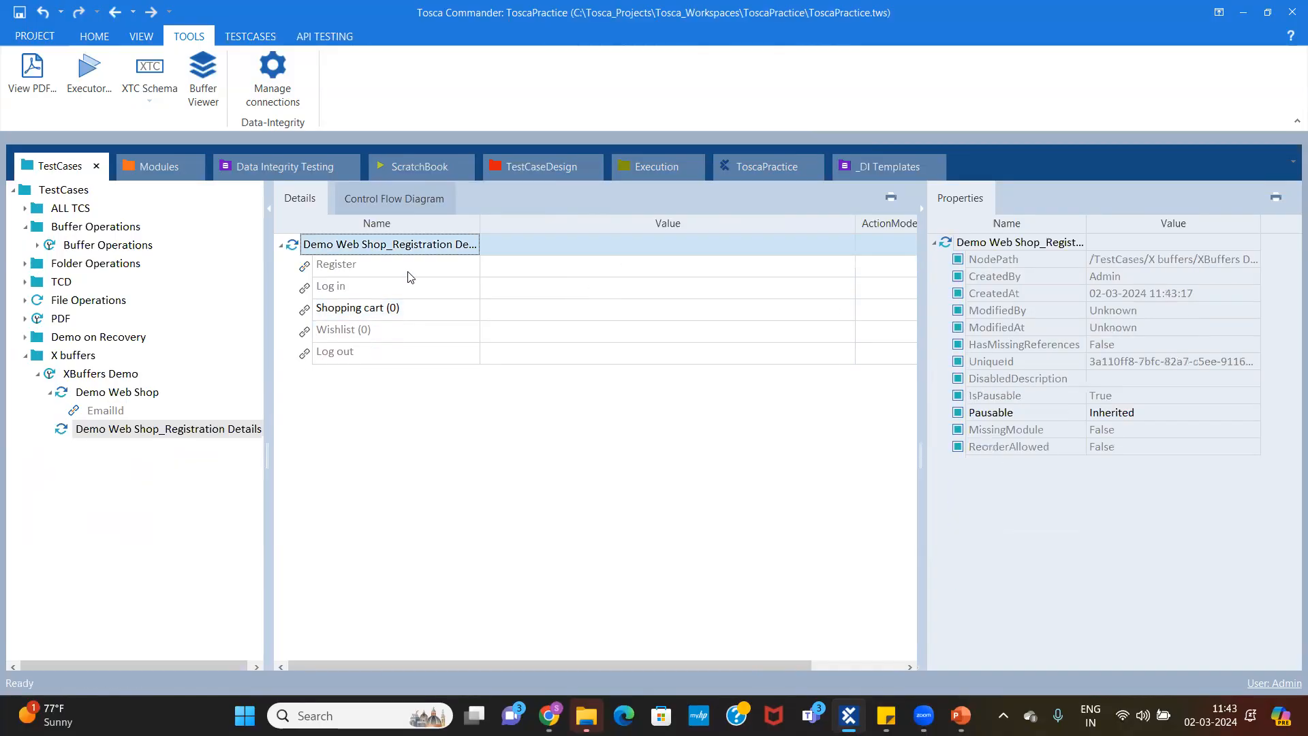
Set the Shopping cart (0) value to Cart with ActionMode Buffer in the registration test step
{"action": "left_click", "coordinate": [602, 308]}
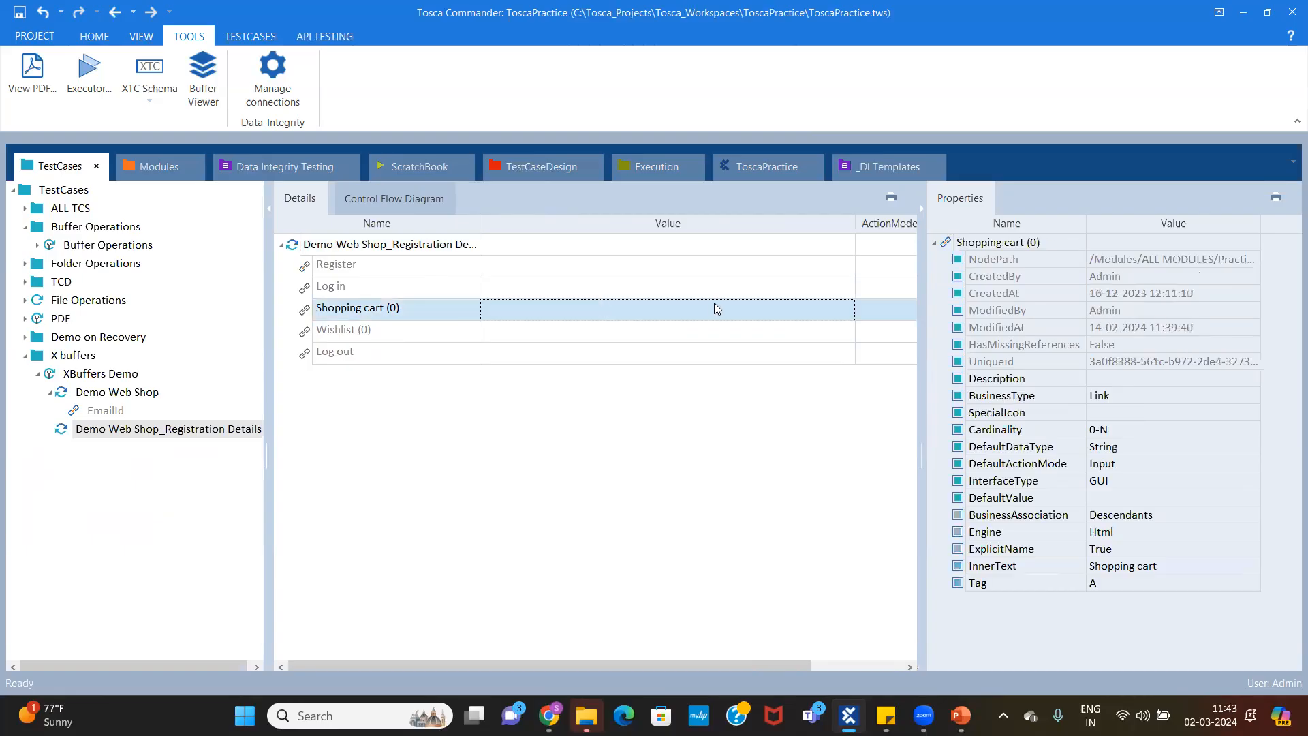
{"action": "left_click_drag", "start_coordinate": [855, 222], "coordinate": [732, 244]}
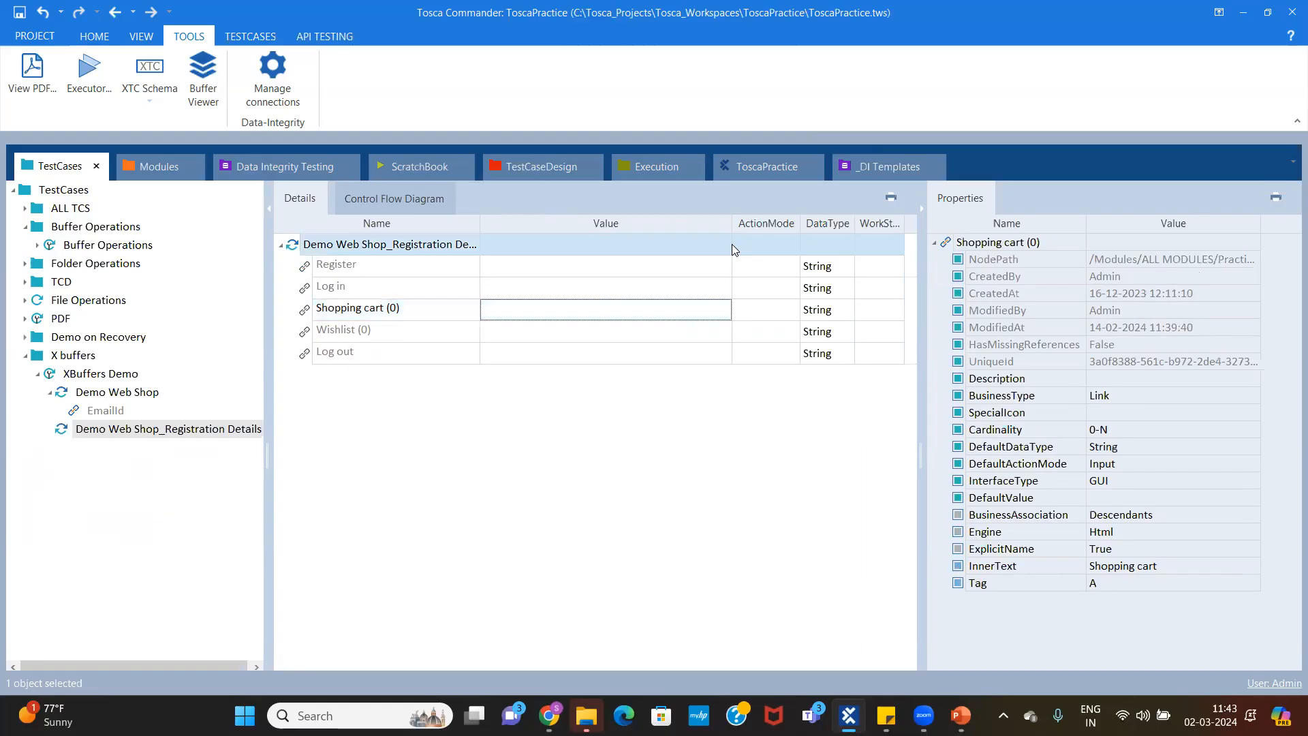
{"action": "left_click", "coordinate": [604, 303]}
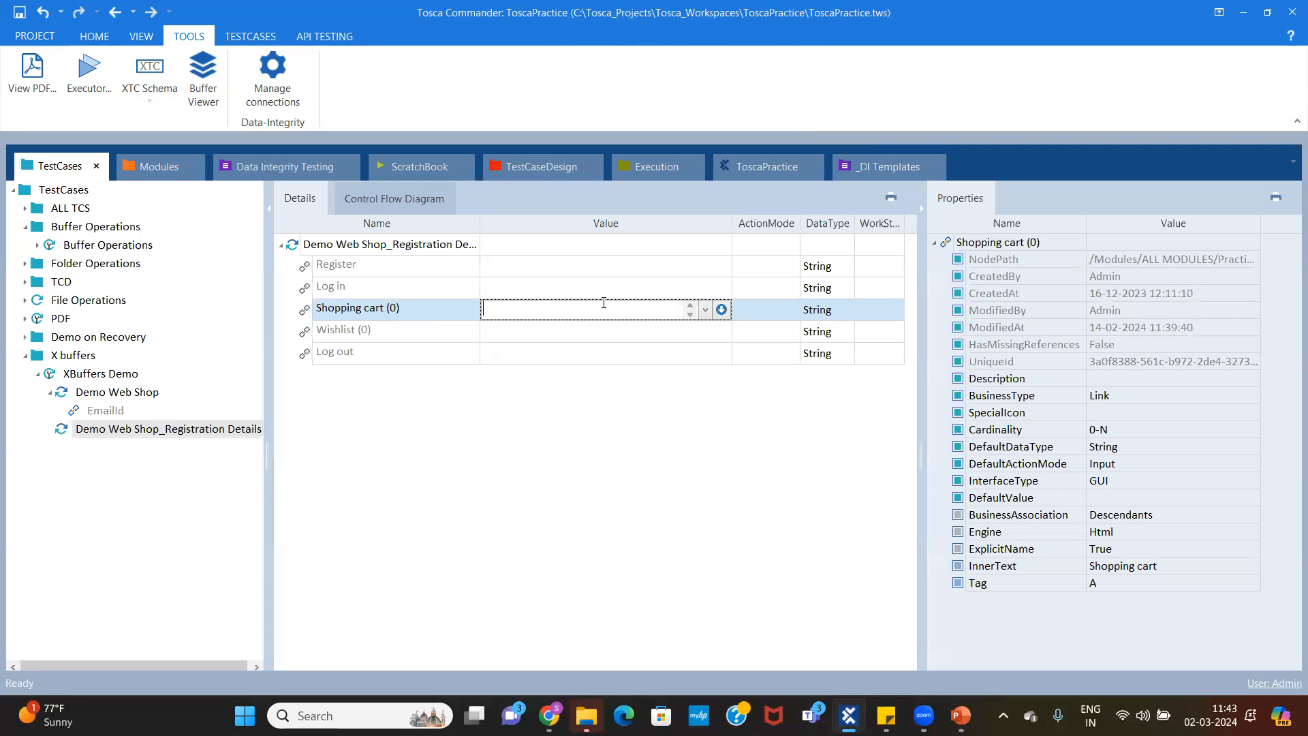
{"action": "type", "text": "SCost"}
{"action": "key", "text": "BackSpace"}
{"action": "key", "text": "BackSpace"}
{"action": "key", "text": "BackSpace"}
{"action": "key", "text": "BackSpace"}
{"action": "type", "text": "Cart"}
{"action": "left_click", "coordinate": [777, 310]}
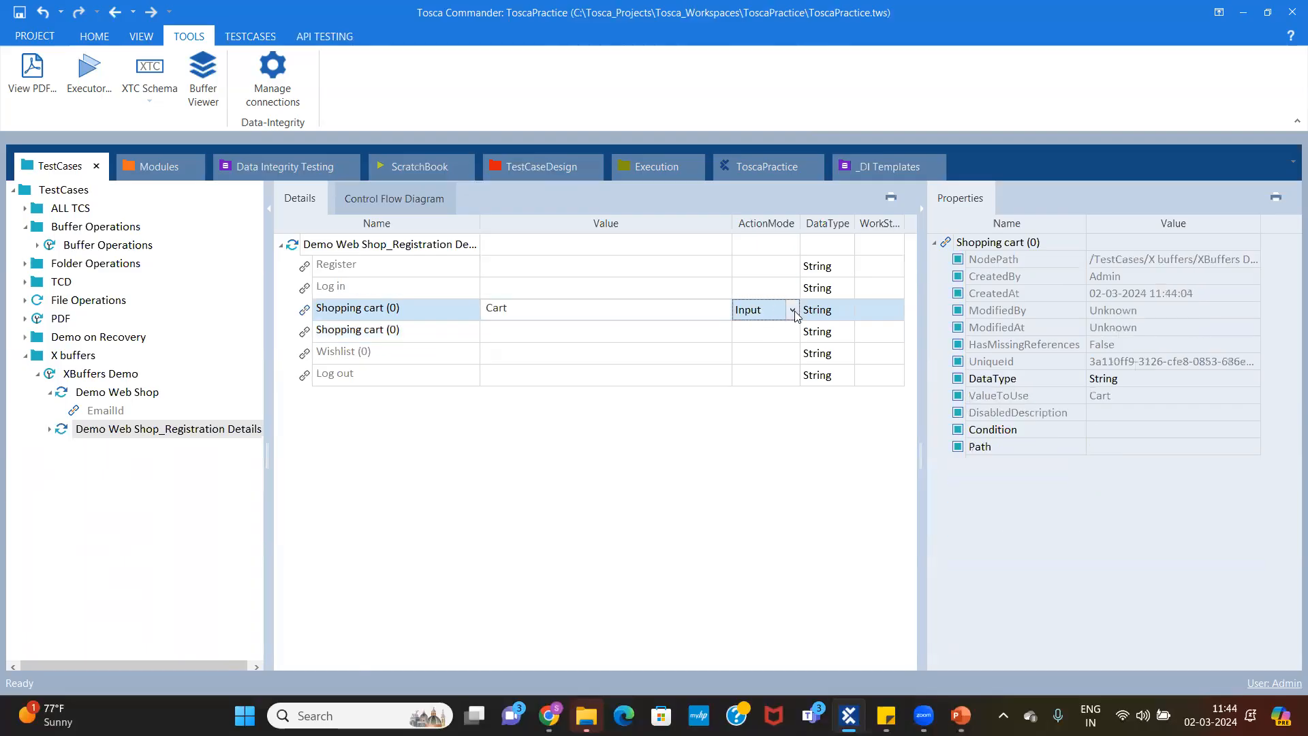
{"action": "left_click", "coordinate": [794, 313]}
{"action": "left_click", "coordinate": [750, 358]}
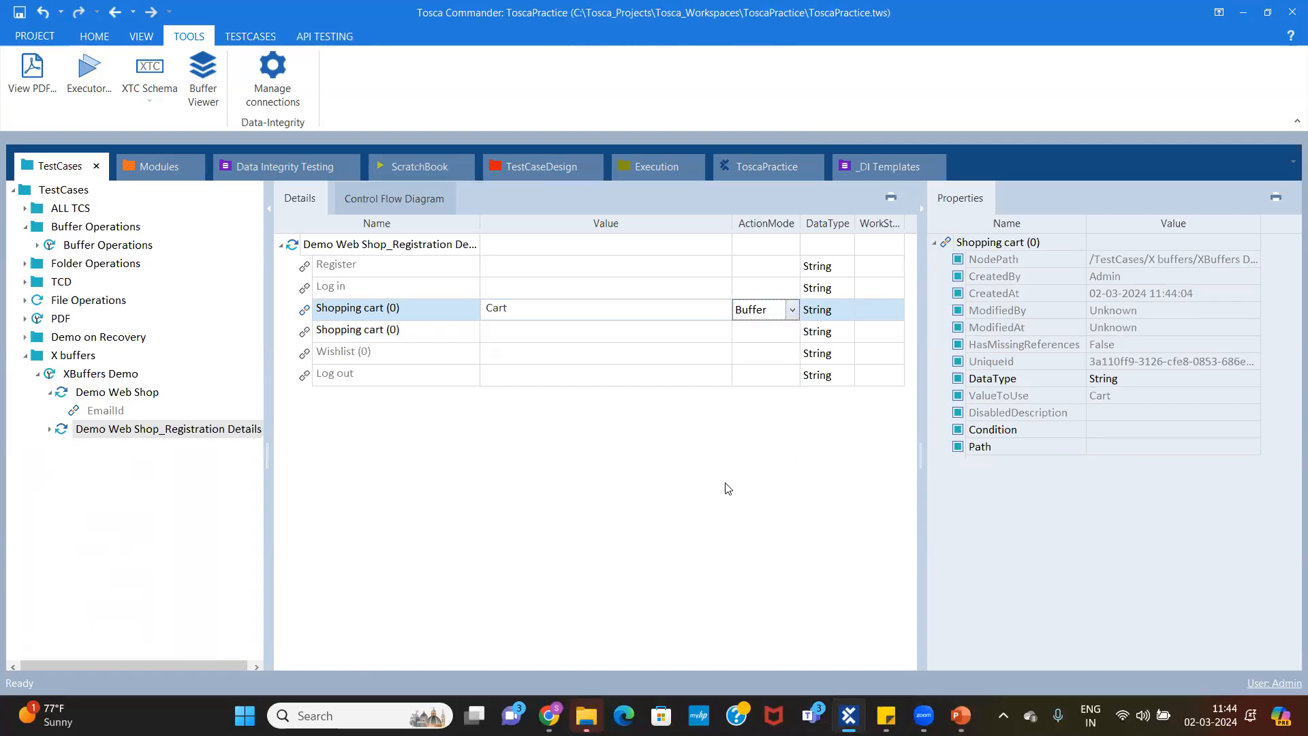
Run the Demo Web Shop_Registration Details test step in ScratchBook and return to Tosca Commander for its result
{"action": "left_click", "coordinate": [411, 248]}
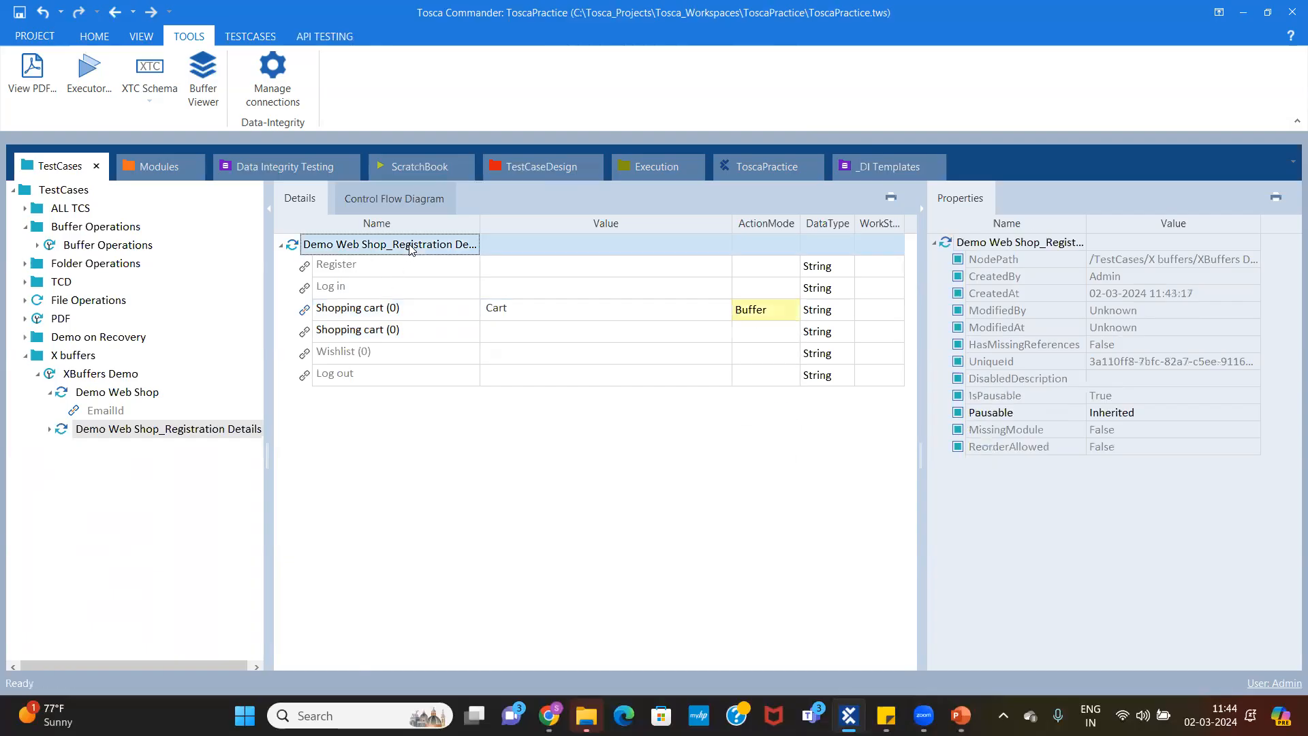
{"action": "right_click", "coordinate": [412, 248]}
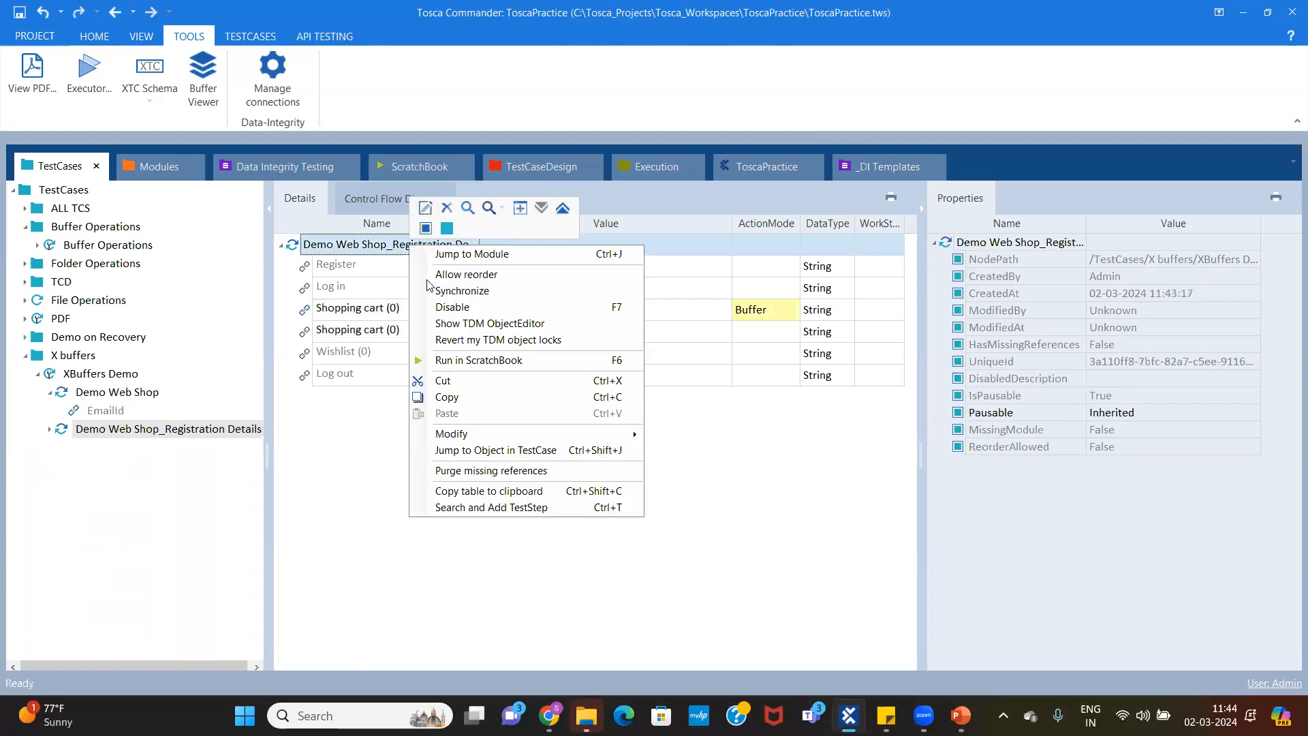
{"action": "left_click", "coordinate": [463, 361]}
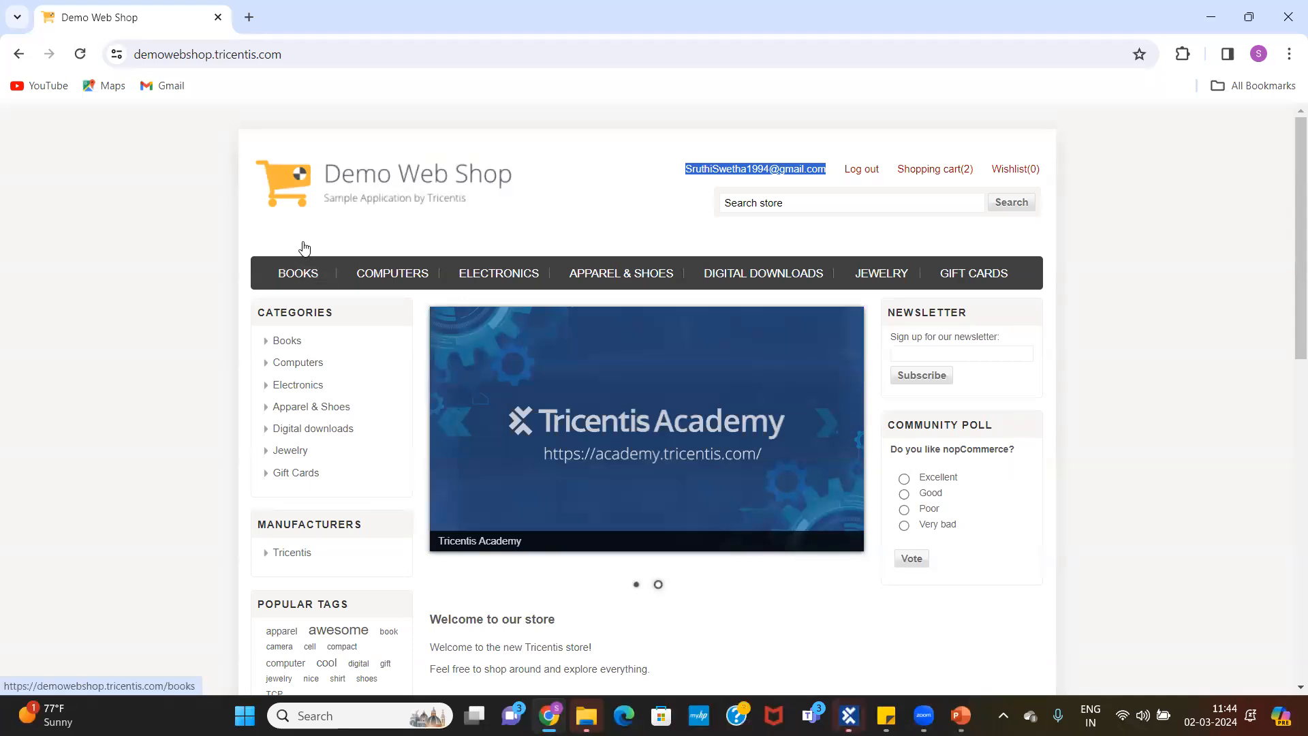
{"action": "left_click", "coordinate": [848, 715]}
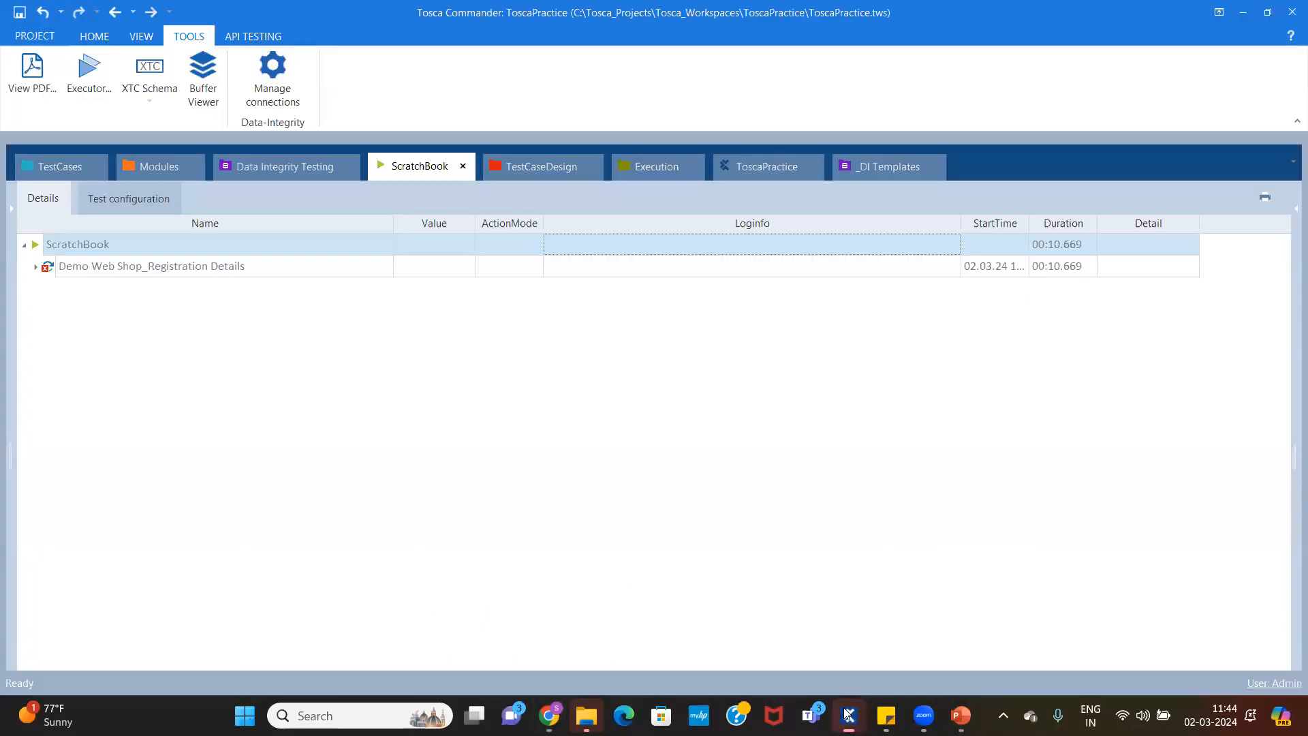
Examine the full Loginfo of Shopping cart (0) in the ScratchBook run of the registration test step
{"action": "double_click", "coordinate": [225, 266]}
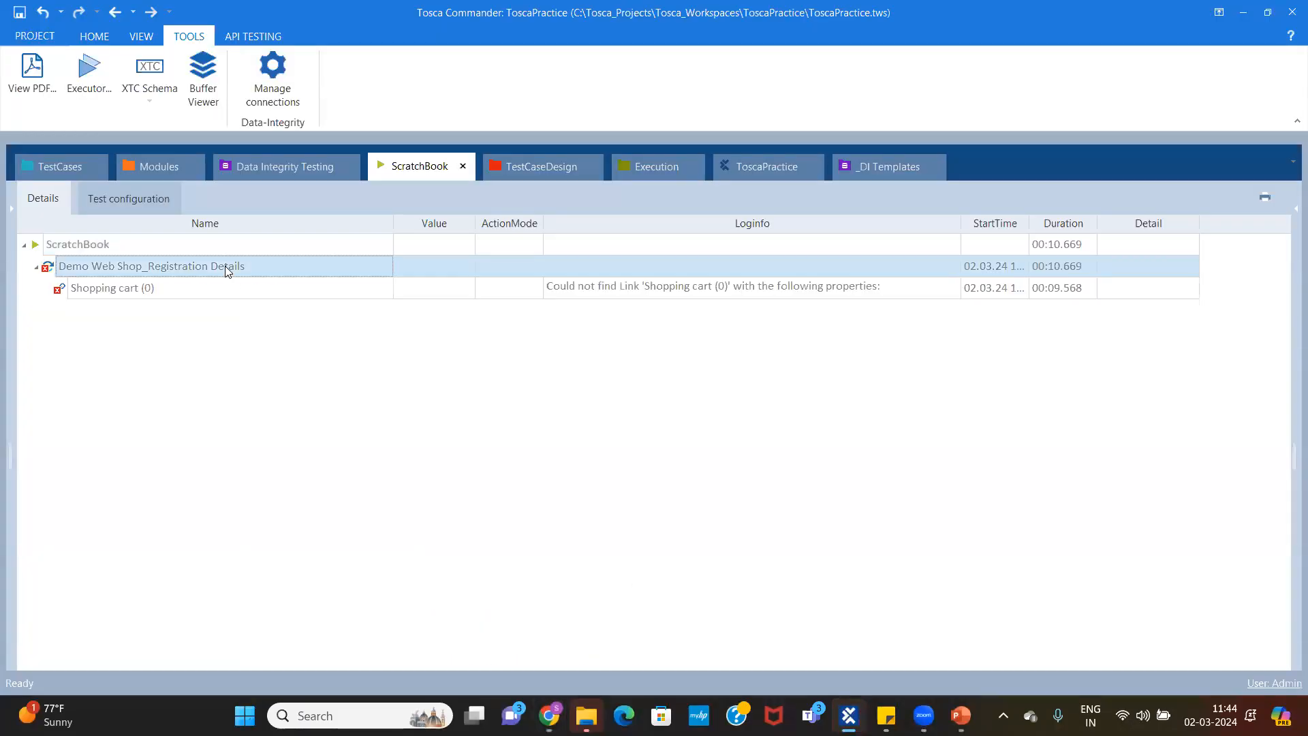
{"action": "left_click", "coordinate": [793, 288]}
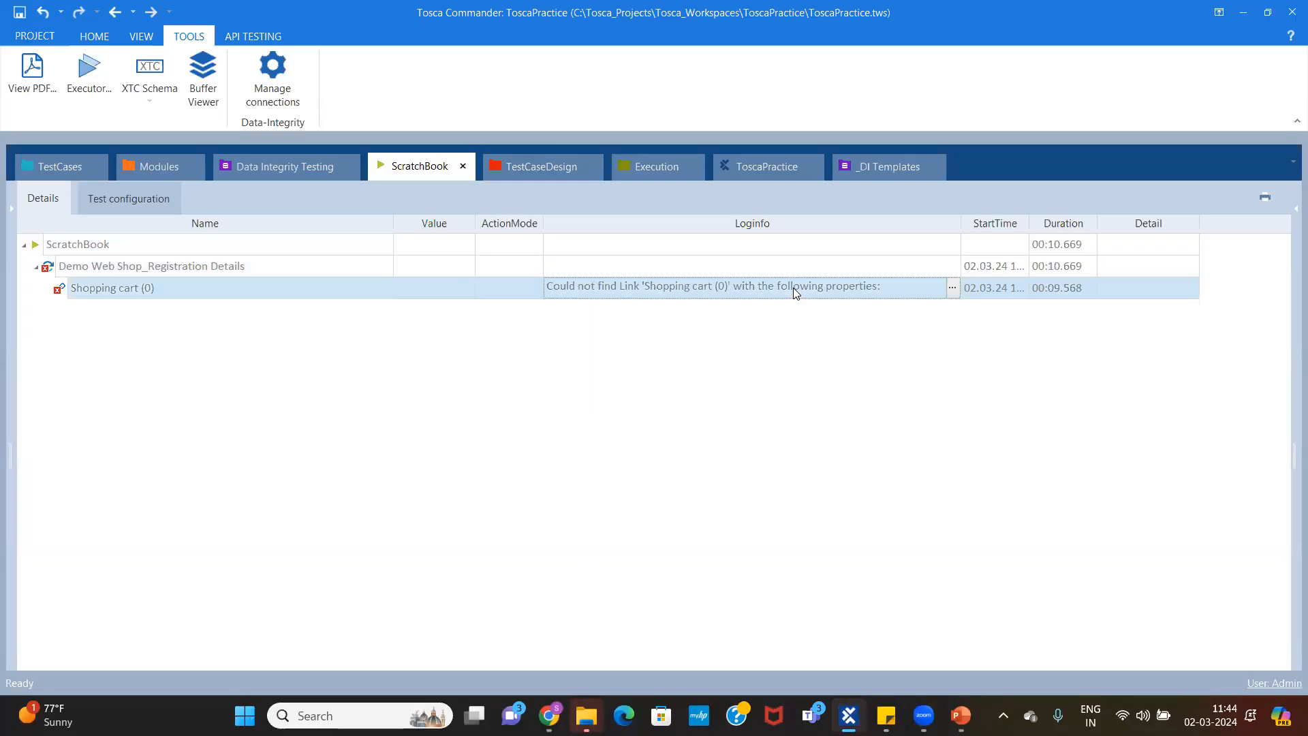
{"action": "left_click", "coordinate": [952, 288]}
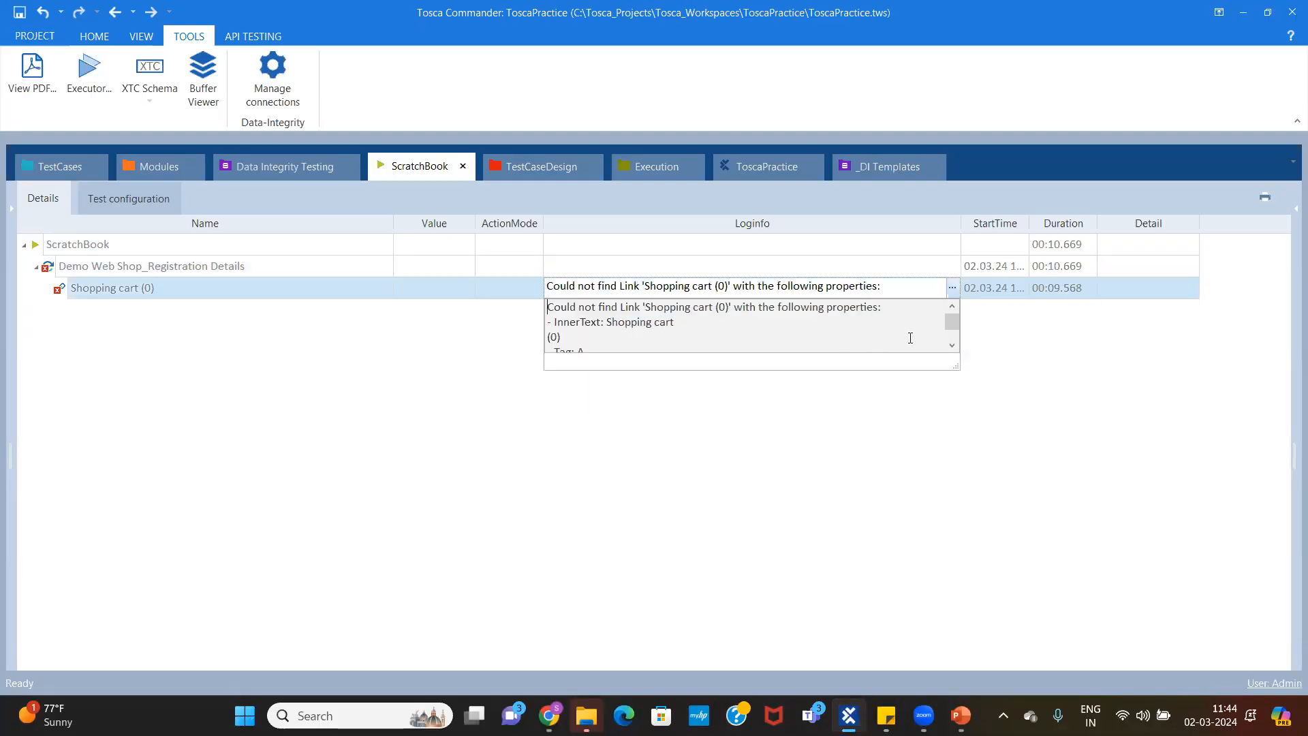
{"action": "left_click_drag", "start_coordinate": [952, 325], "coordinate": [953, 330]}
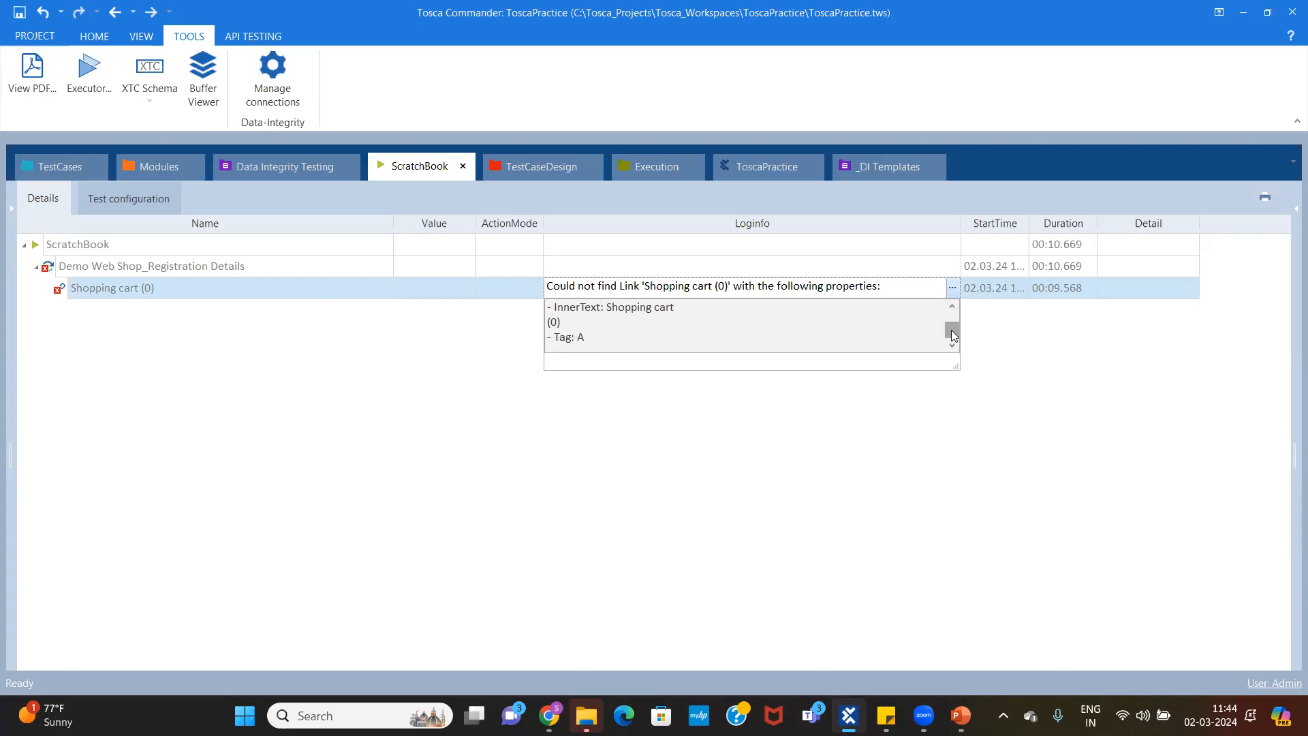
Go from the Shopping cart (0) log entry to its test step value and on to its module attribute
{"action": "right_click", "coordinate": [226, 285]}
{"action": "left_click", "coordinate": [286, 294]}
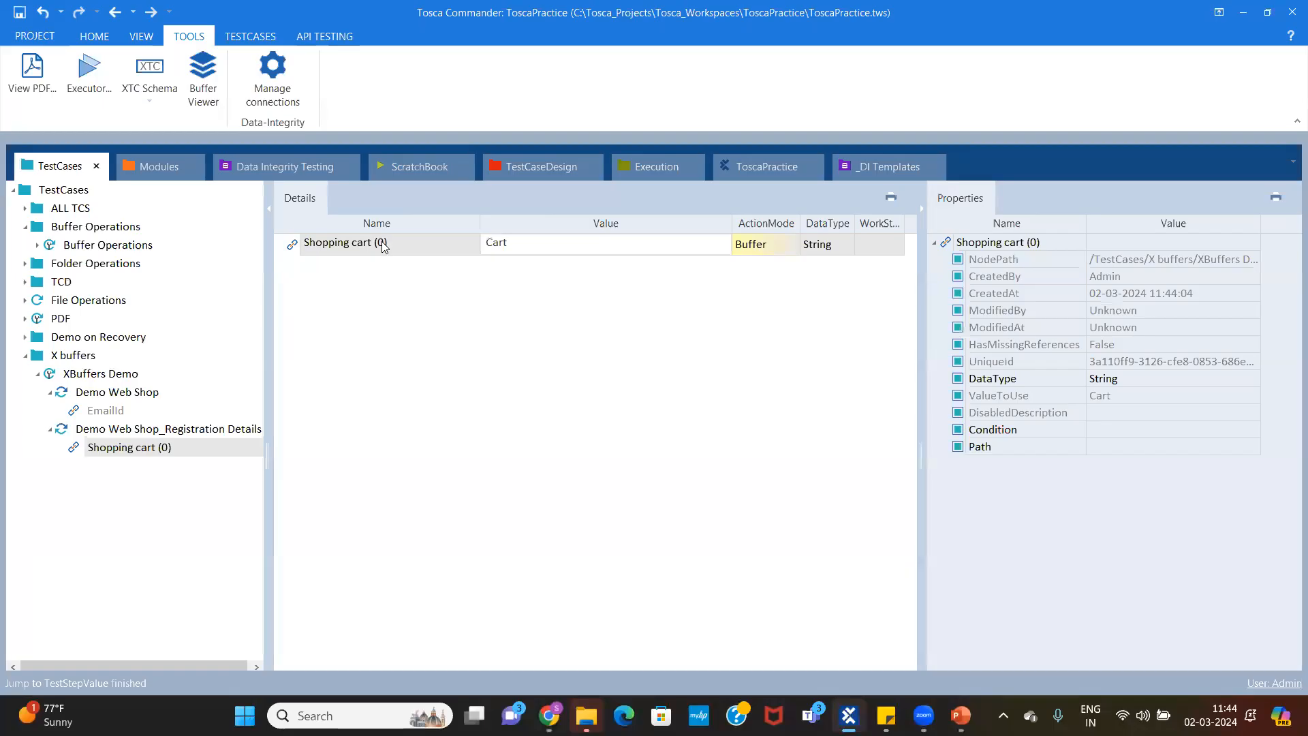
{"action": "right_click", "coordinate": [383, 246]}
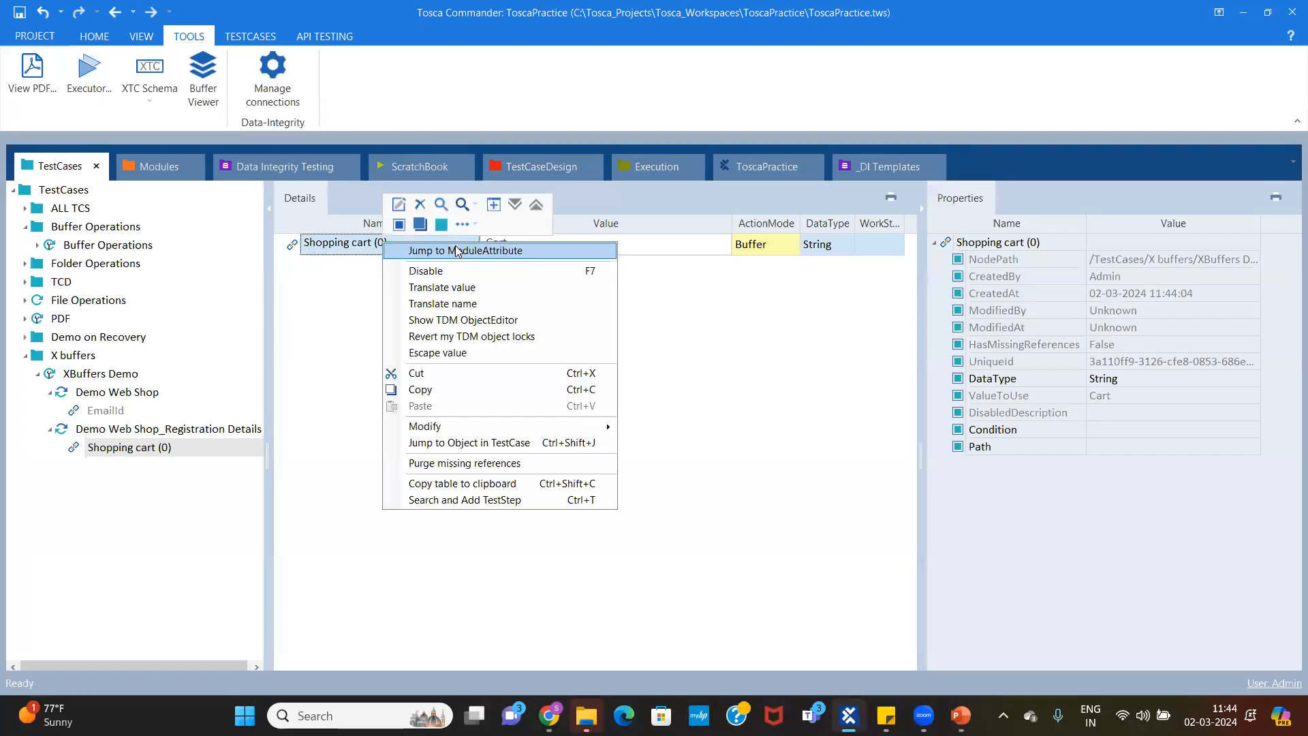
{"action": "left_click", "coordinate": [456, 251]}
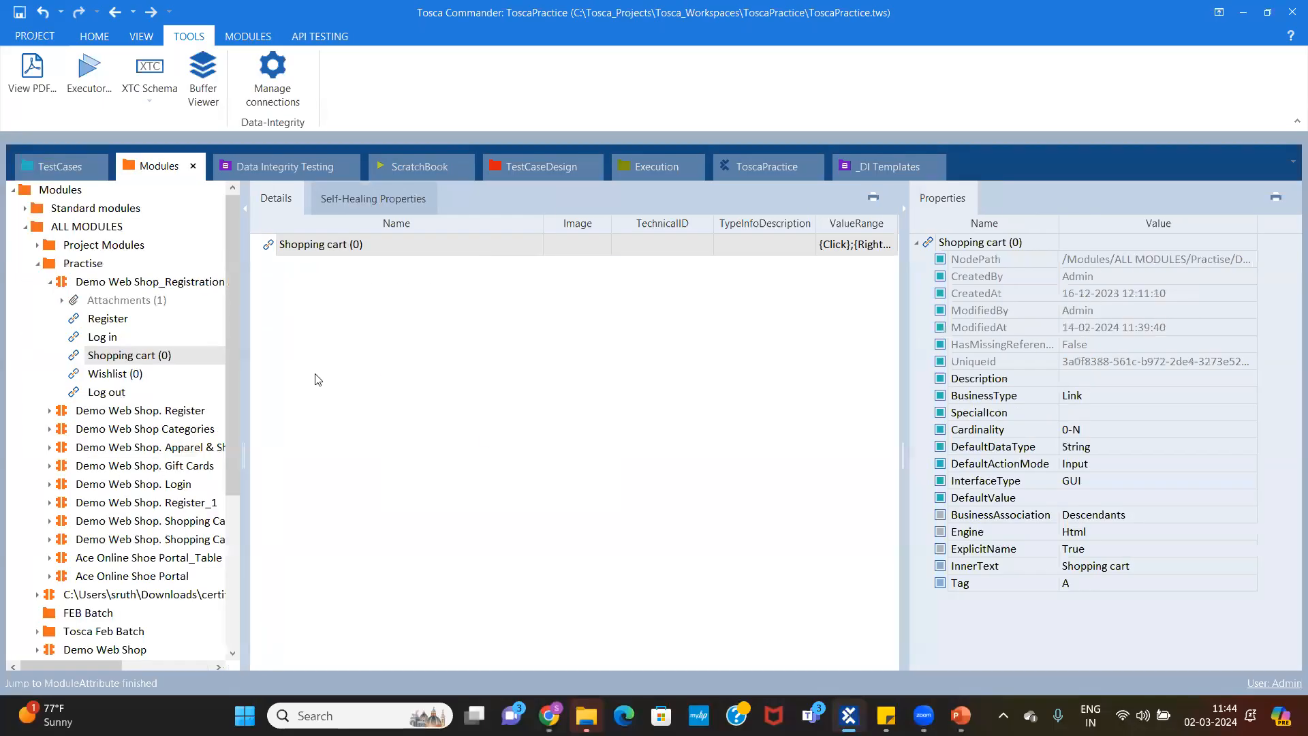
{"action": "left_click", "coordinate": [126, 281]}
{"action": "left_click", "coordinate": [128, 355]}
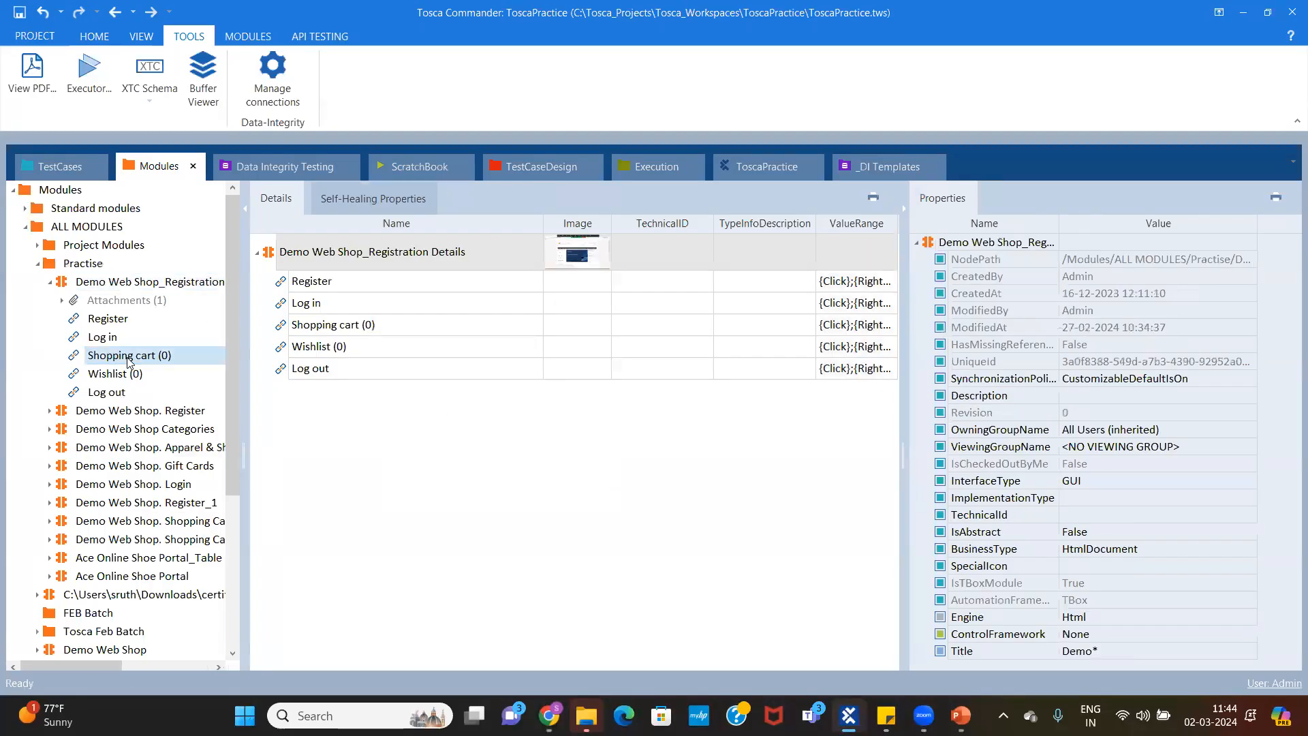
Set the InnerText of the Shopping cart (0) module attribute to Shopping cart (*) and check the full entry
{"action": "left_click", "coordinate": [1109, 566]}
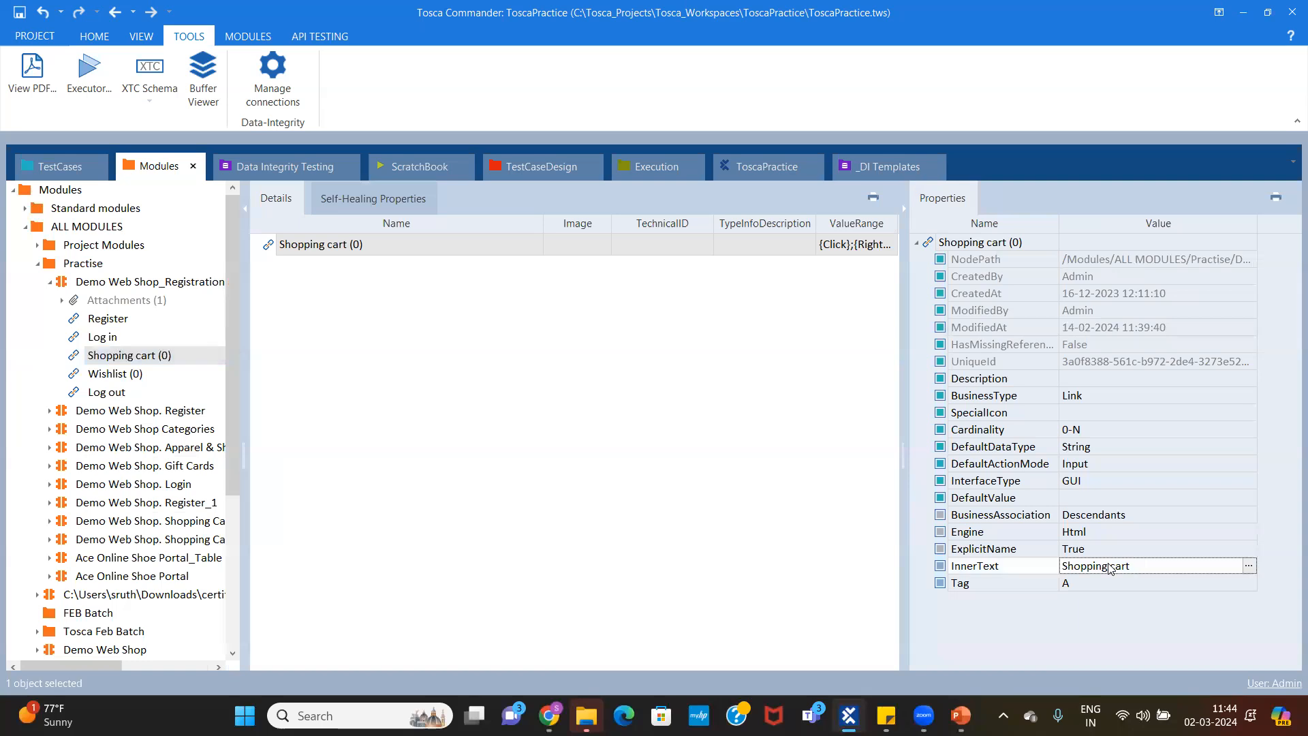
{"action": "left_click", "coordinate": [1249, 567]}
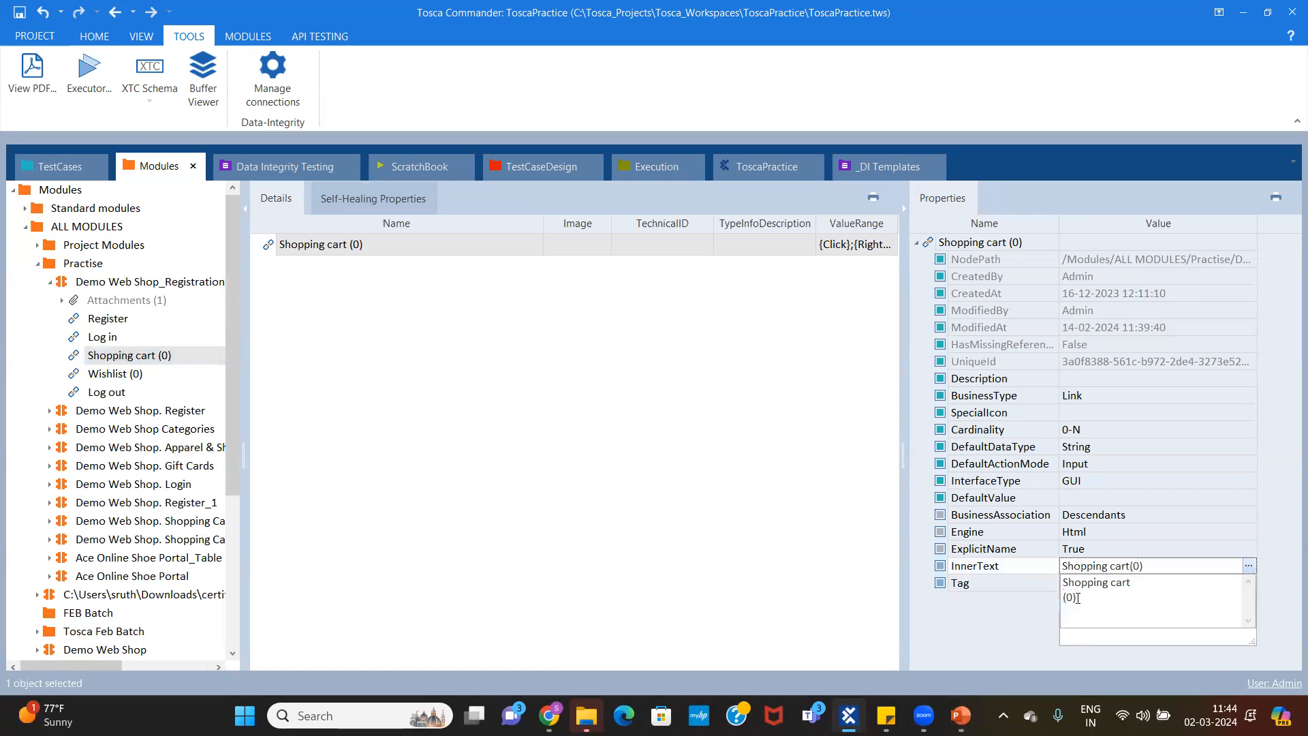
{"action": "key", "text": "BackSpace"}
{"action": "type", "text": "*"}
{"action": "left_click", "coordinate": [1152, 496]}
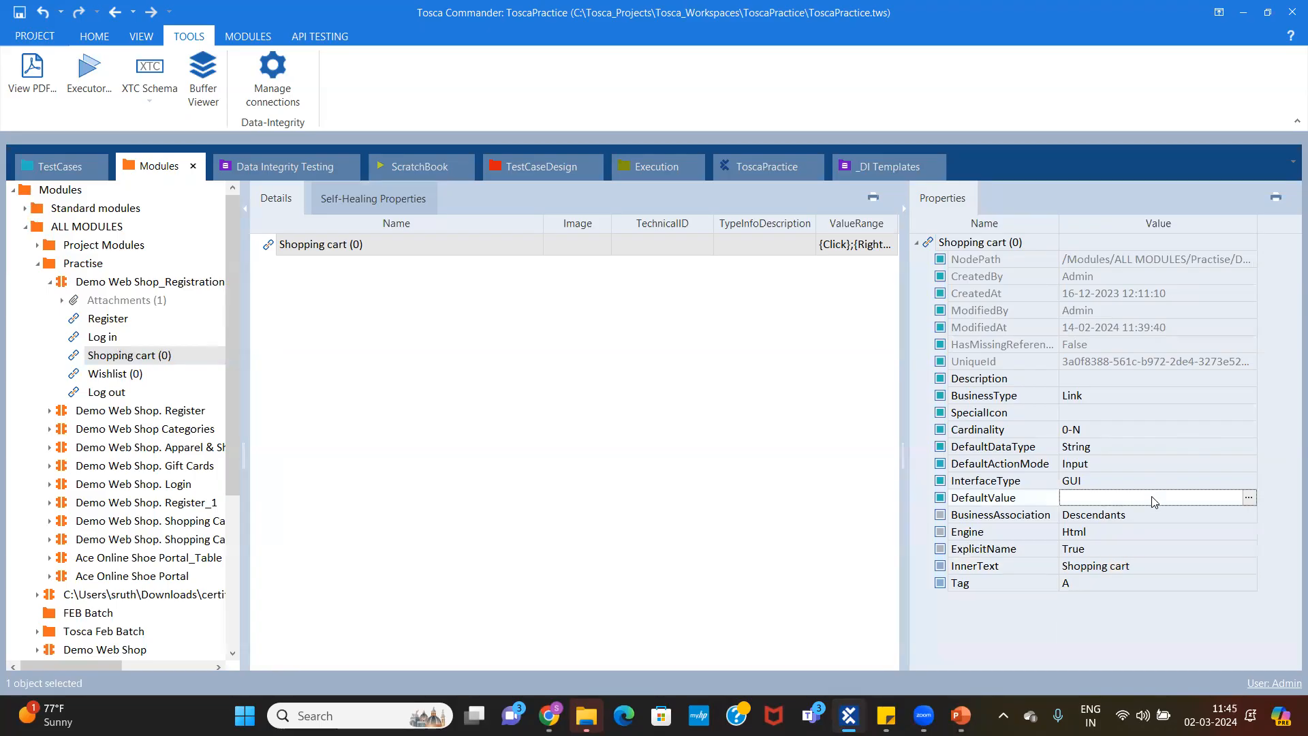
{"action": "left_click", "coordinate": [1129, 565]}
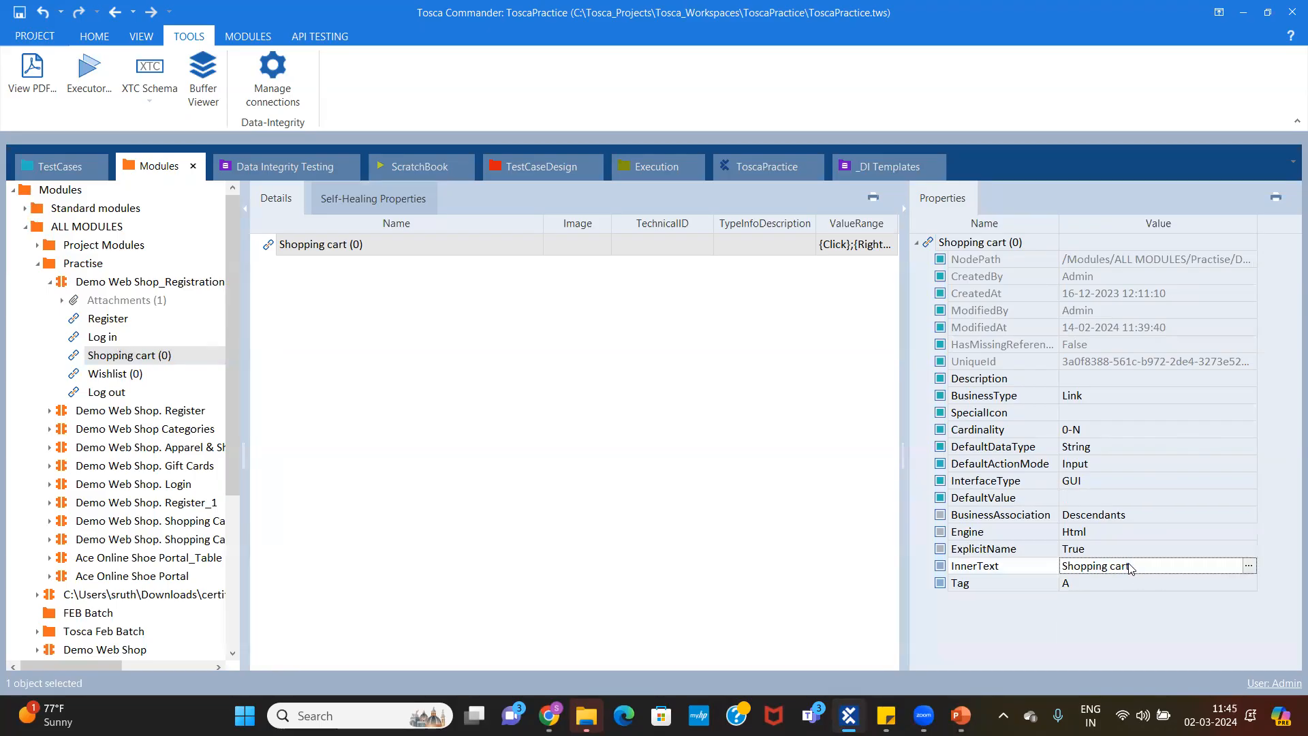
{"action": "left_click", "coordinate": [1250, 567]}
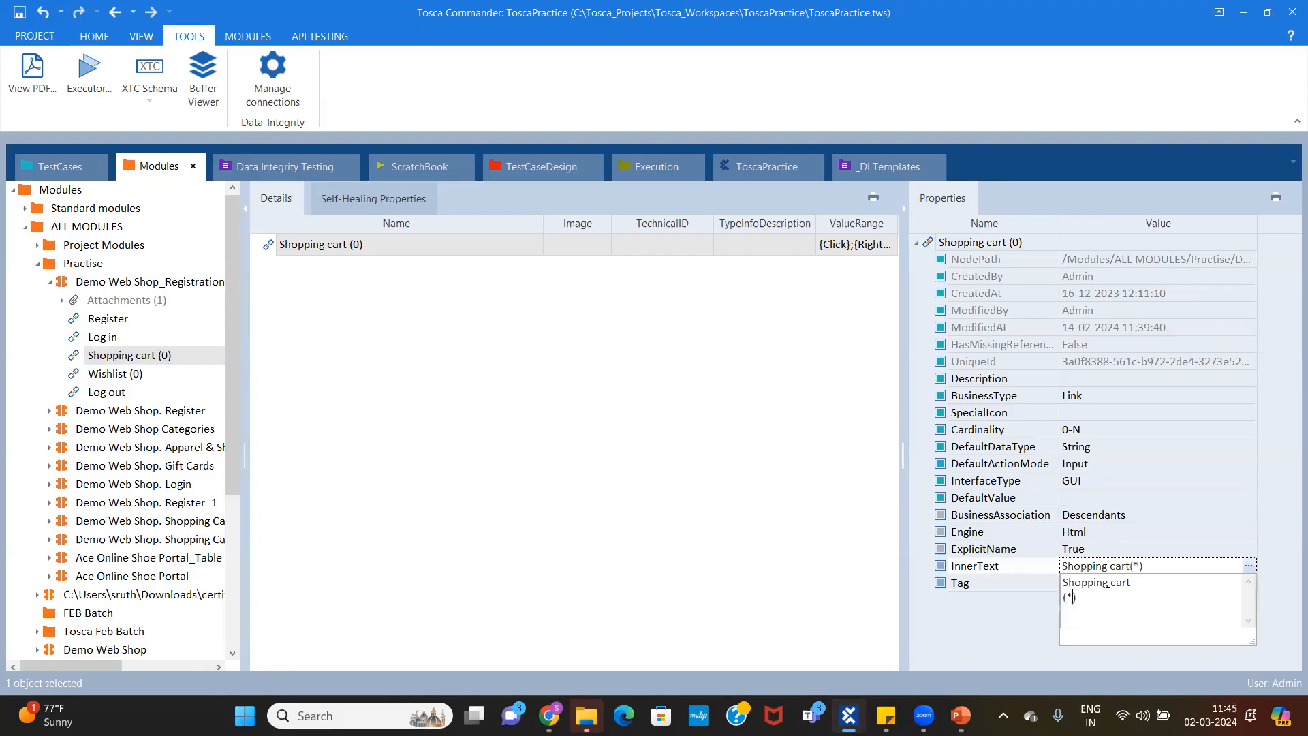
{"action": "left_click", "coordinate": [1102, 519]}
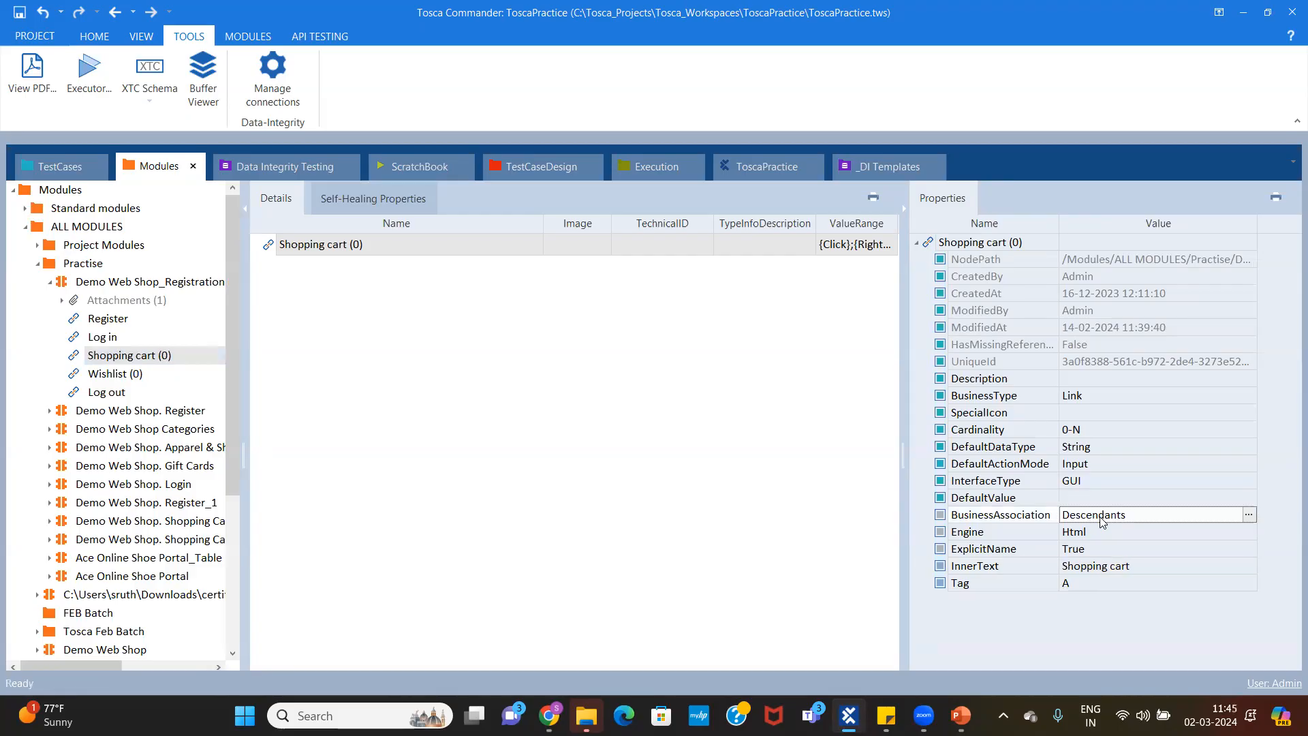
Run the Demo Web Shop_Registration Details test step in ScratchBook again and return to Tosca Commander
{"action": "left_click", "coordinate": [70, 165]}
{"action": "left_click", "coordinate": [133, 430]}
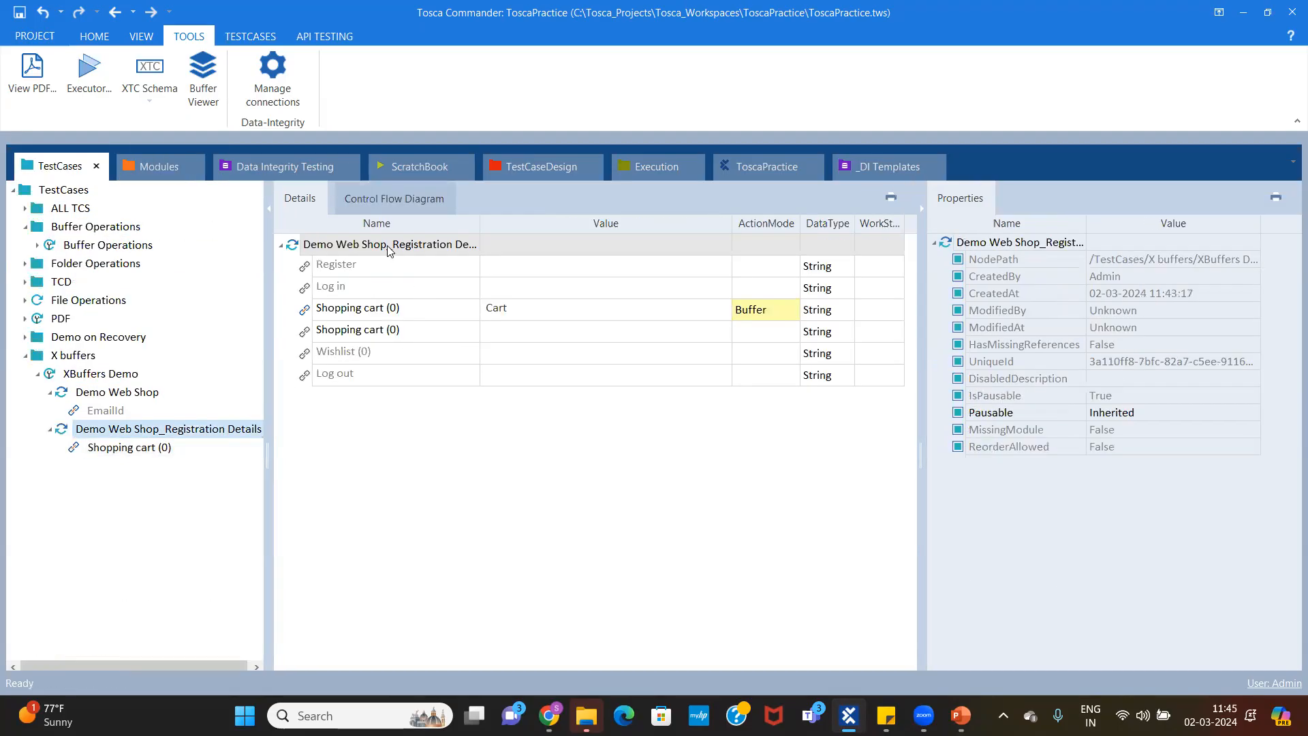
{"action": "right_click", "coordinate": [389, 250]}
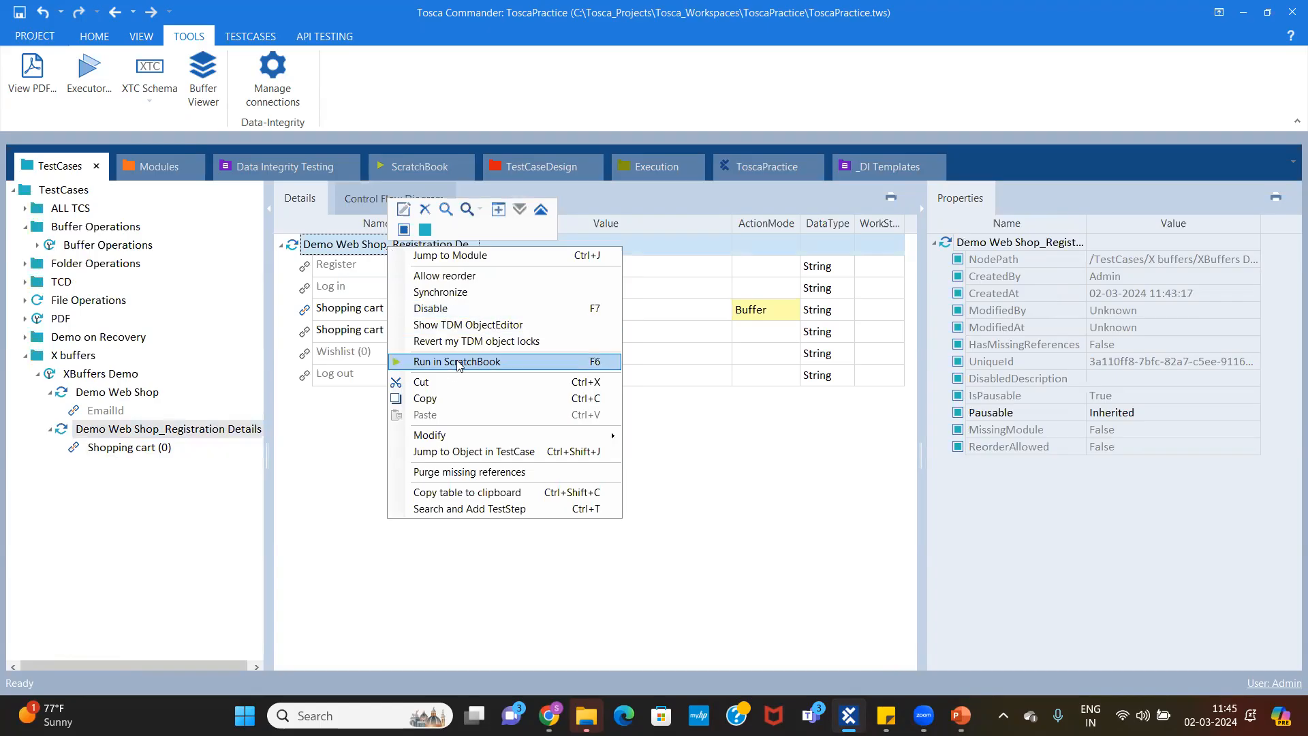
{"action": "left_click", "coordinate": [458, 362]}
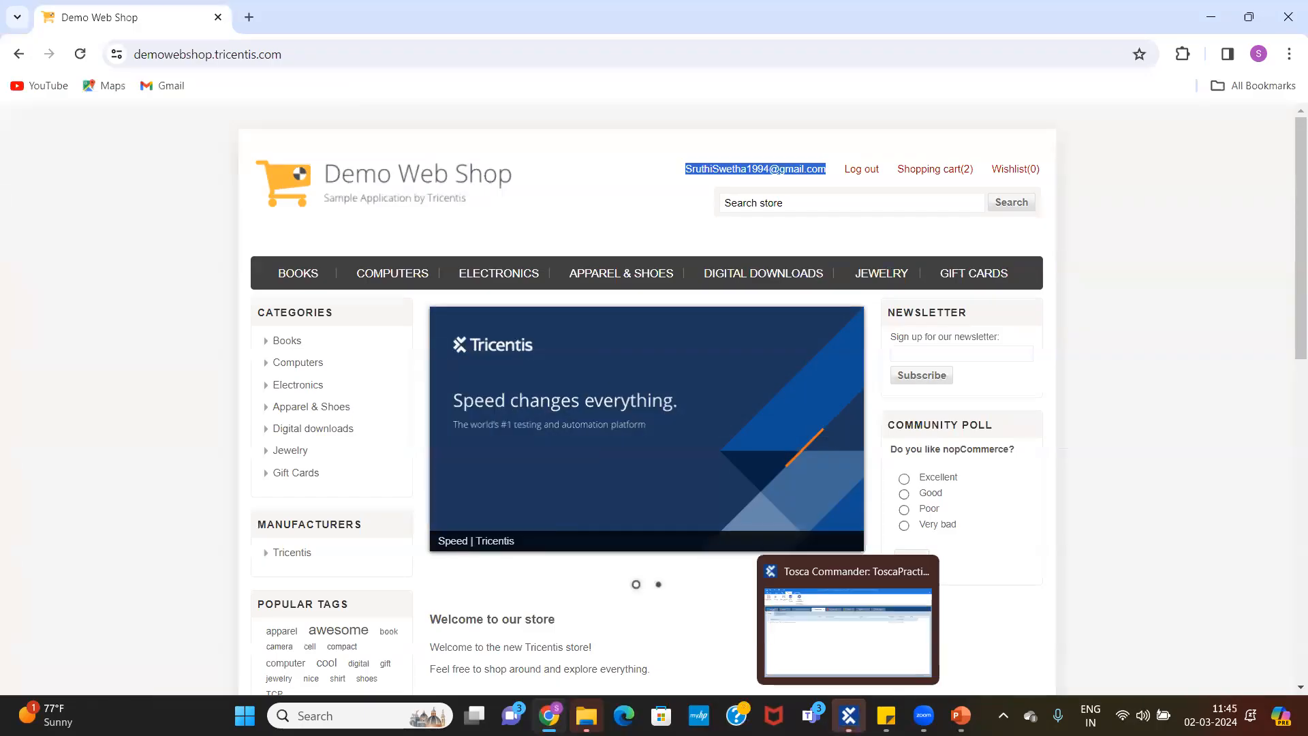
{"action": "left_click", "coordinate": [849, 715]}
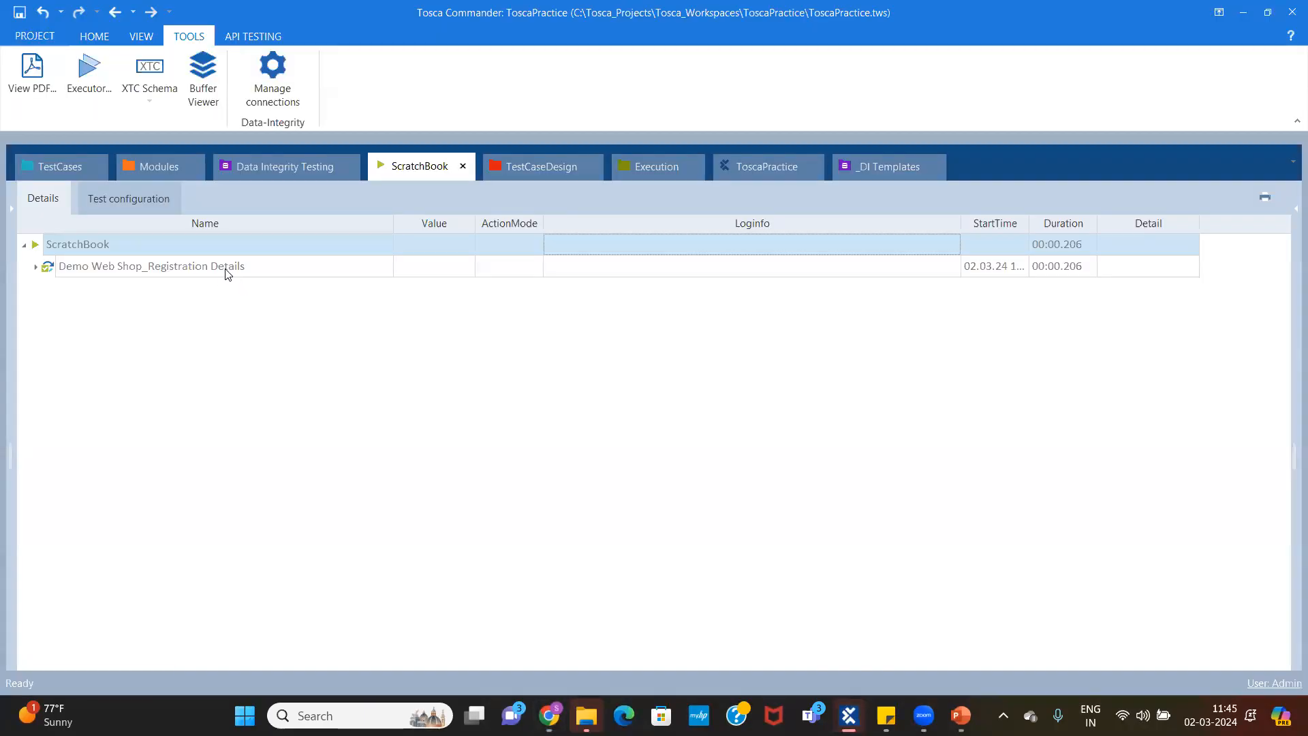
Expand the registration test step's ScratchBook result and read the full Loginfo of Shopping cart (0)
{"action": "double_click", "coordinate": [228, 271]}
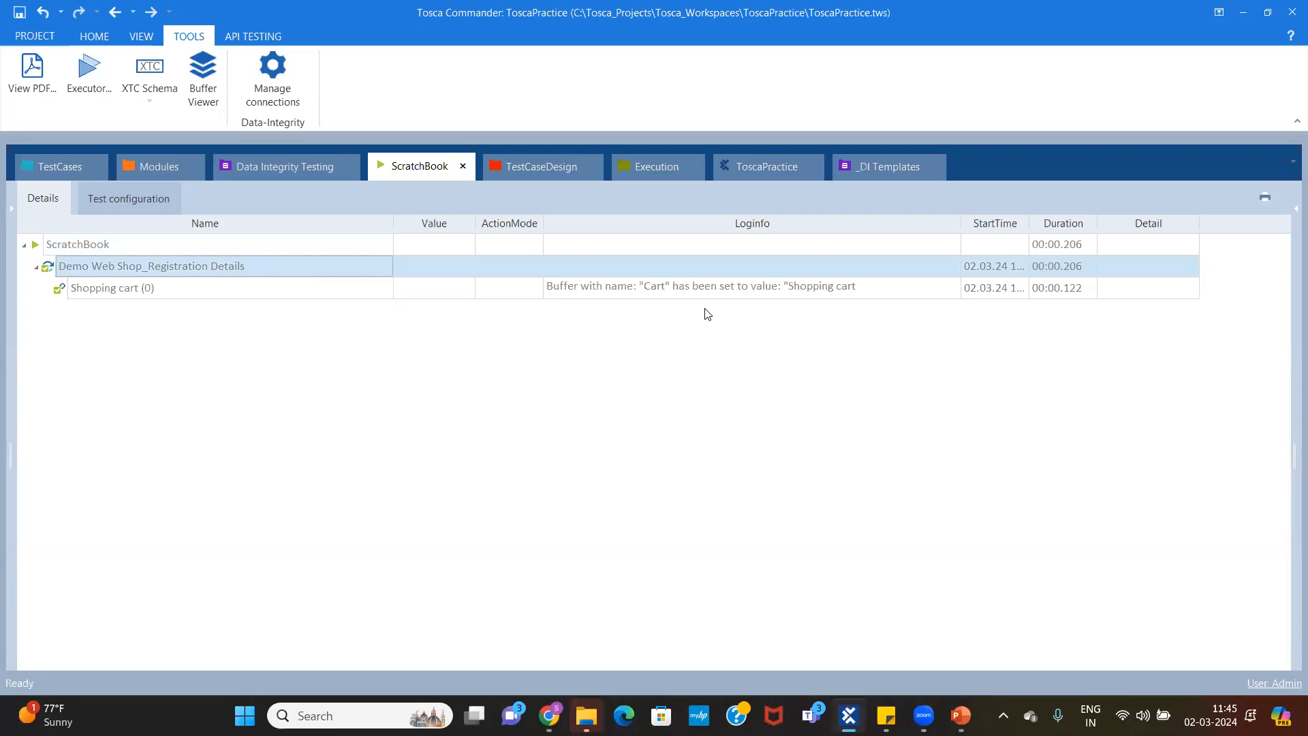
{"action": "left_click", "coordinate": [734, 291]}
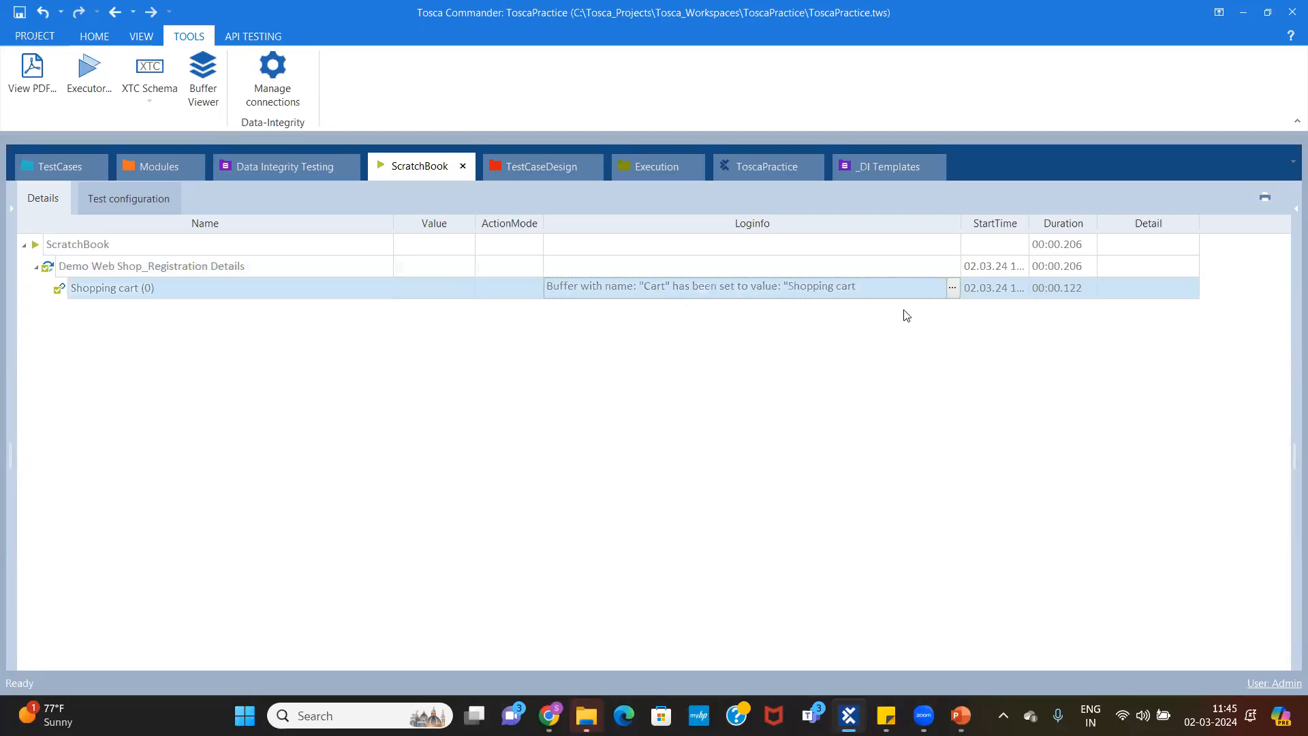
{"action": "left_click", "coordinate": [952, 288]}
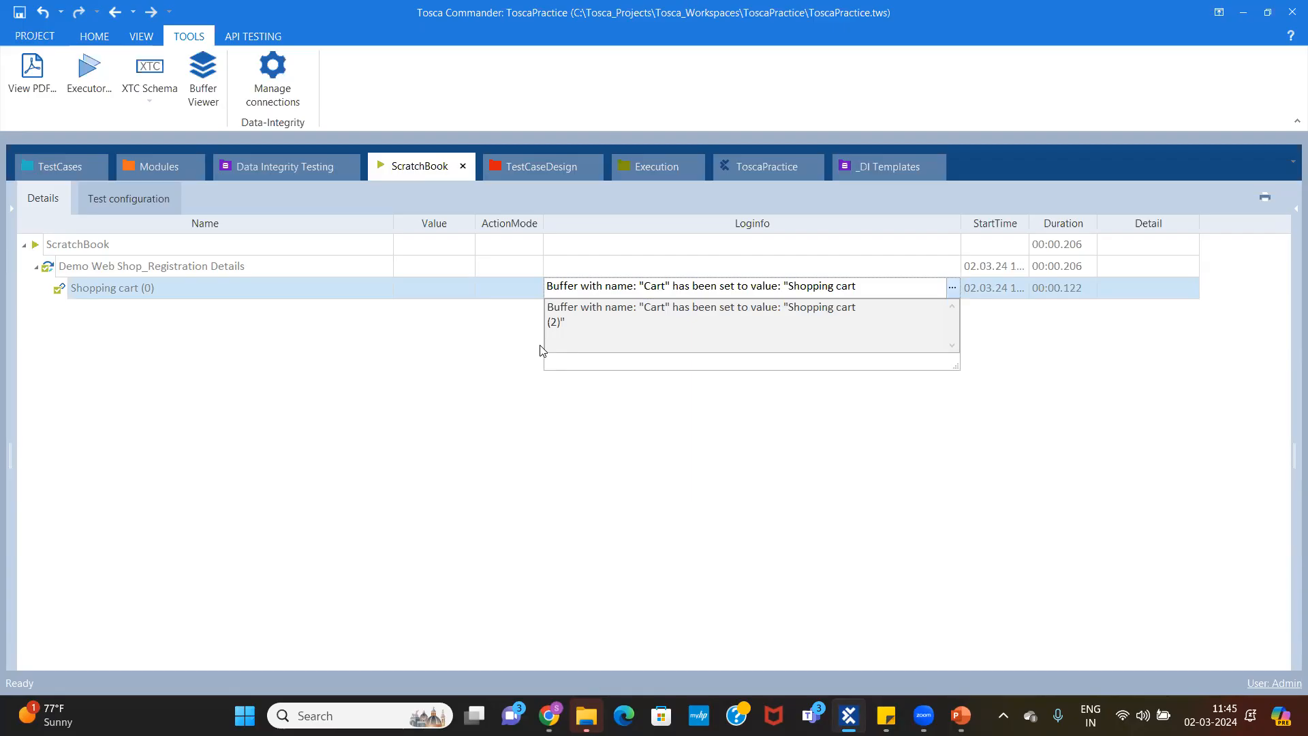
Open the Buffer Viewer from the registration test step and inspect the full value of the Cart buffer
{"action": "left_click", "coordinate": [58, 170]}
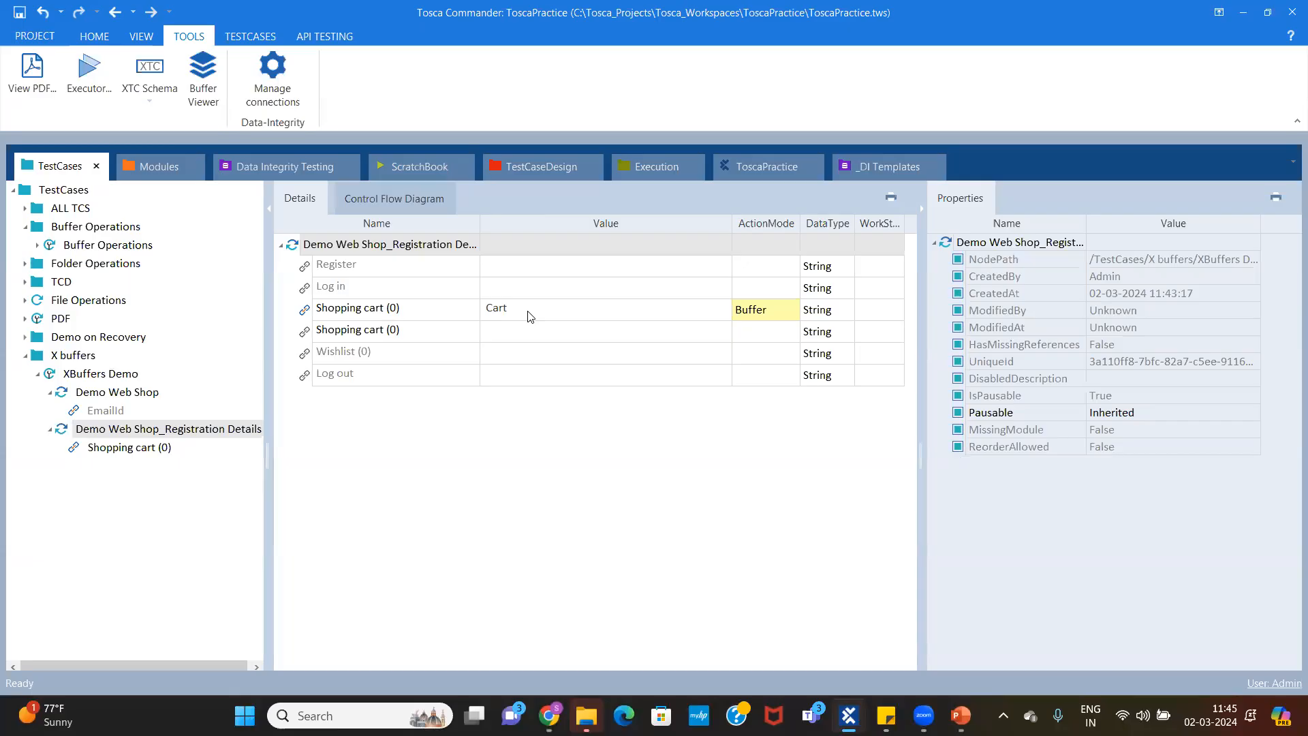
{"action": "left_click", "coordinate": [529, 314]}
{"action": "left_click", "coordinate": [529, 311]}
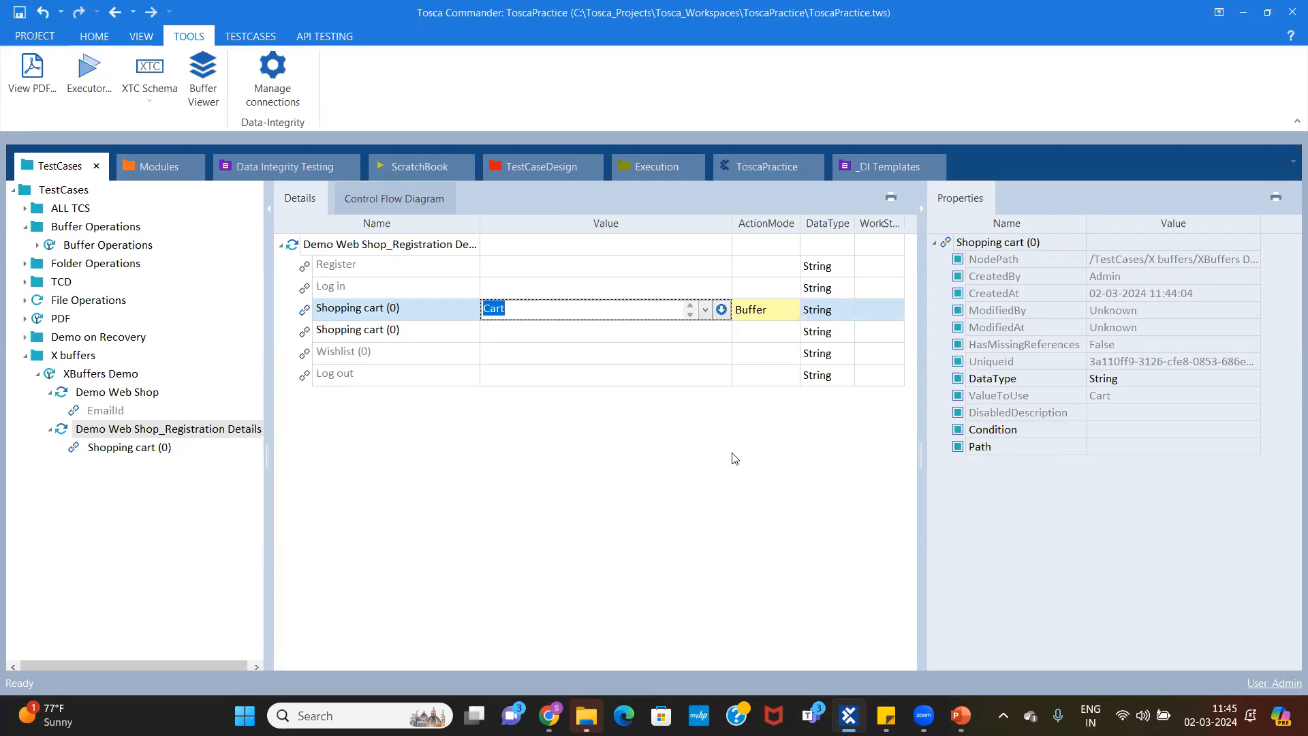
{"action": "left_click", "coordinate": [203, 79]}
{"action": "left_click", "coordinate": [976, 443]}
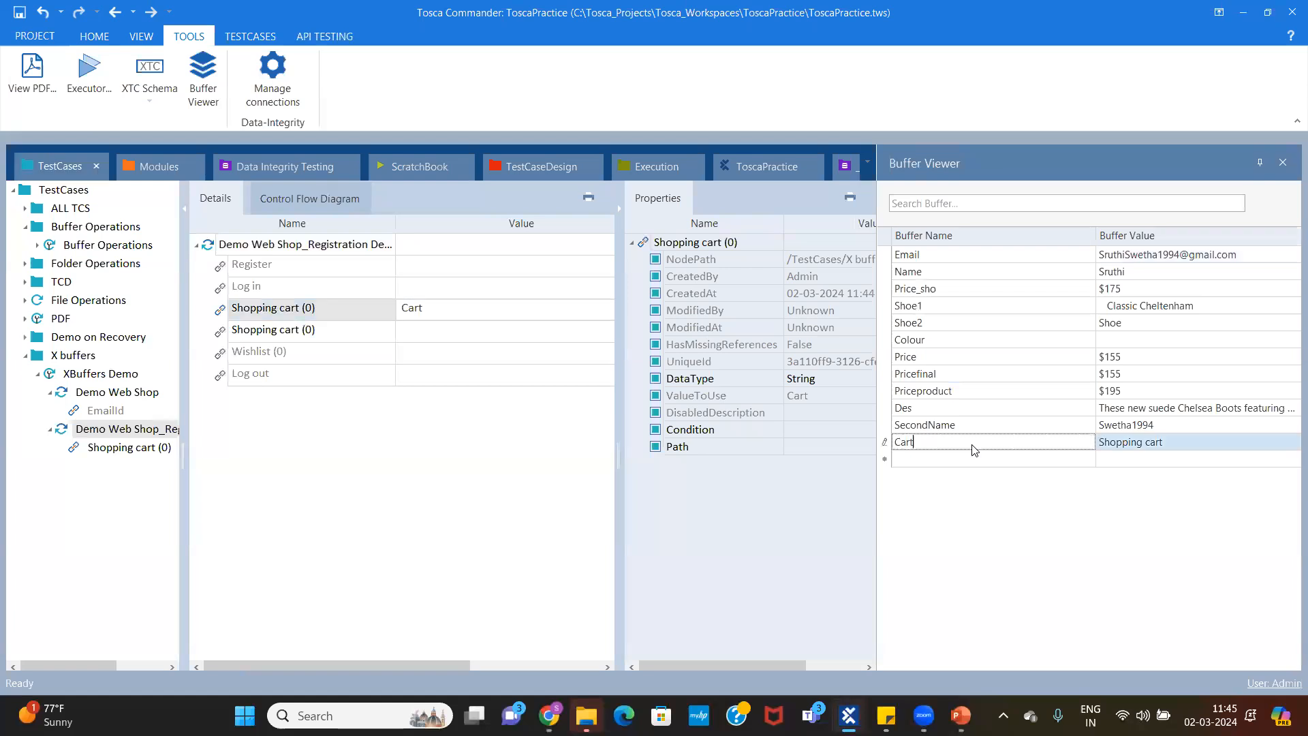
{"action": "left_click", "coordinate": [1287, 444]}
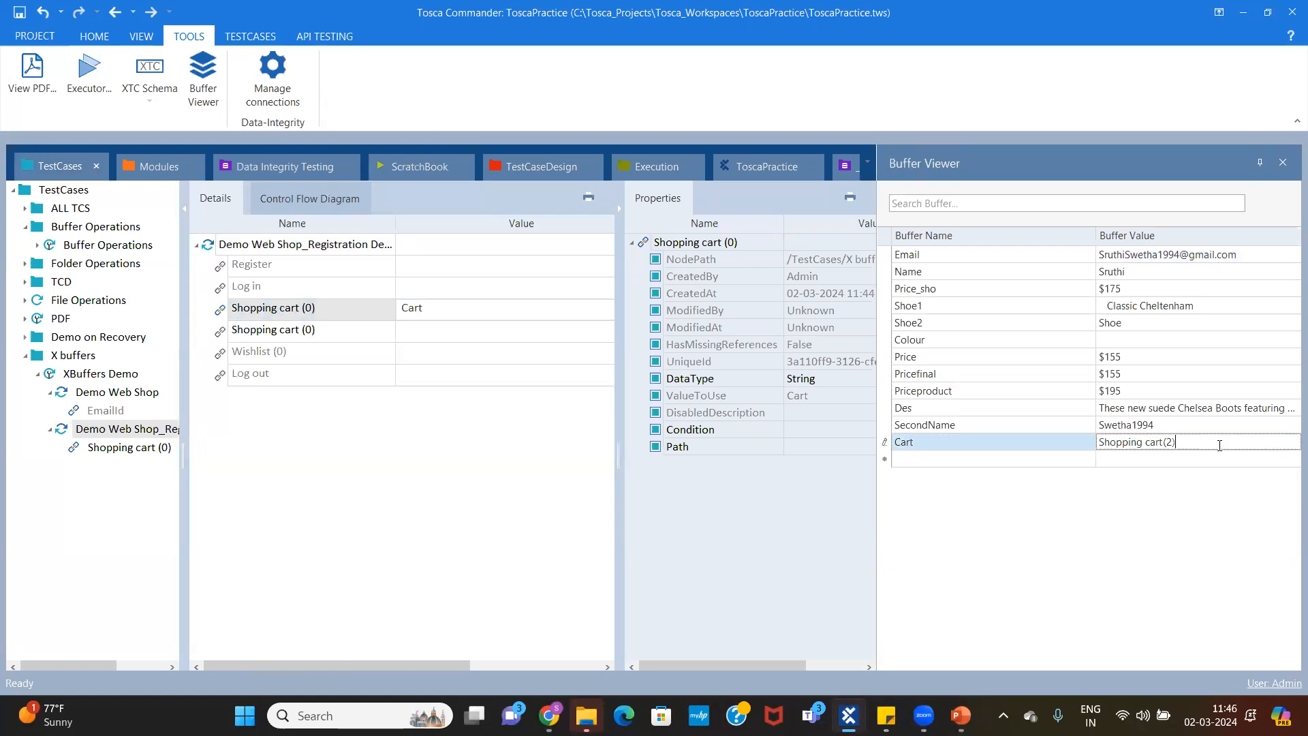
{"action": "double_click", "coordinate": [1170, 442]}
Compare the Shopping cart (0) test step value with the fixed text and the bracketed number in the Cart buffer
{"action": "left_click", "coordinate": [475, 313]}
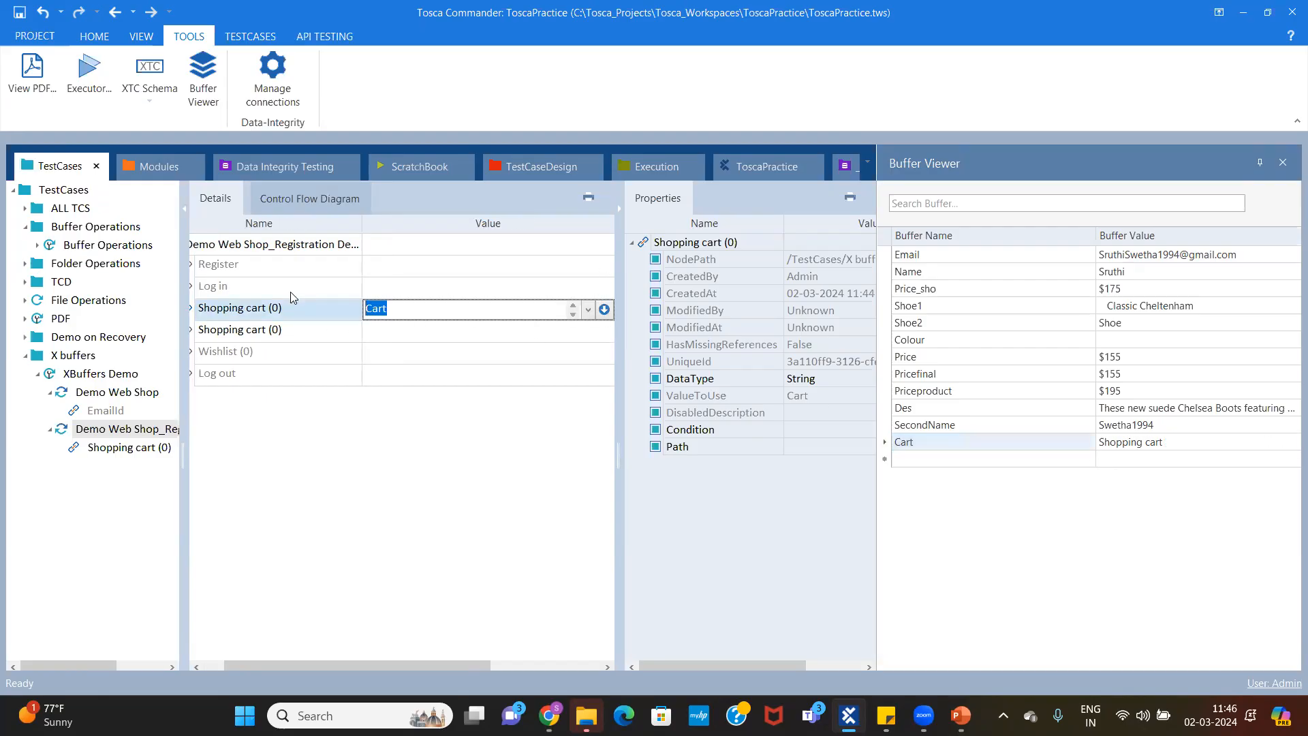
{"action": "left_click", "coordinate": [271, 314]}
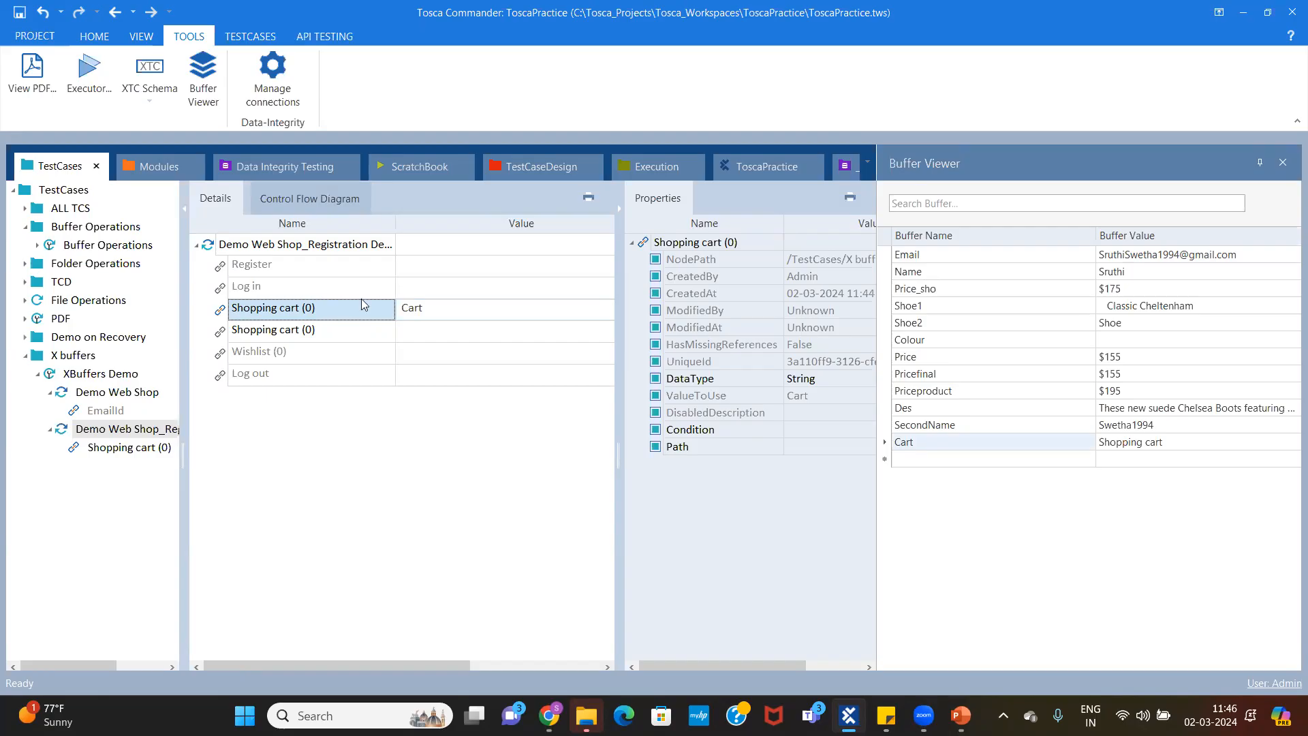
{"action": "left_click", "coordinate": [1167, 444]}
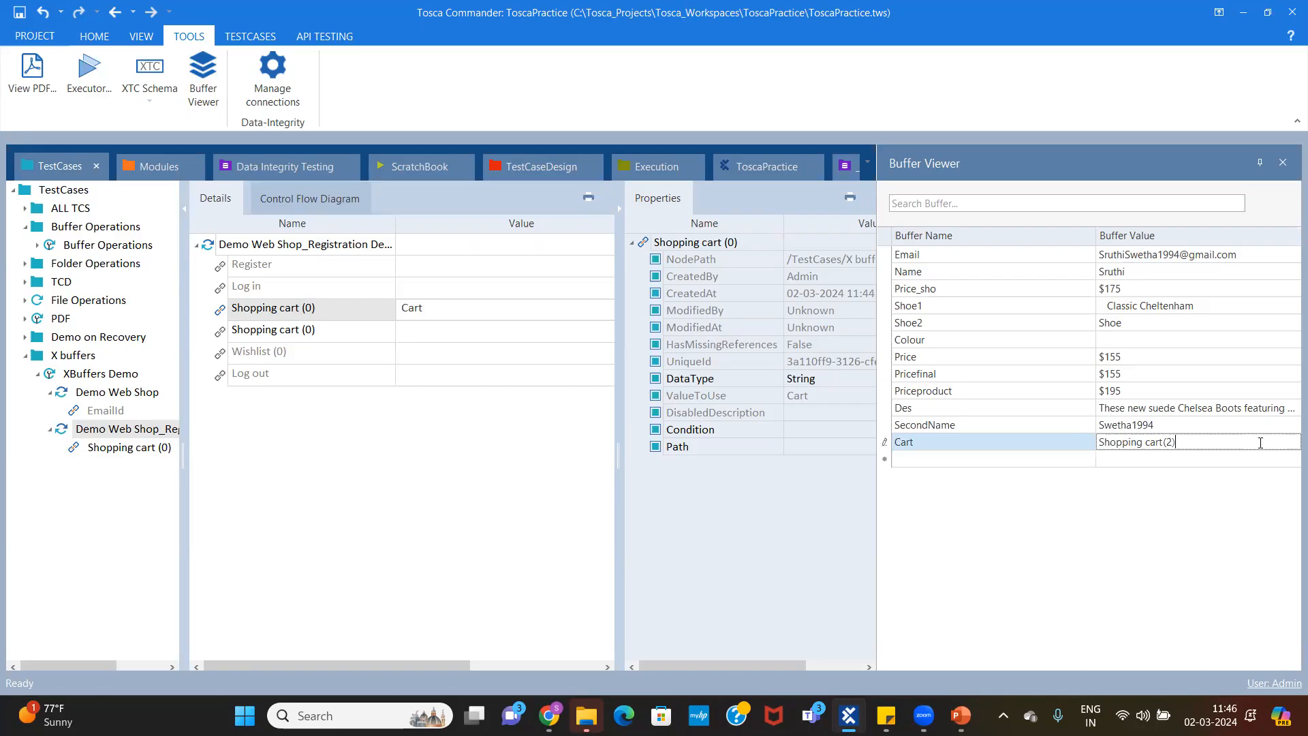
{"action": "left_click_drag", "start_coordinate": [1162, 444], "coordinate": [1098, 444]}
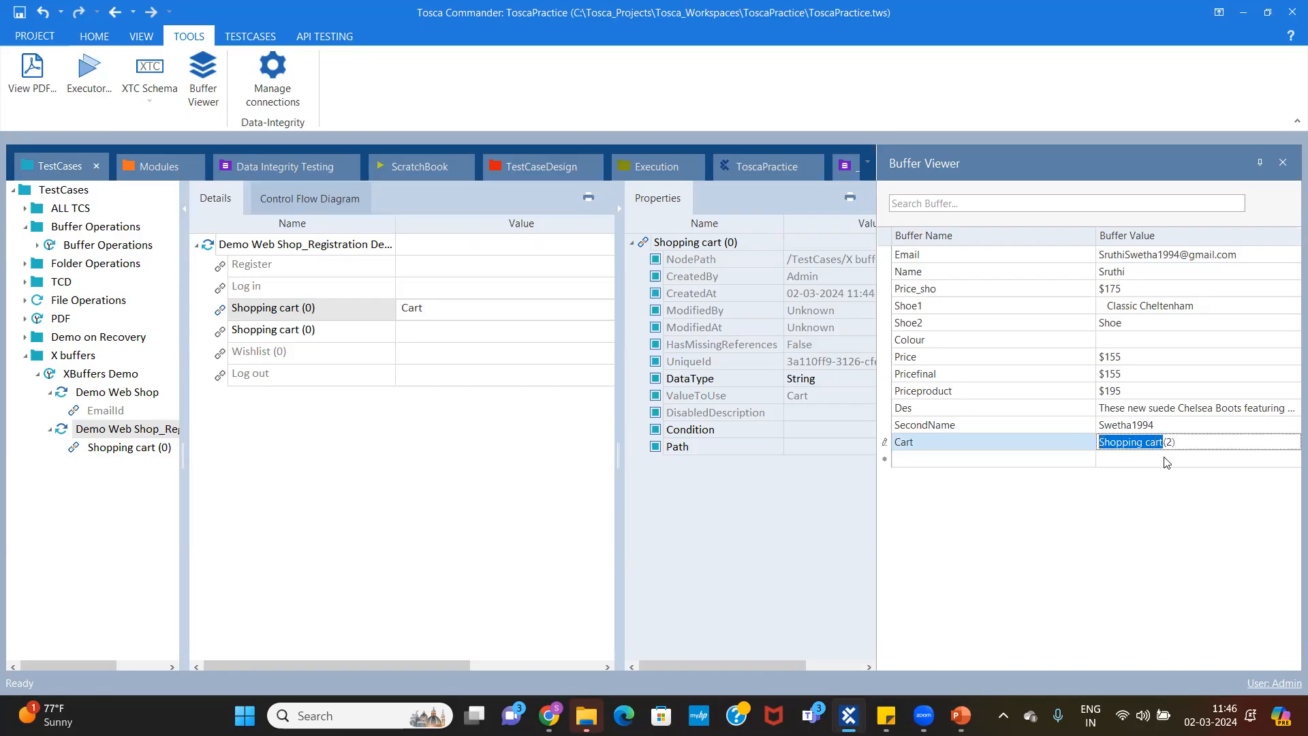
{"action": "left_click_drag", "start_coordinate": [1176, 443], "coordinate": [1167, 442]}
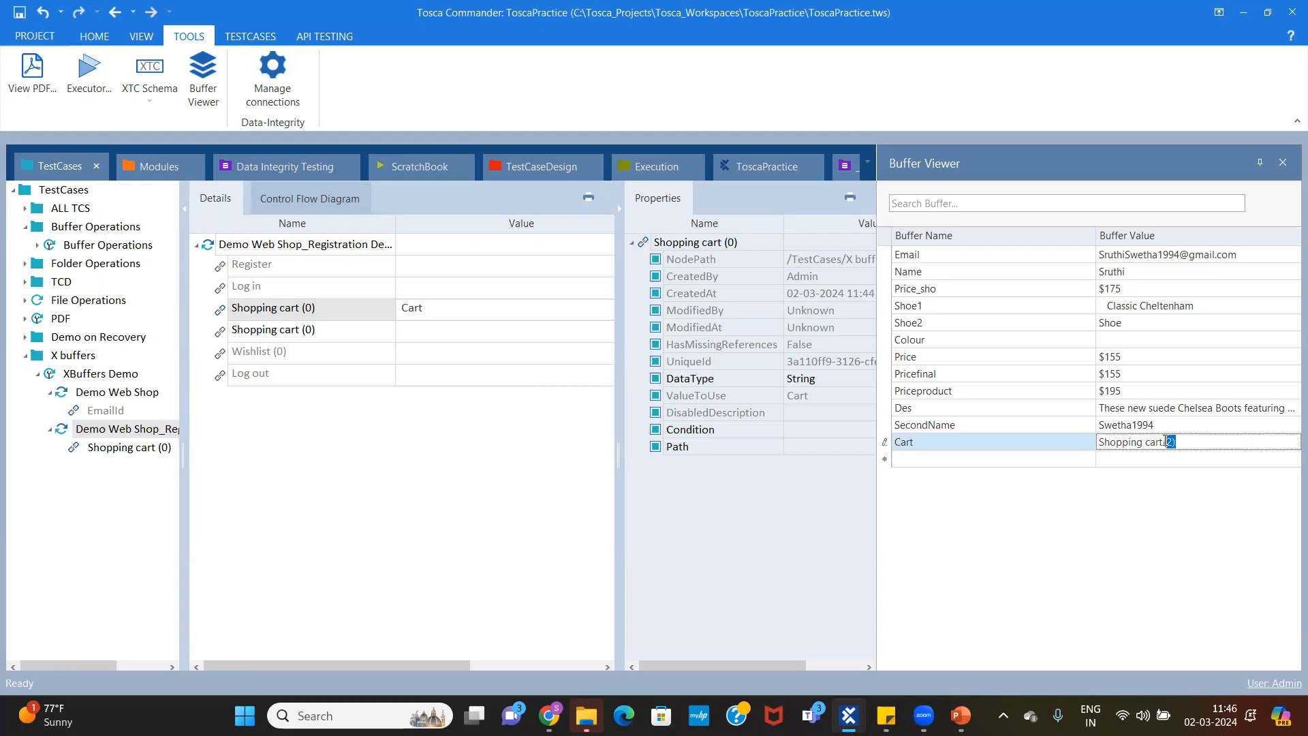
{"action": "left_click", "coordinate": [1174, 440]}
Delete the buffered Shopping cart (0) value from the registration test step, with its ActionMode column in view
{"action": "left_click_drag", "start_coordinate": [618, 295], "coordinate": [770, 294]}
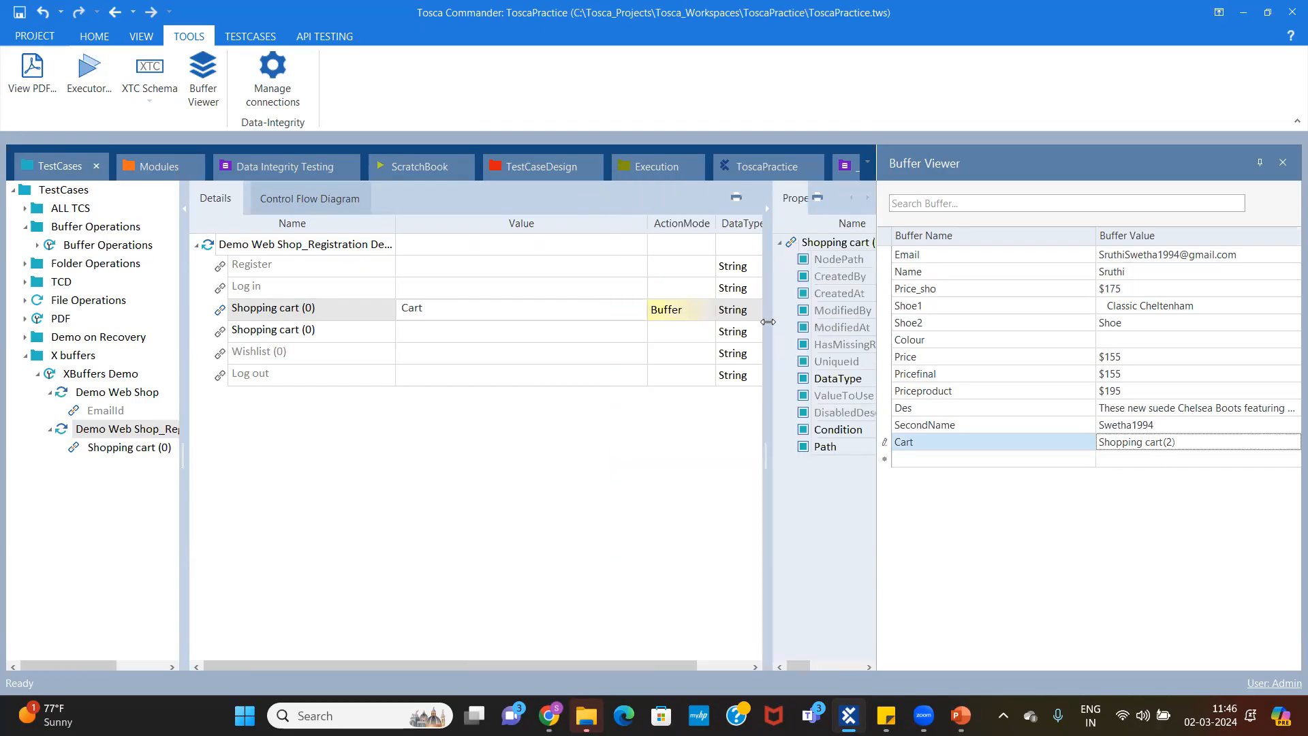
{"action": "left_click", "coordinate": [300, 333]}
{"action": "left_click", "coordinate": [335, 312]}
{"action": "key", "text": "Delete"}
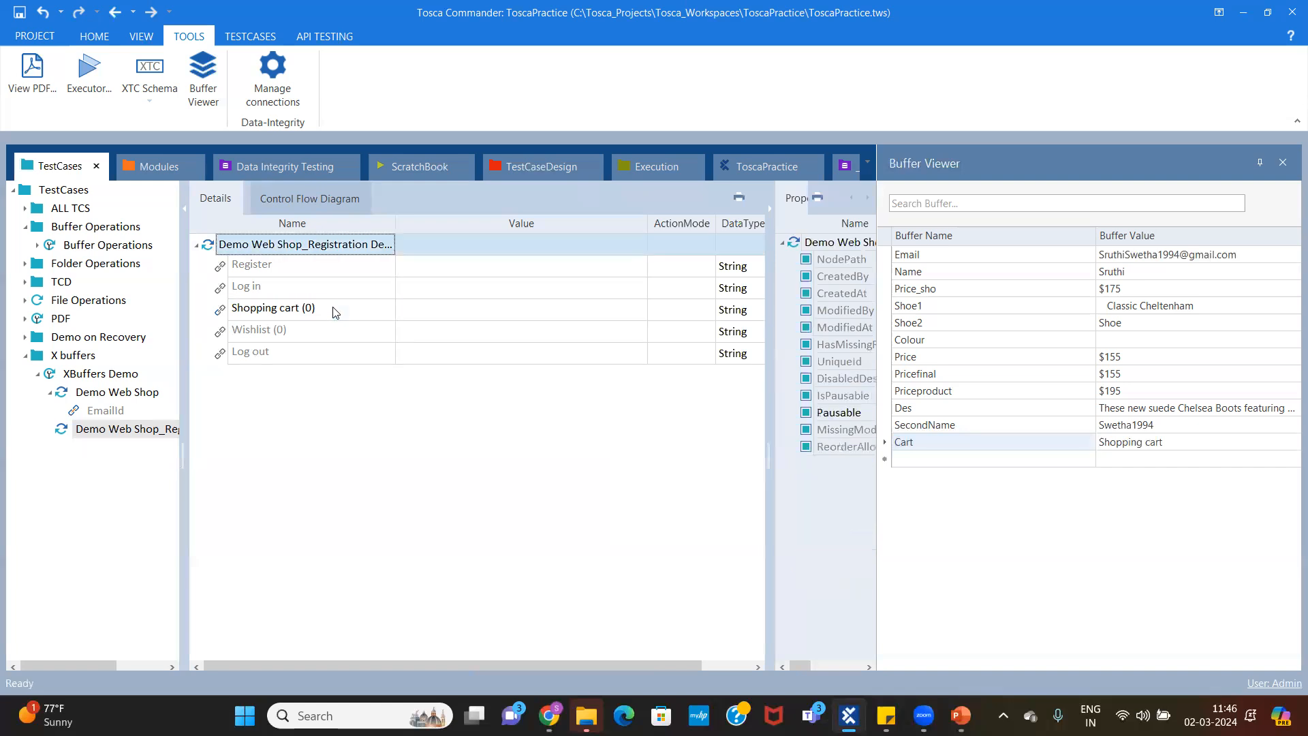
Copy the attribute name Shopping cart (0) into that attribute's value in the registration test step
{"action": "left_click", "coordinate": [460, 313]}
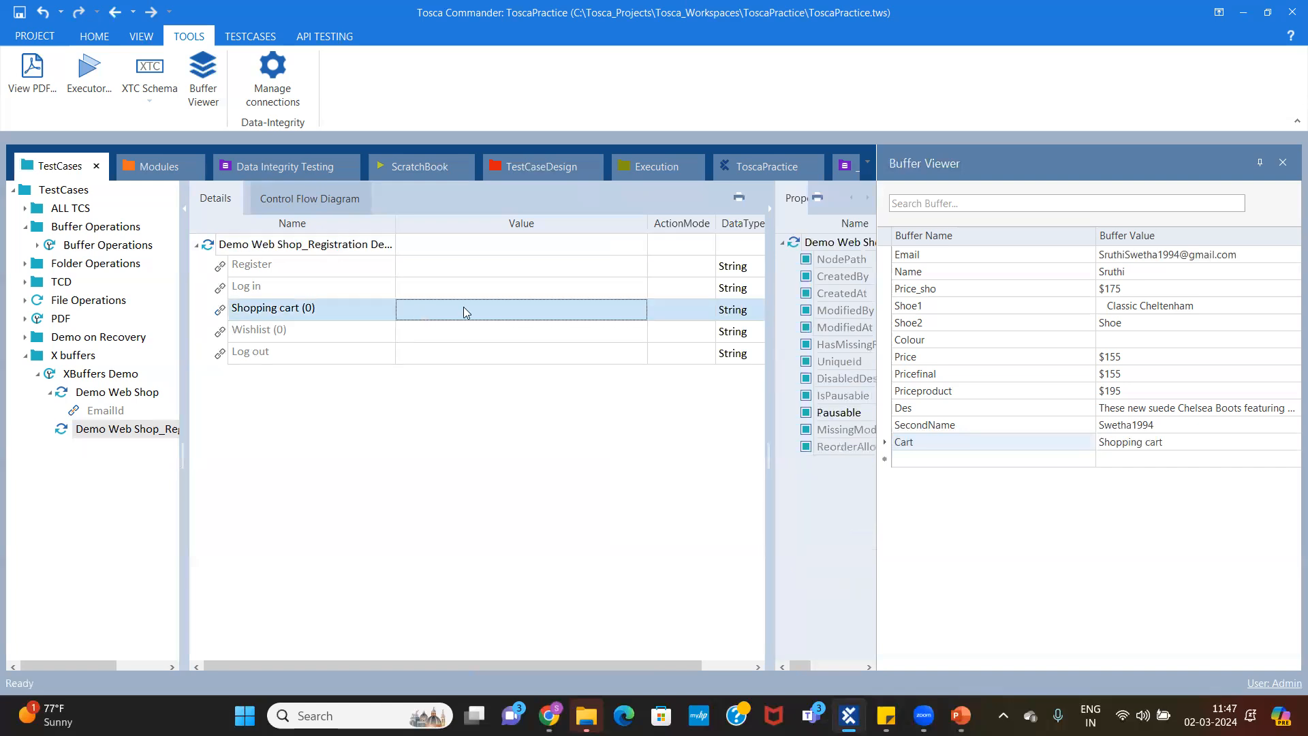
{"action": "left_click", "coordinate": [547, 310]}
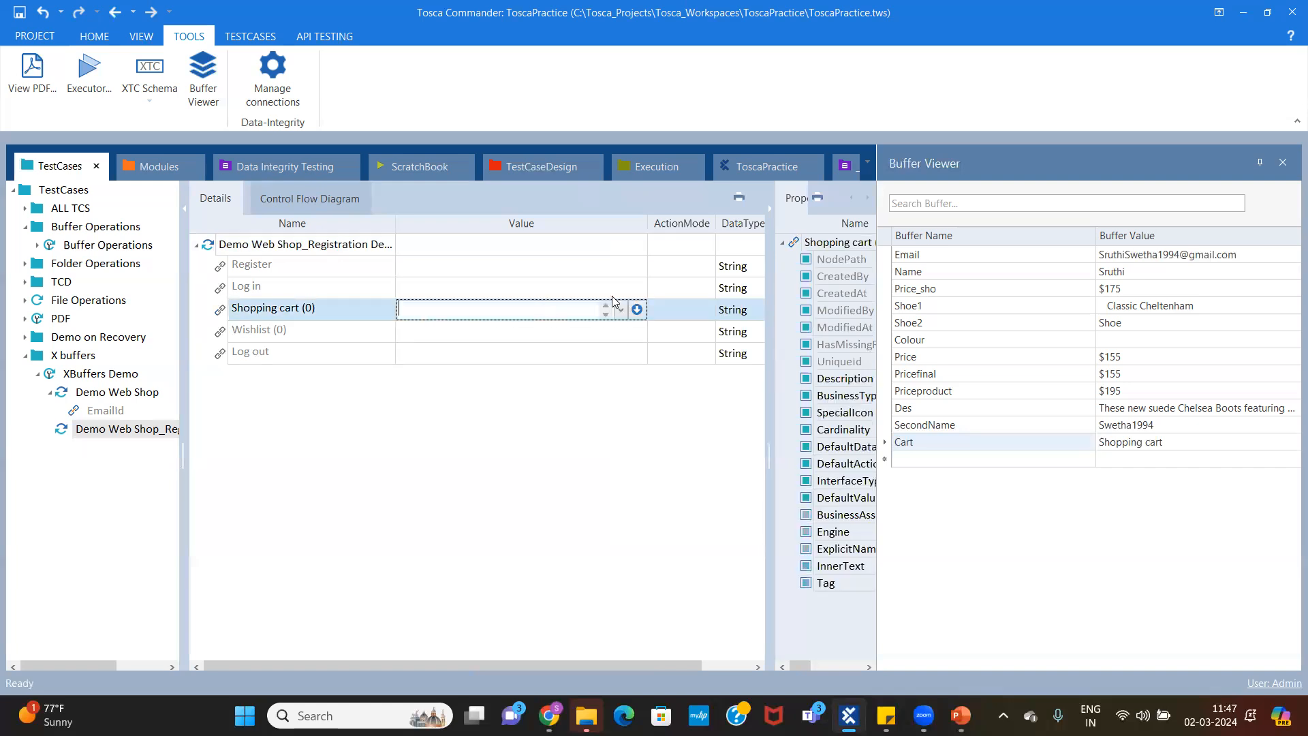
{"action": "left_click", "coordinate": [333, 307]}
{"action": "left_click_drag", "start_coordinate": [334, 307], "coordinate": [230, 308]}
{"action": "key", "text": "ctrl+c"}
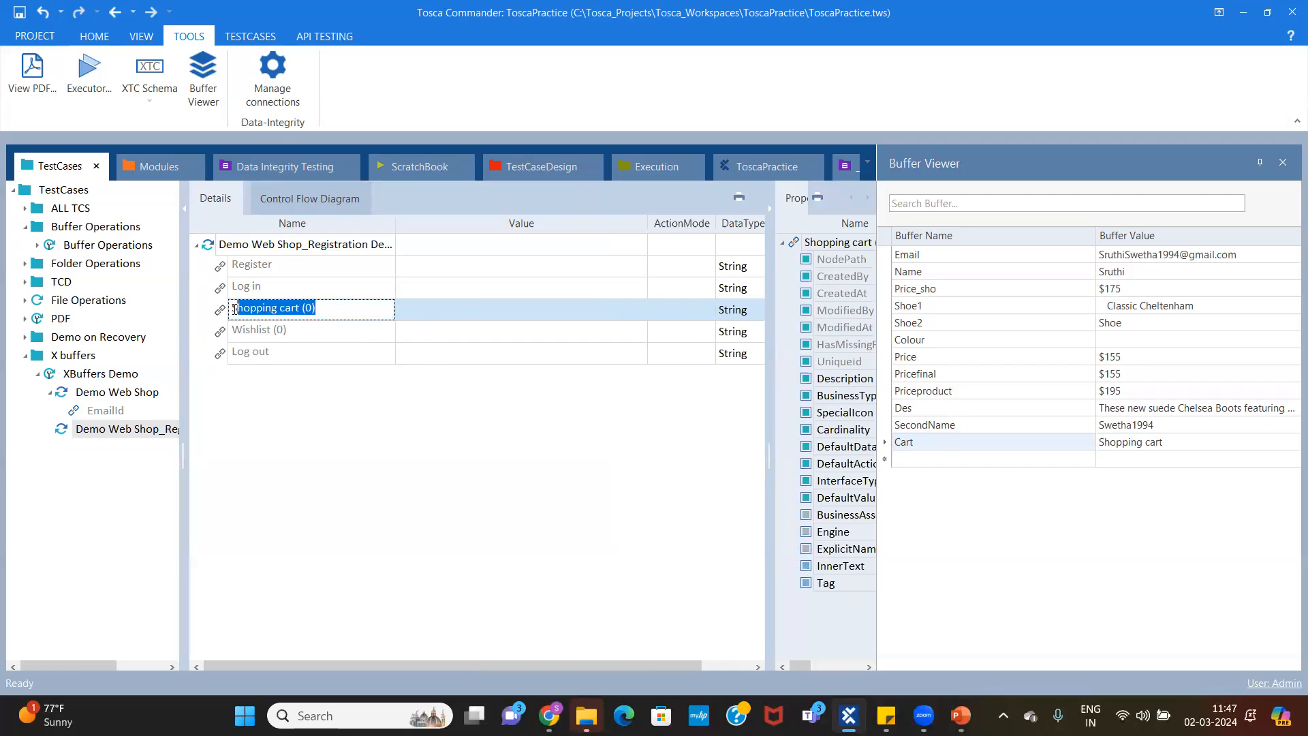
{"action": "left_click", "coordinate": [420, 313]}
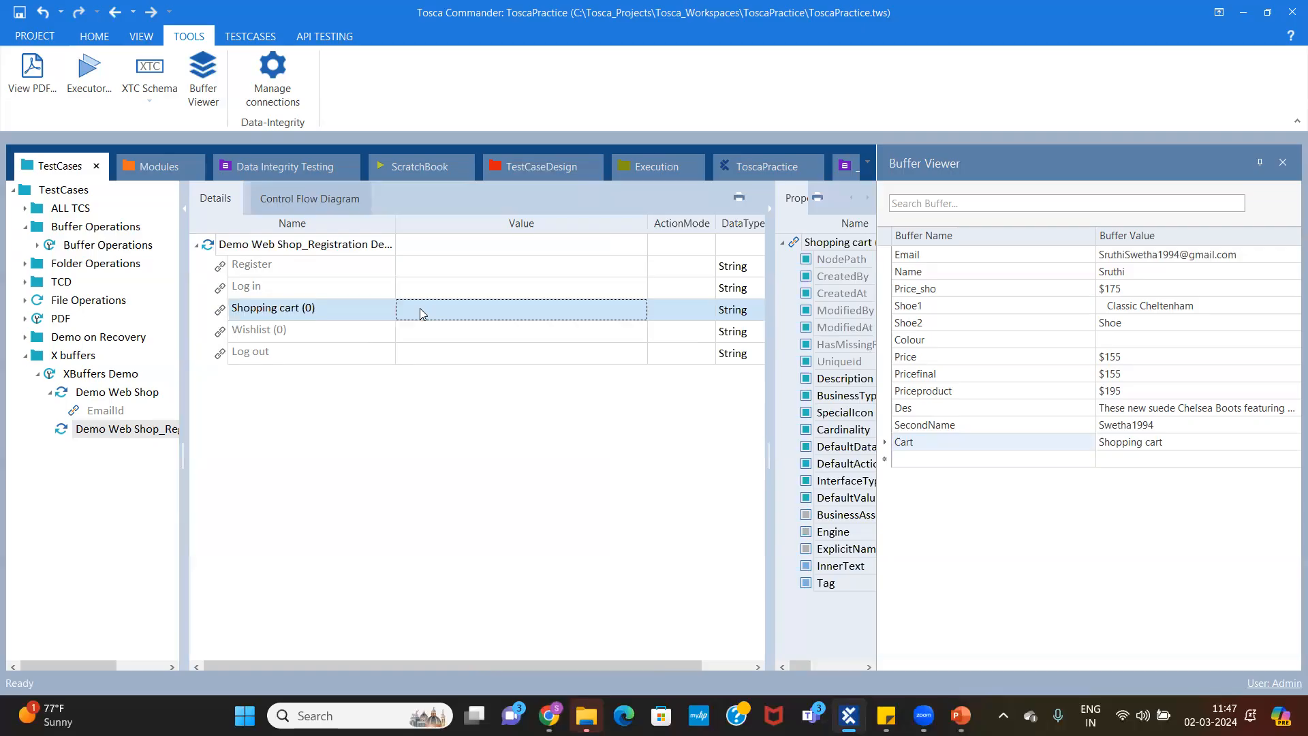
{"action": "left_click", "coordinate": [420, 311]}
{"action": "key", "text": "ctrl+v"}
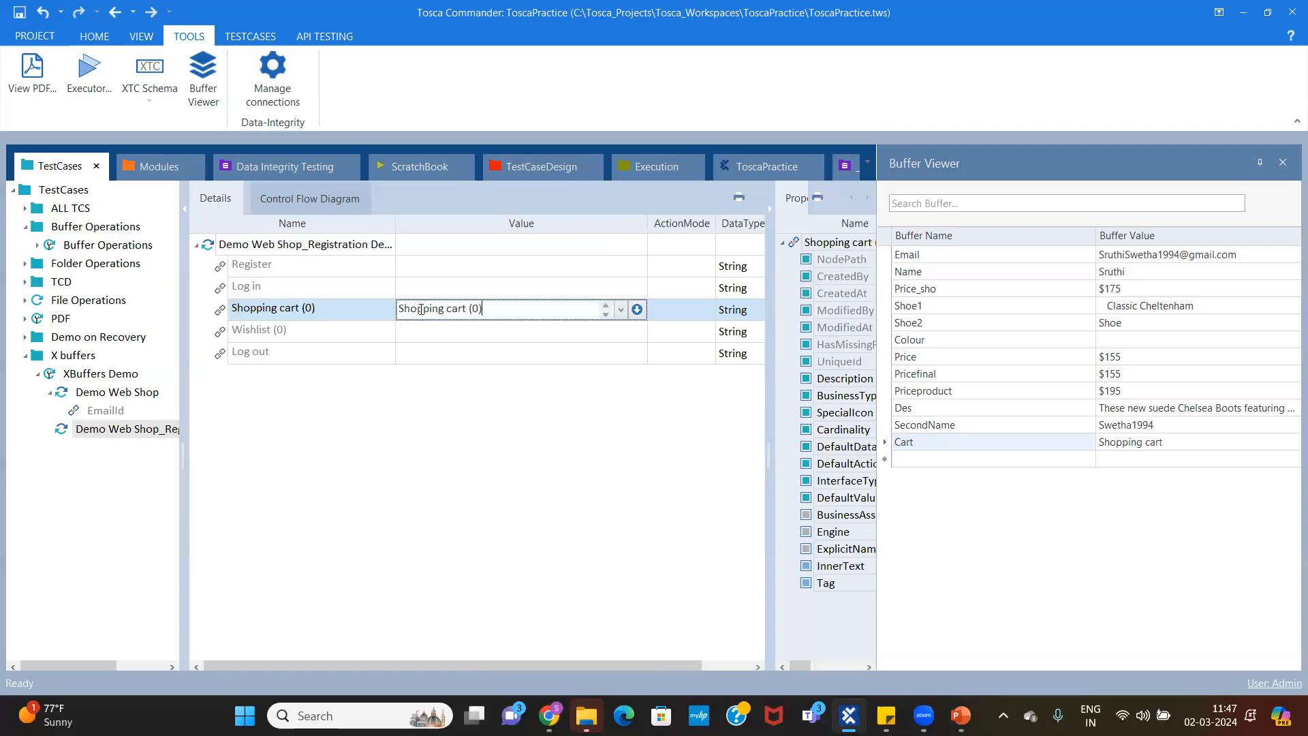
Replace the 0 inside the parentheses of the Shopping cart (0) value with the expression {XB[Number]}
{"action": "left_click", "coordinate": [478, 309]}
{"action": "key", "text": "BackSpace"}
{"action": "type", "text": "{"}
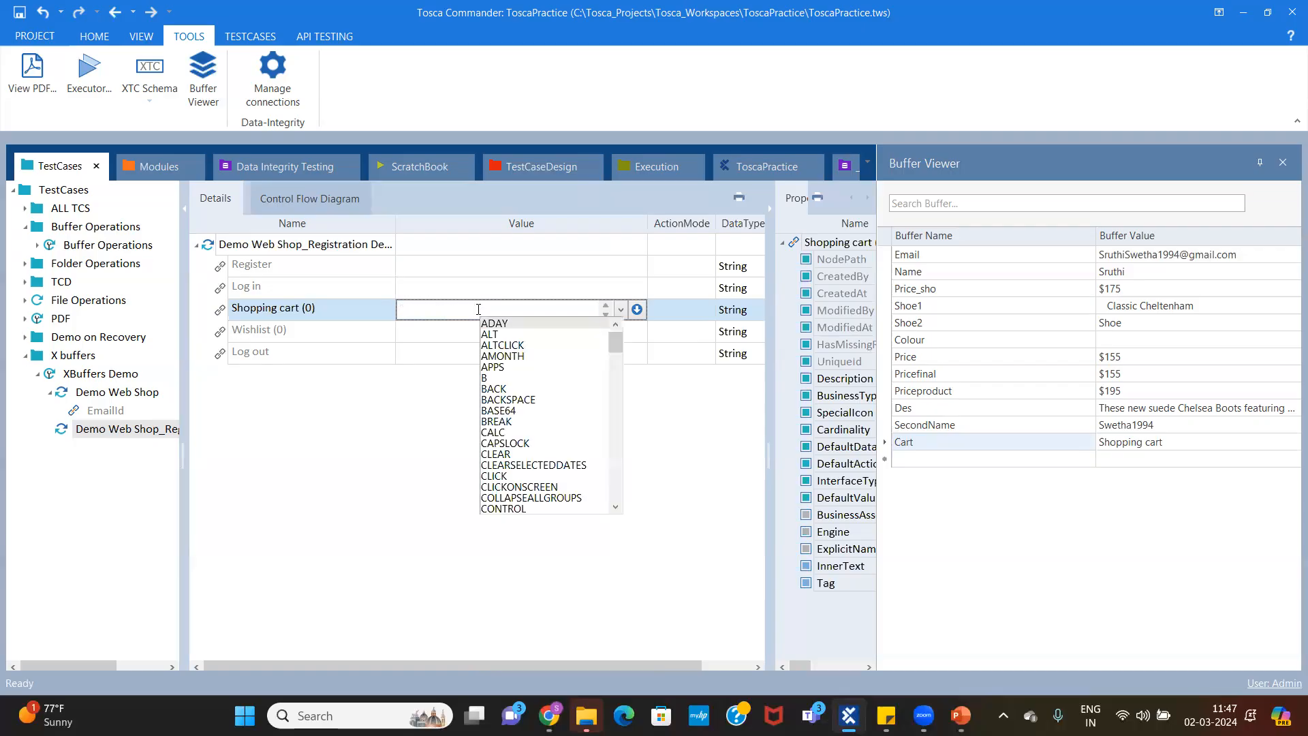
{"action": "type", "text": "B["}
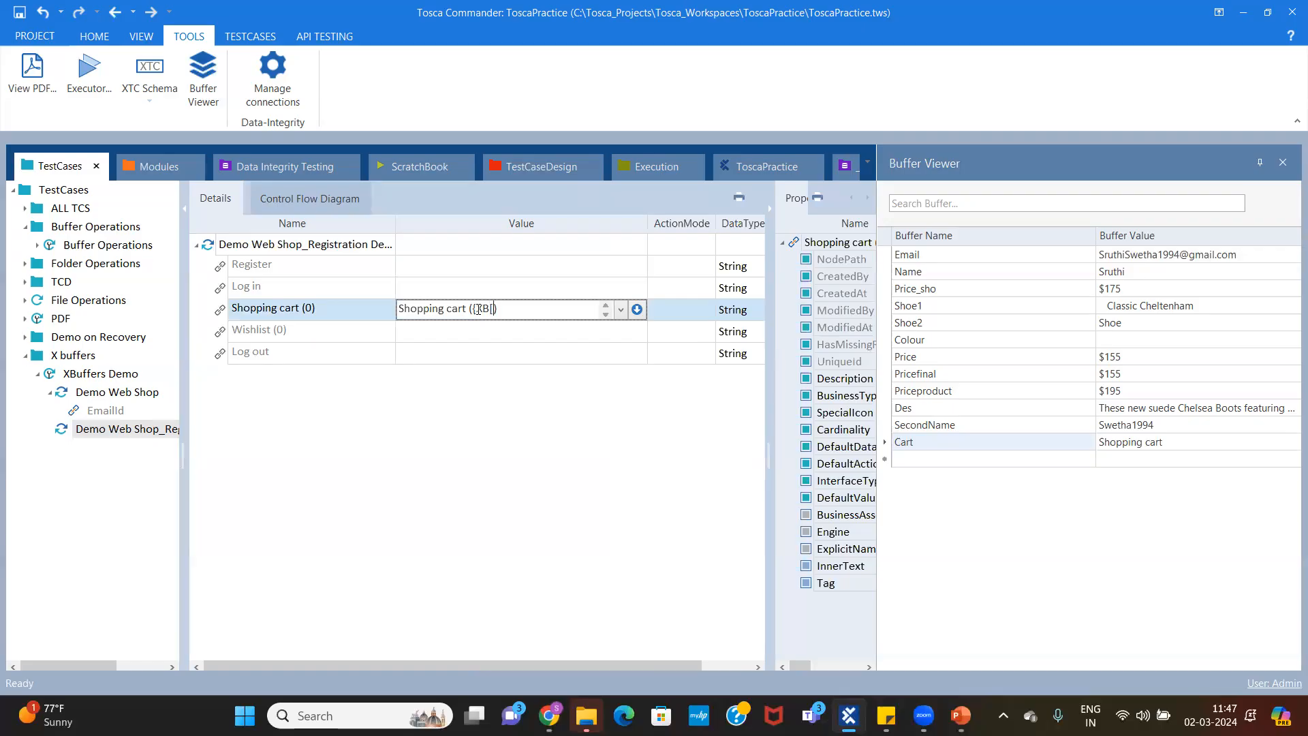
{"action": "type", "text": "Number"}
{"action": "type", "text": "]}"}
{"action": "key", "text": "Return"}
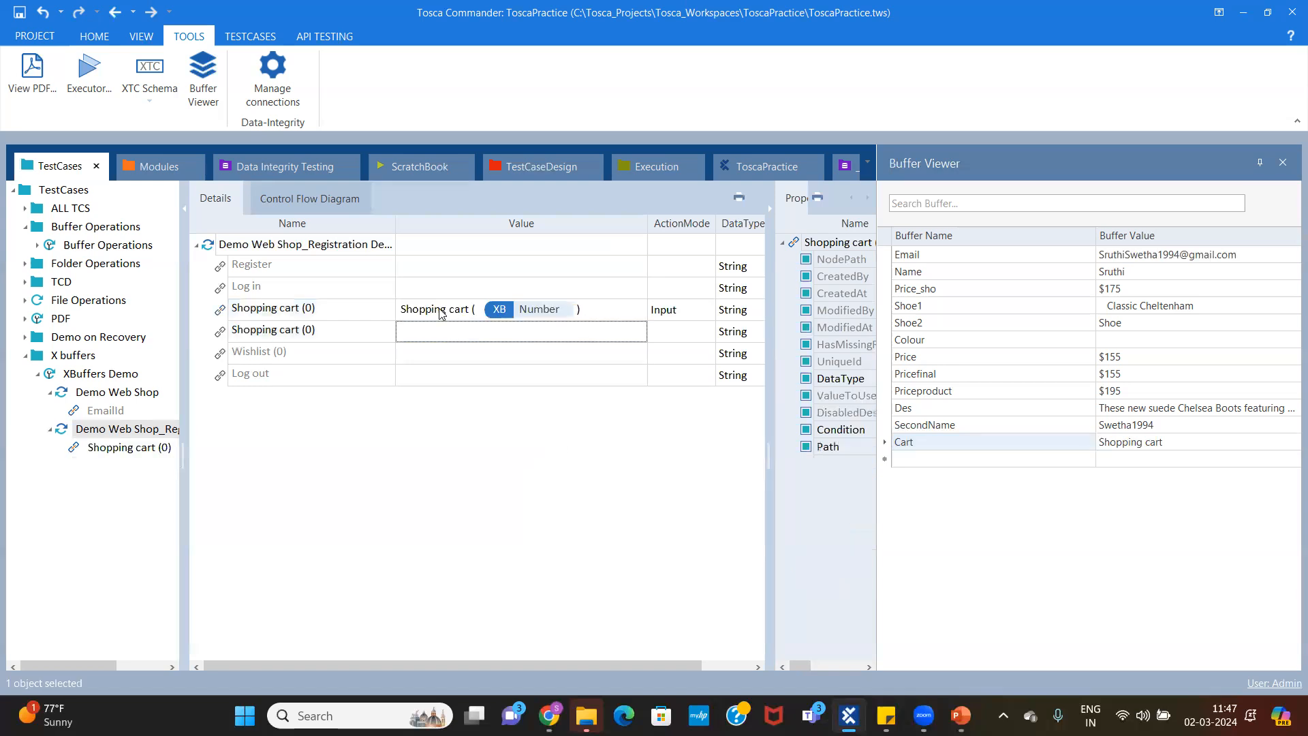
Compare the Shopping cart value containing the XB Number expression with the full text stored in the Cart buffer
{"action": "left_click", "coordinate": [443, 313]}
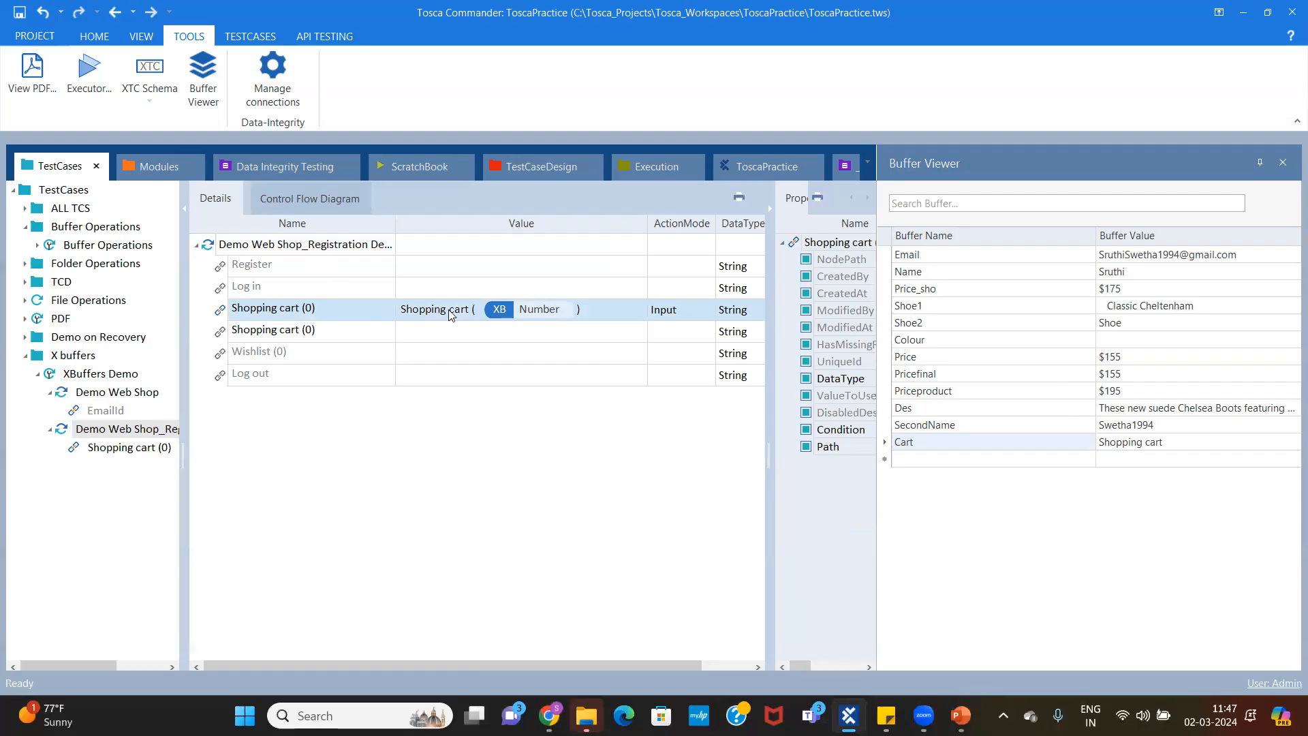
{"action": "left_click", "coordinate": [936, 439]}
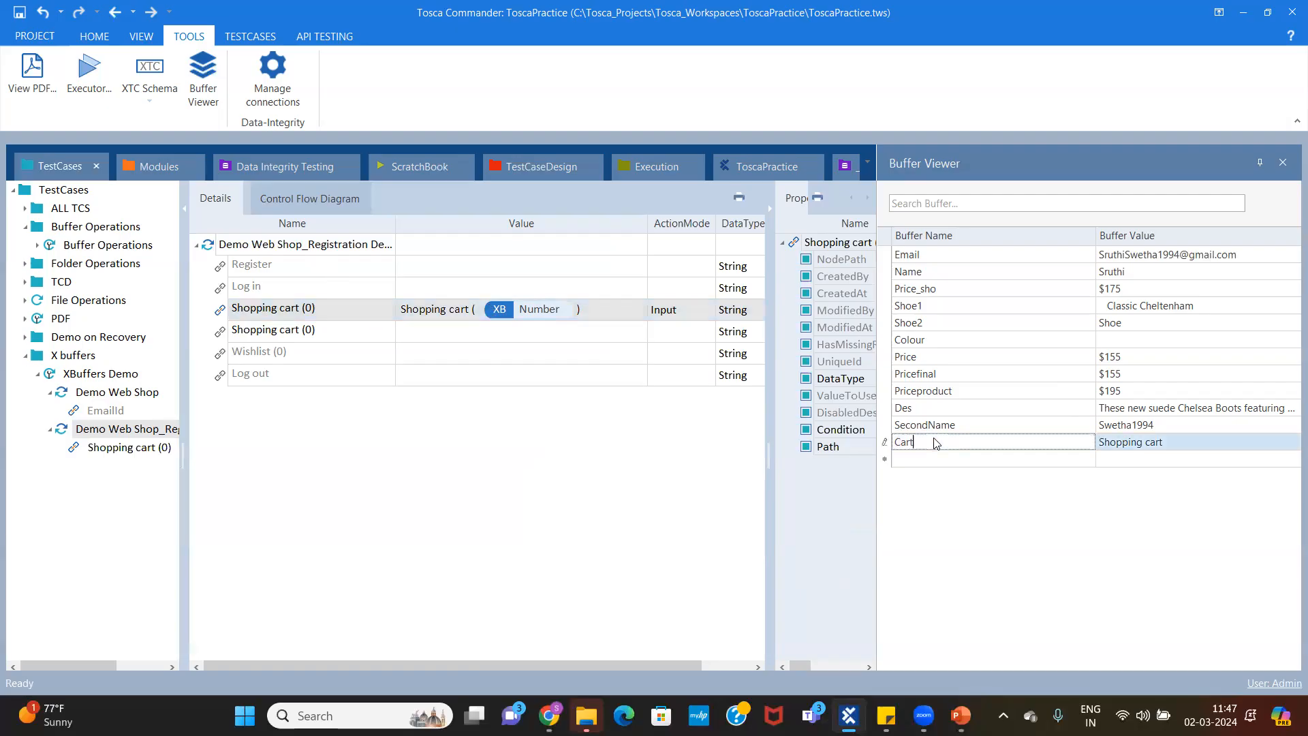
{"action": "left_click", "coordinate": [1159, 441]}
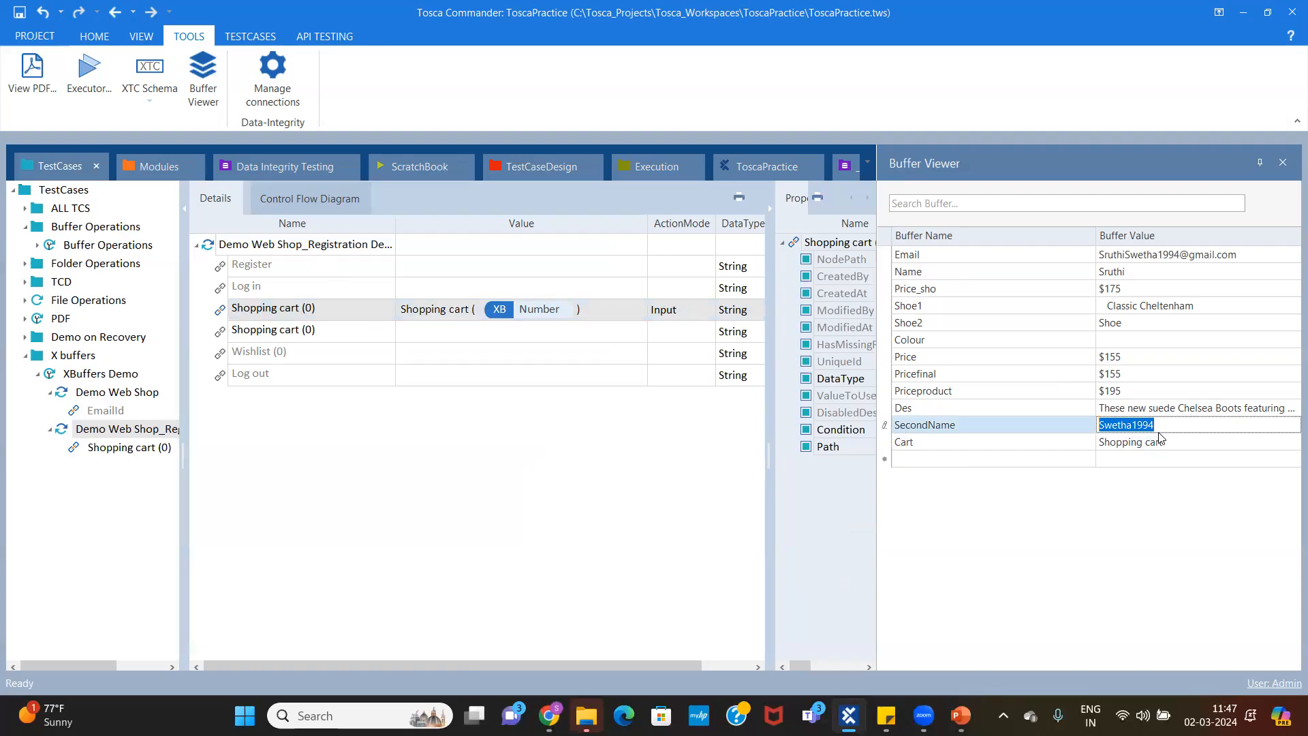
{"action": "type", "text": "(2"}
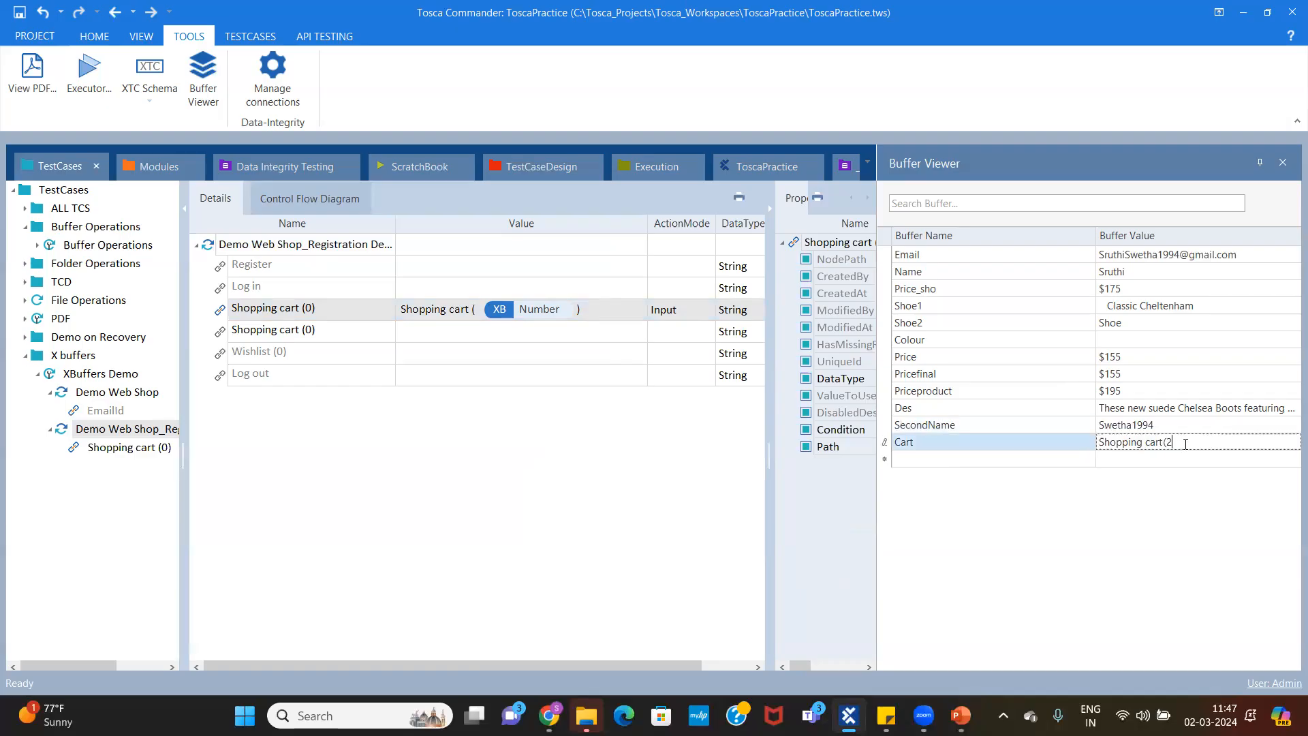
{"action": "left_click", "coordinate": [606, 457]}
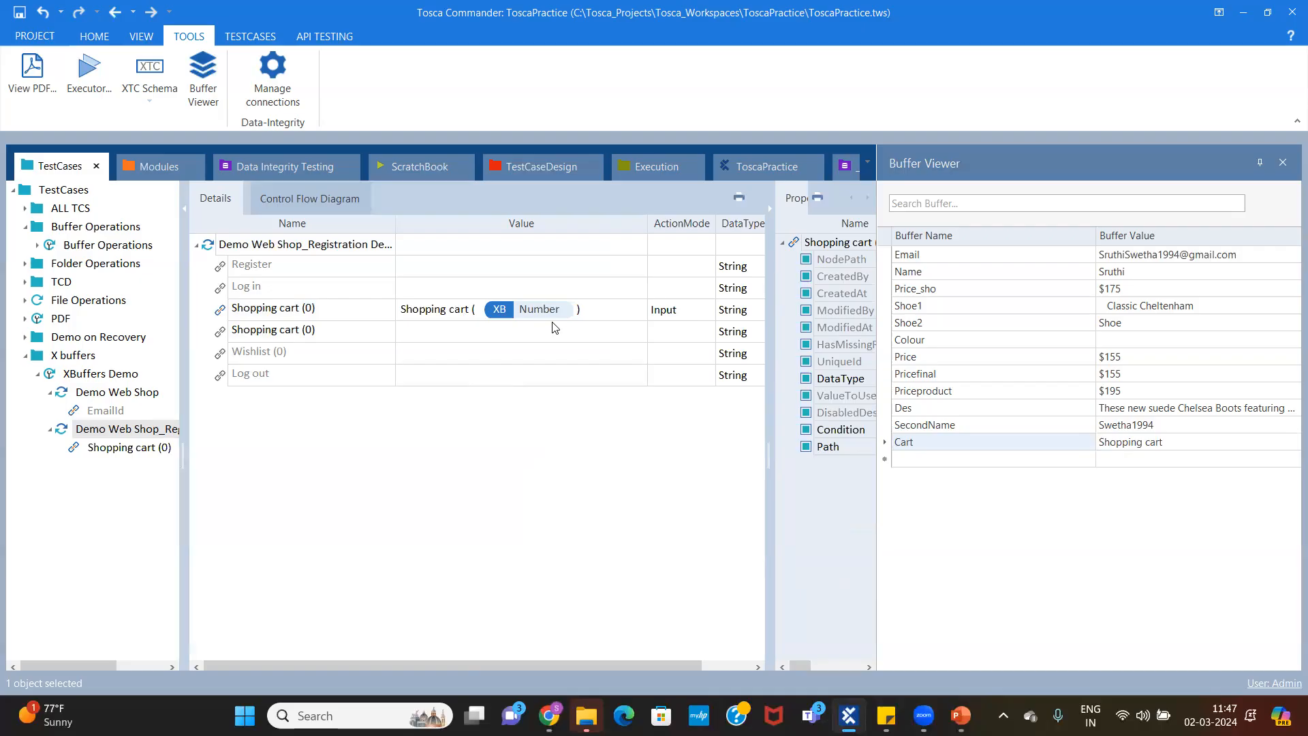
{"action": "left_click", "coordinate": [450, 310]}
{"action": "left_click", "coordinate": [495, 335]}
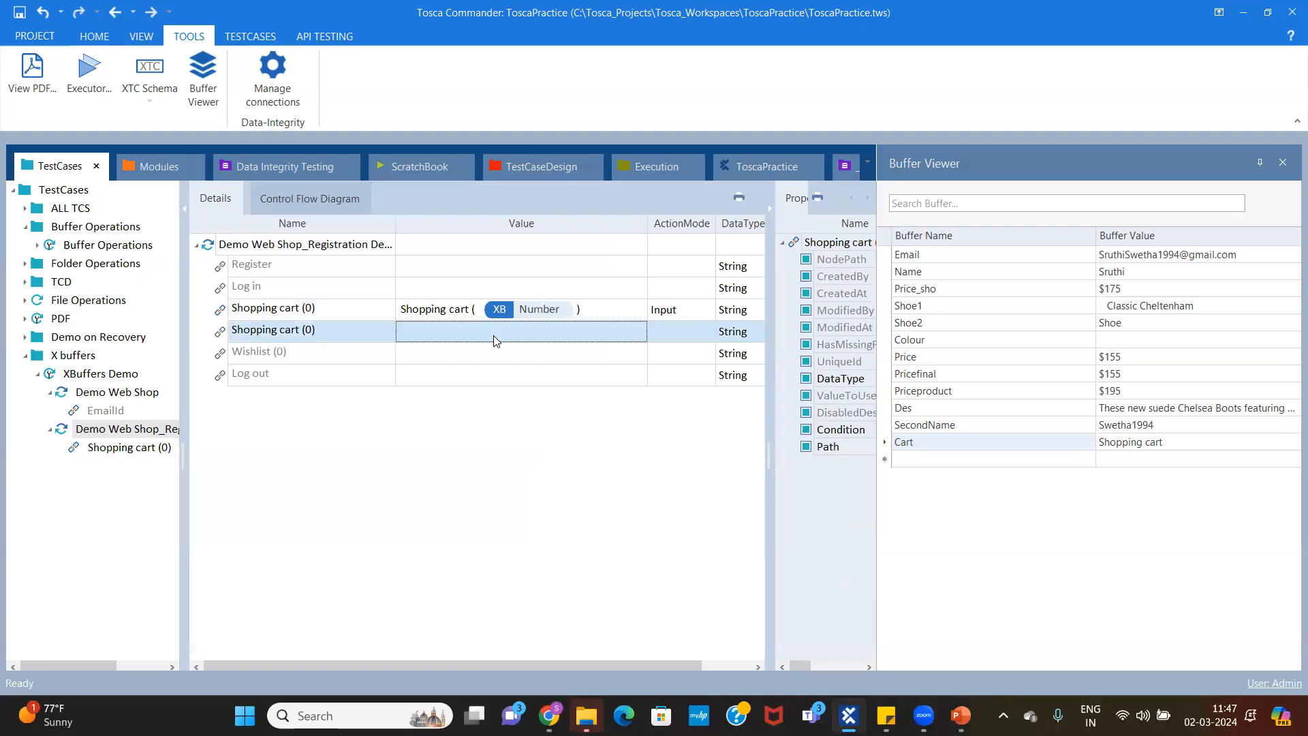
Set the ActionMode of the Shopping cart value with the XB expression to Verify and run the registration test step in ScratchBook
{"action": "left_click", "coordinate": [690, 310]}
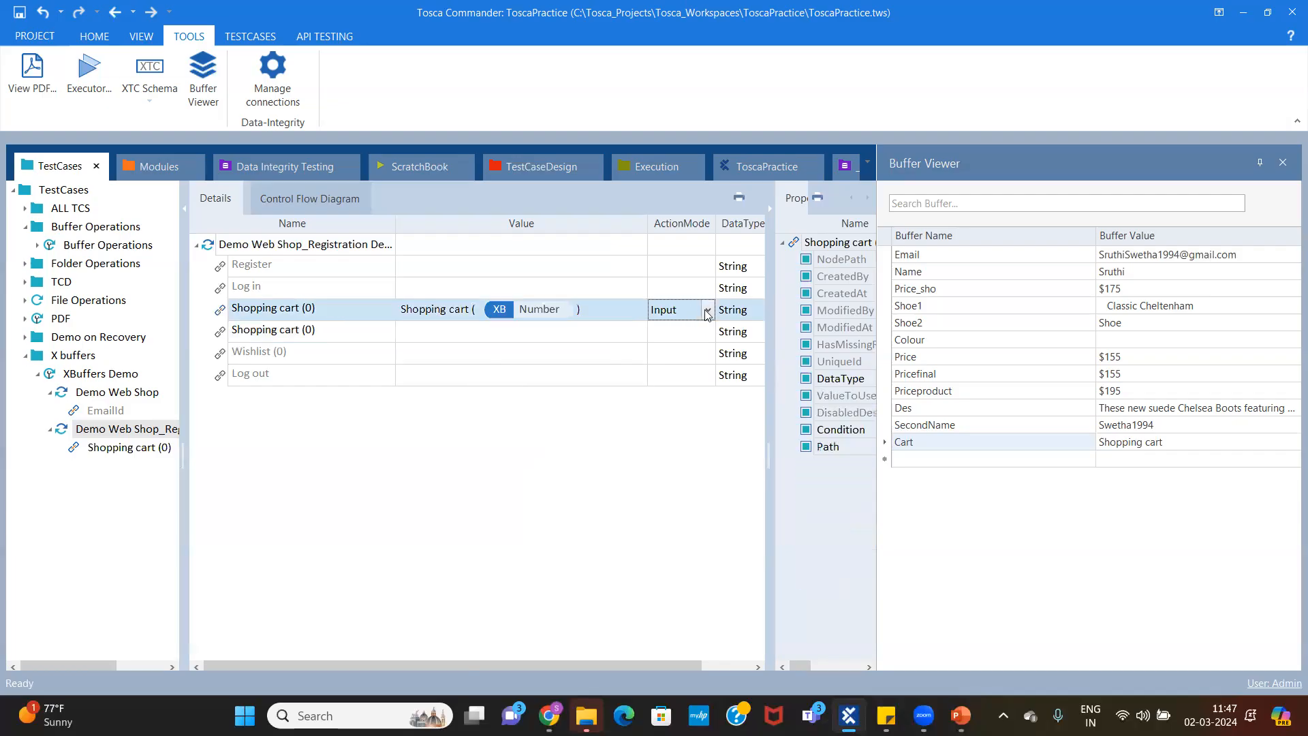
{"action": "left_click", "coordinate": [709, 312]}
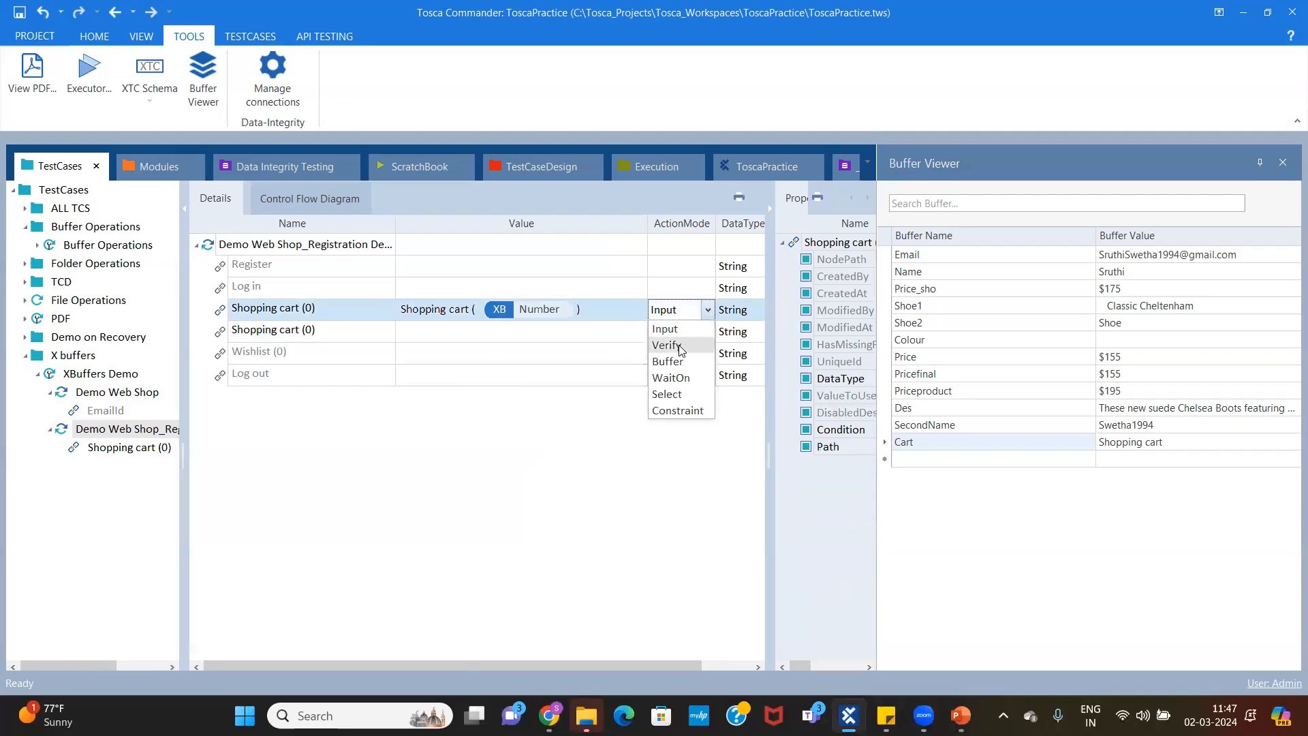
{"action": "left_click", "coordinate": [673, 345]}
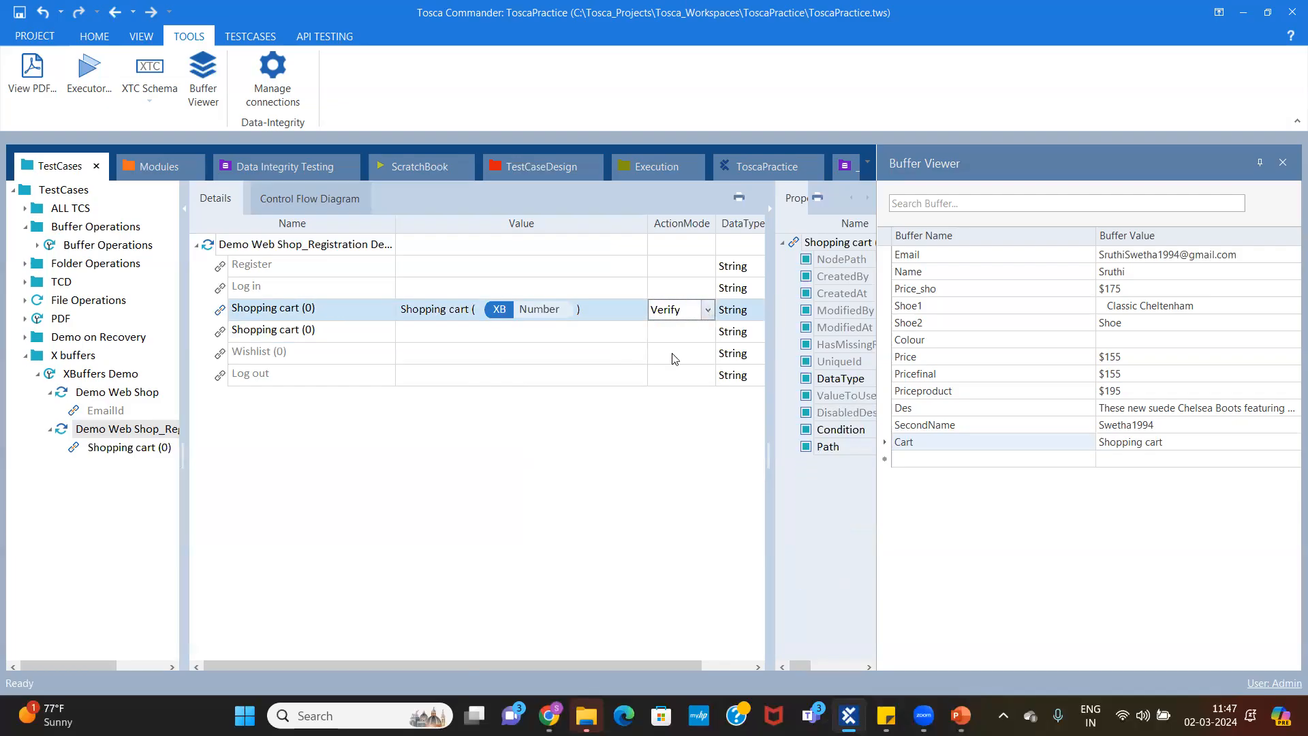
{"action": "left_click", "coordinate": [349, 244]}
{"action": "right_click", "coordinate": [350, 243]}
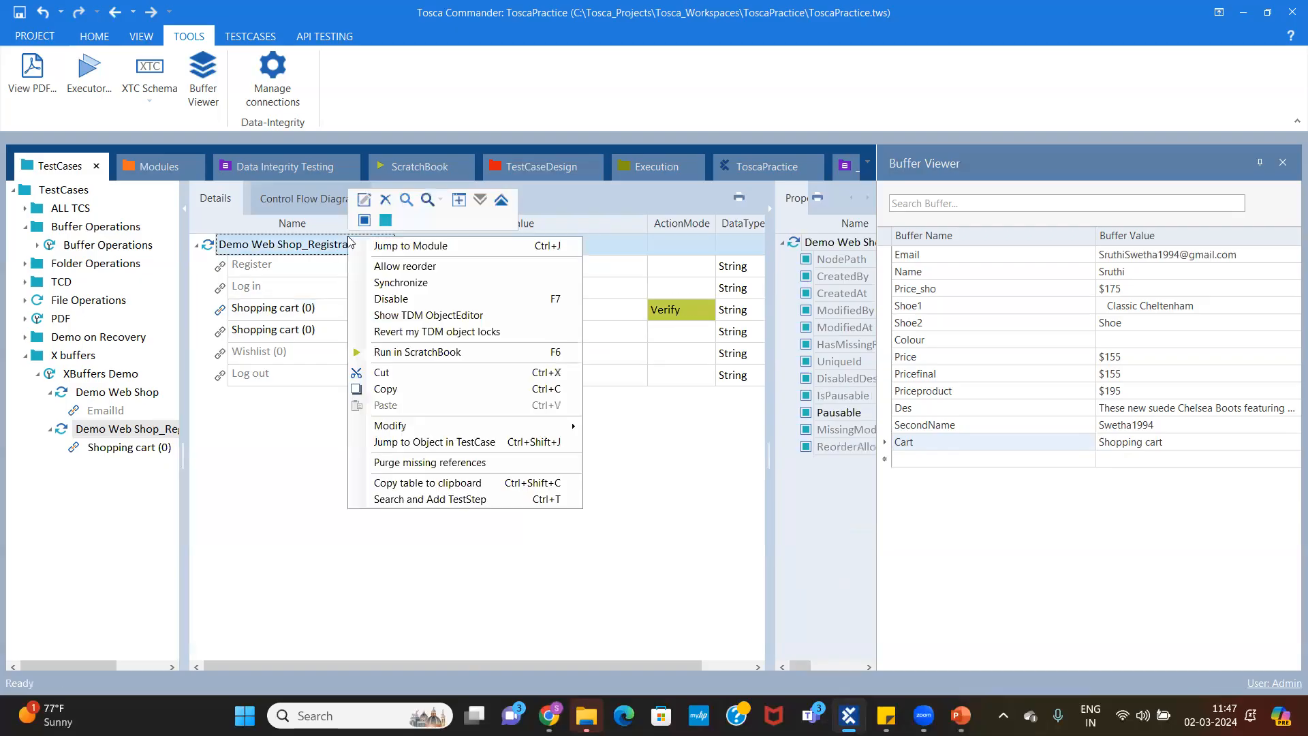
{"action": "left_click", "coordinate": [437, 351]}
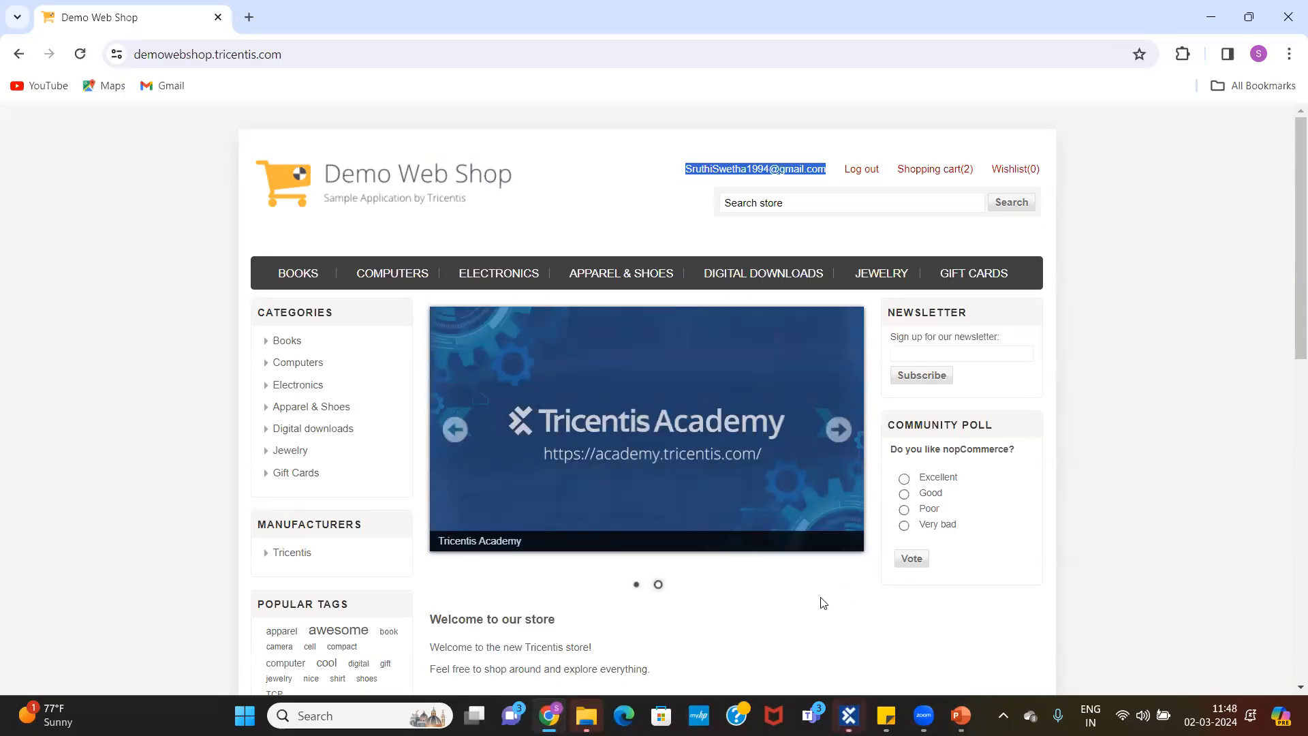
Return to Tosca Commander and examine the value captured in the Number buffer against the Cart buffer's text
{"action": "left_click", "coordinate": [849, 715]}
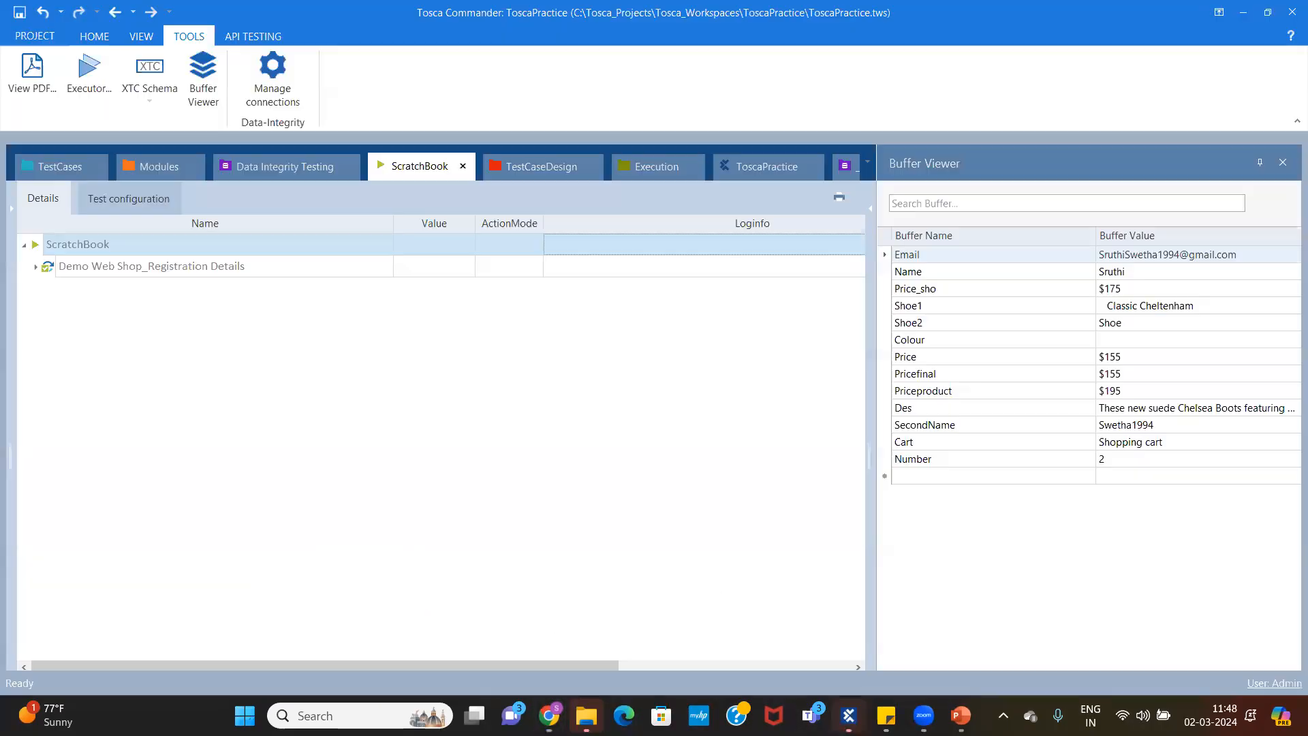
{"action": "left_click", "coordinate": [1123, 462]}
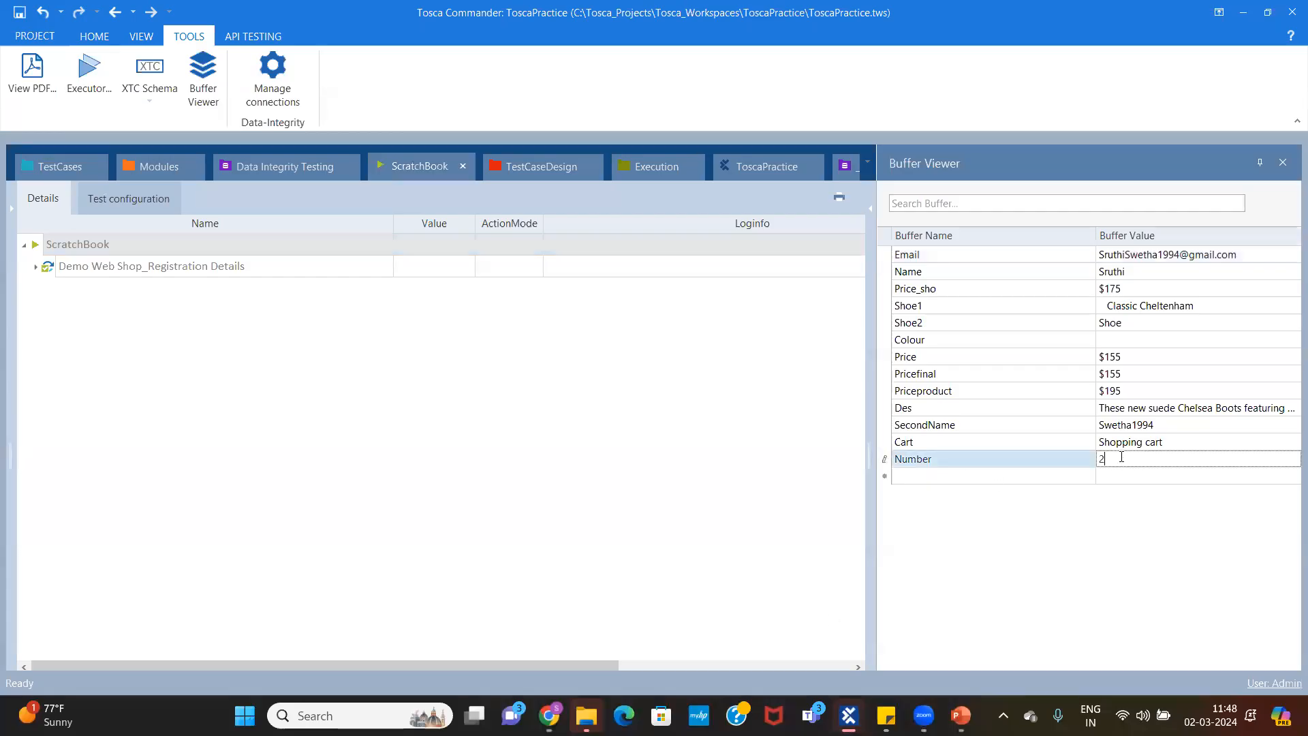
{"action": "left_click", "coordinate": [1121, 442]}
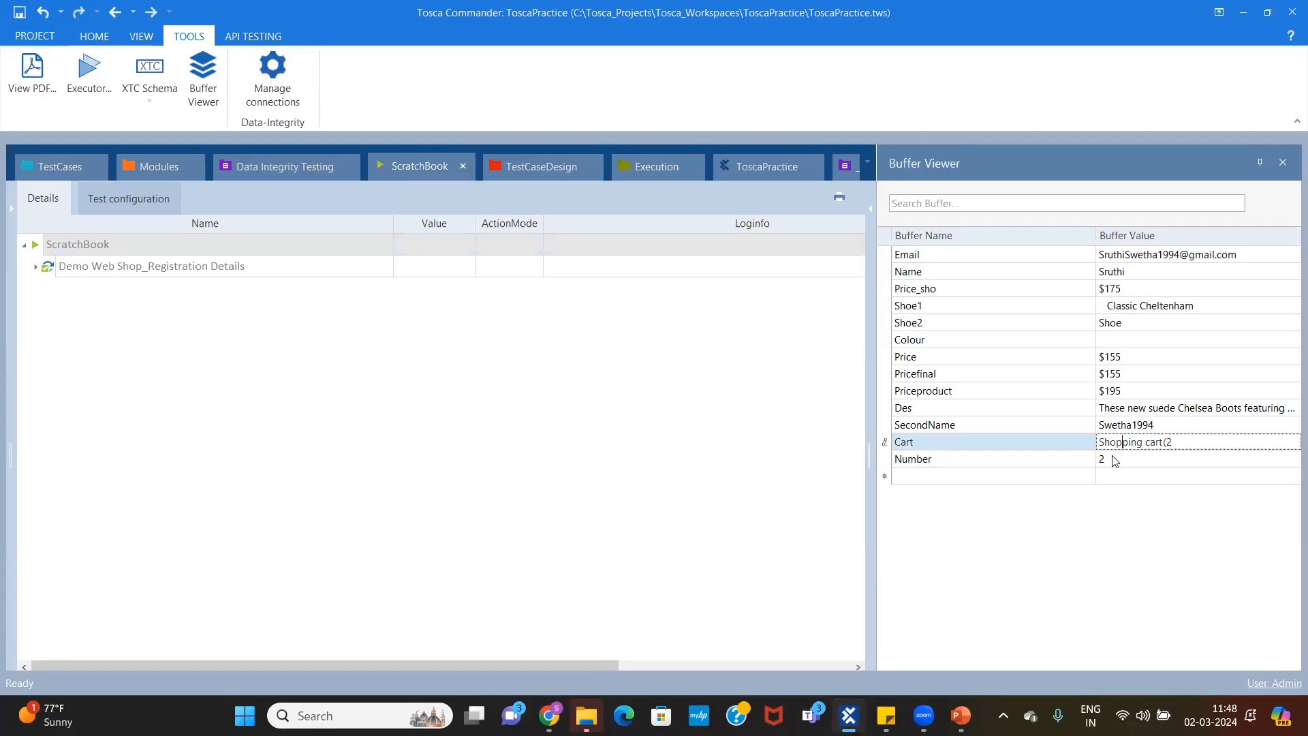
{"action": "left_click", "coordinate": [1114, 461]}
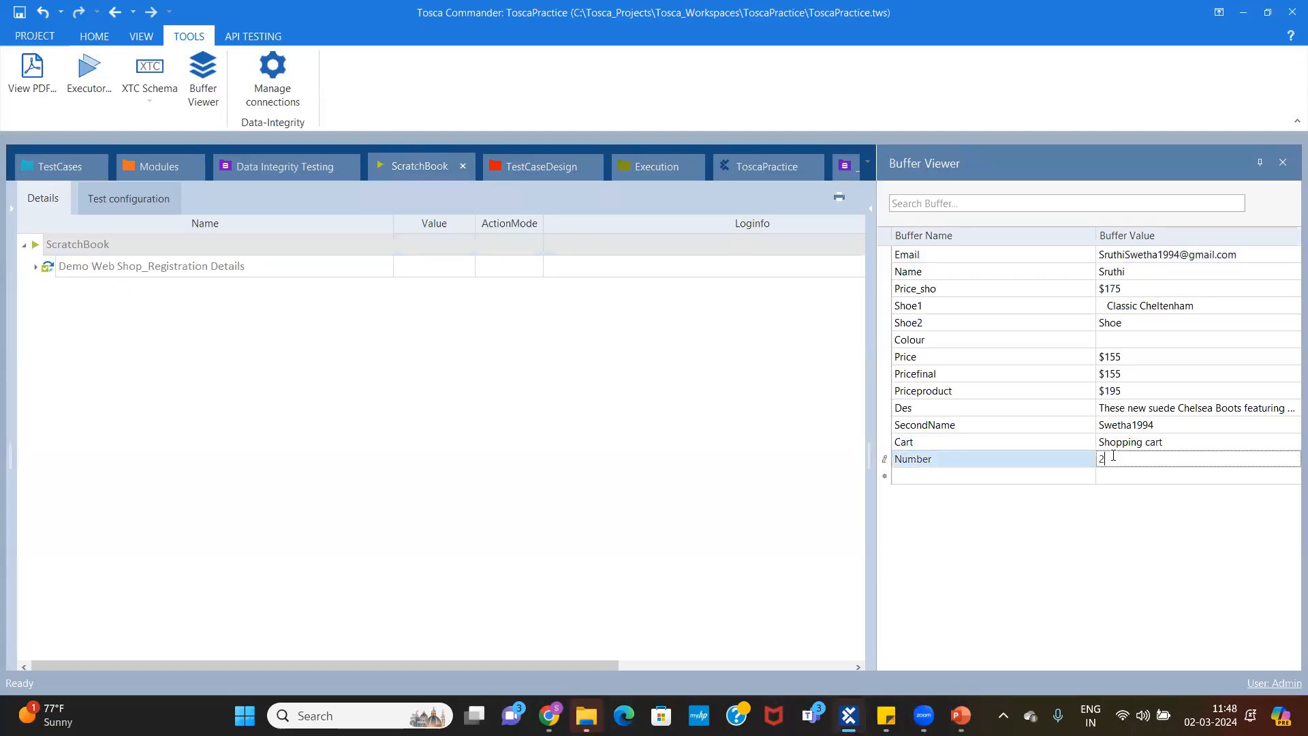
{"action": "double_click", "coordinate": [1102, 458]}
{"action": "left_click", "coordinate": [1116, 460]}
{"action": "left_click_drag", "start_coordinate": [1116, 459], "coordinate": [1084, 460]}
Review the XB expressions in the Demo Web Shop and registration test steps of the XBuffers Demo test case
{"action": "left_click", "coordinate": [60, 164]}
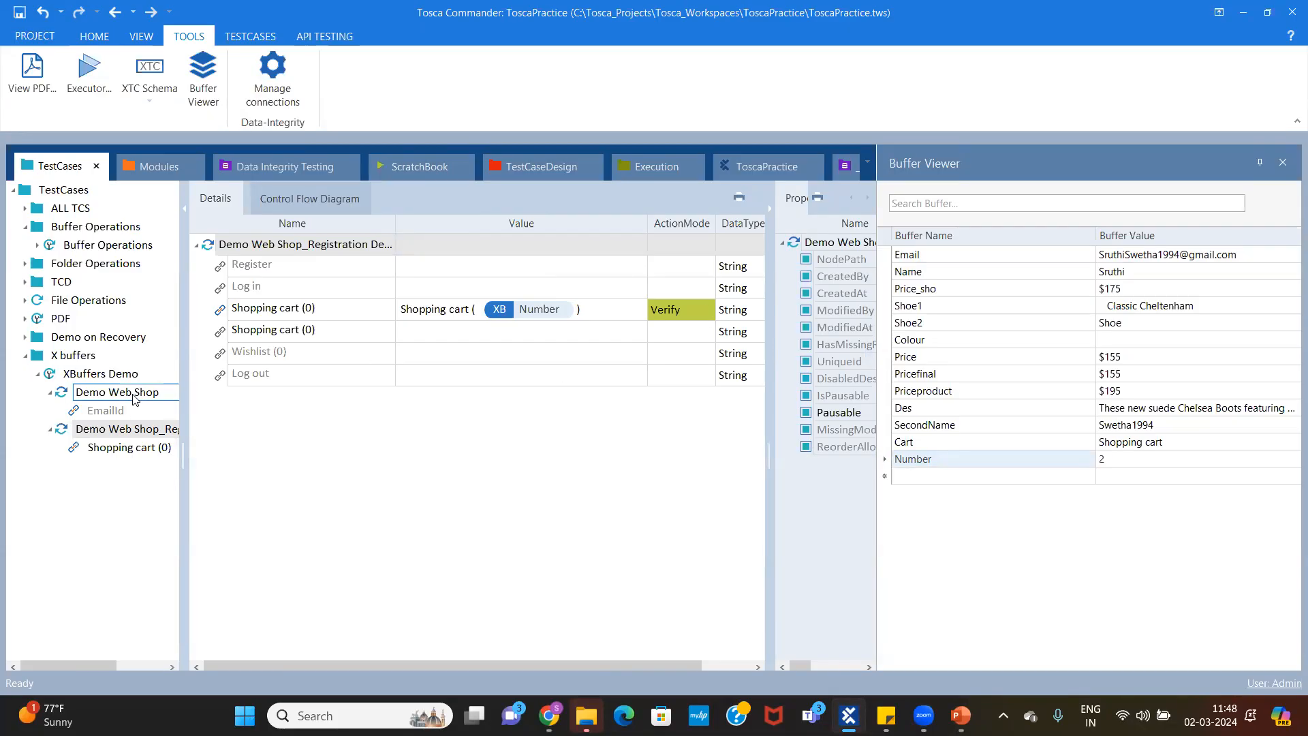
{"action": "left_click", "coordinate": [134, 399]}
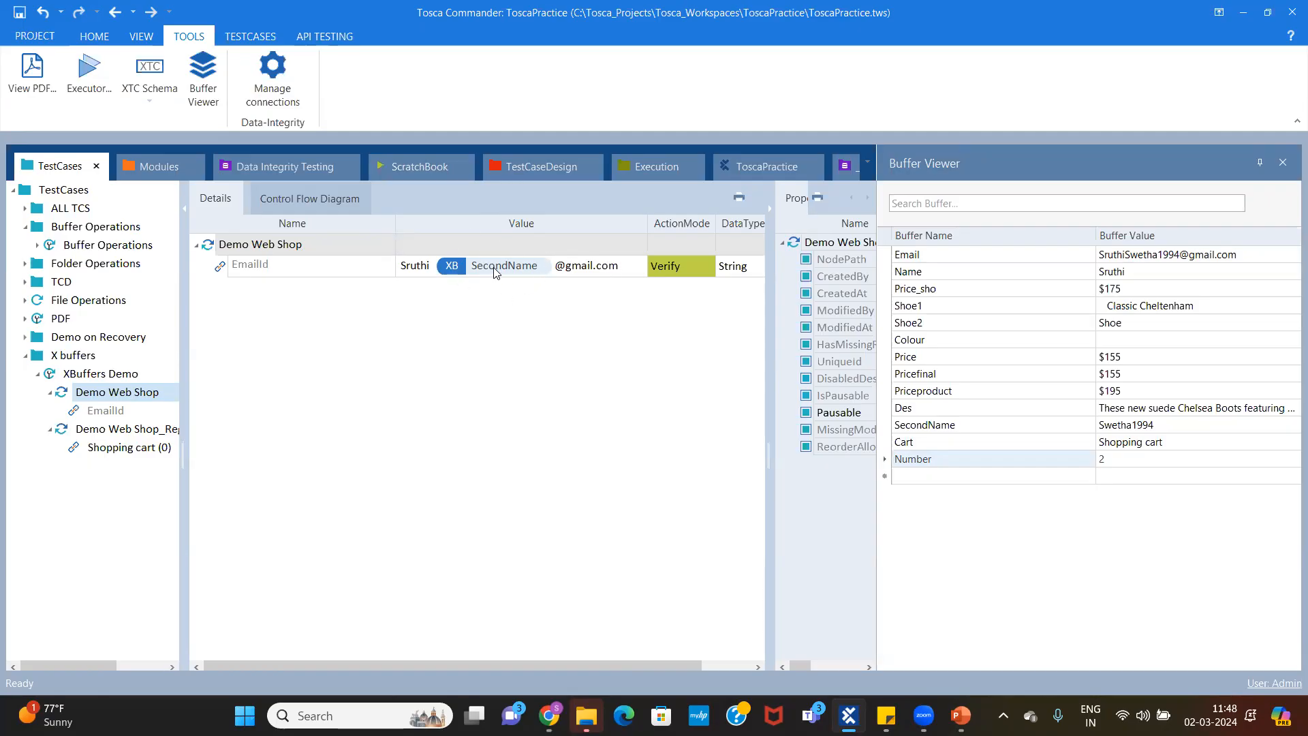
{"action": "left_click", "coordinate": [126, 429]}
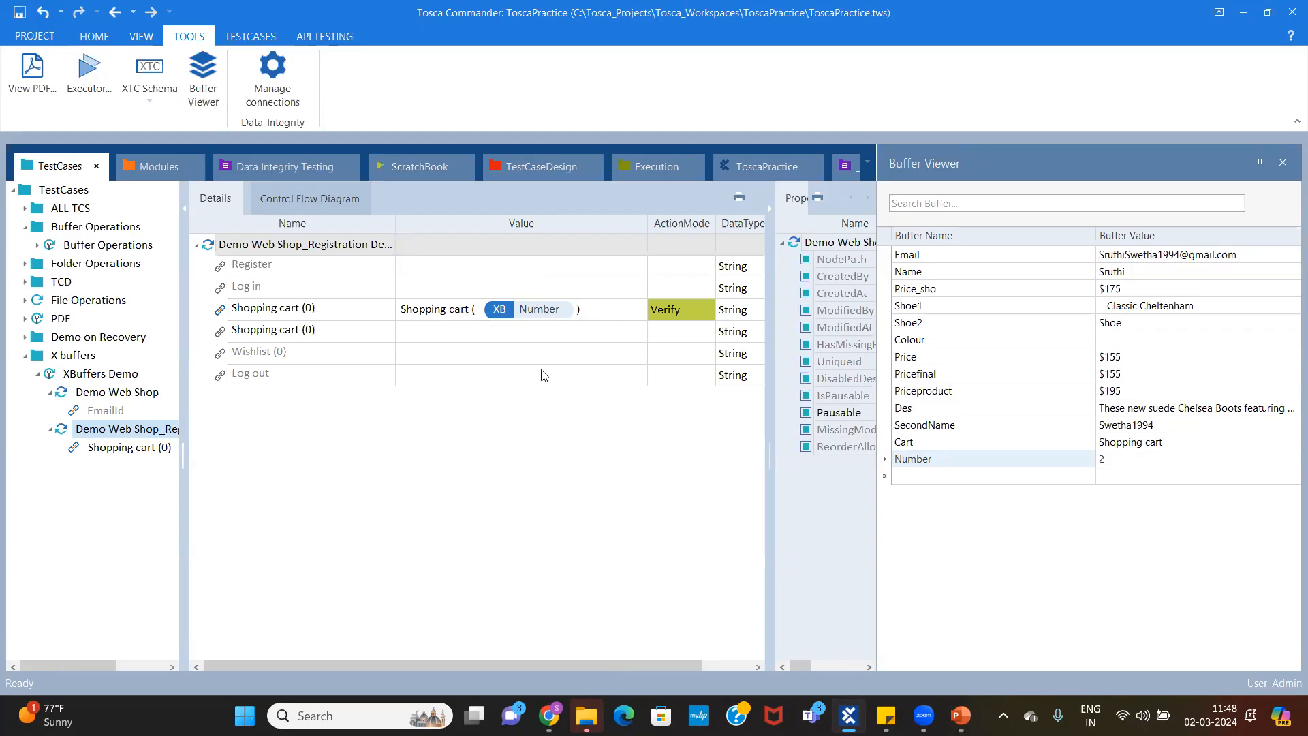
Save the changes to the XBuffers Demo test case in the workspace
{"action": "left_click", "coordinate": [20, 15]}
{"action": "mouse_move", "coordinate": [923, 716]}
{"action": "left_click", "coordinate": [969, 668]}
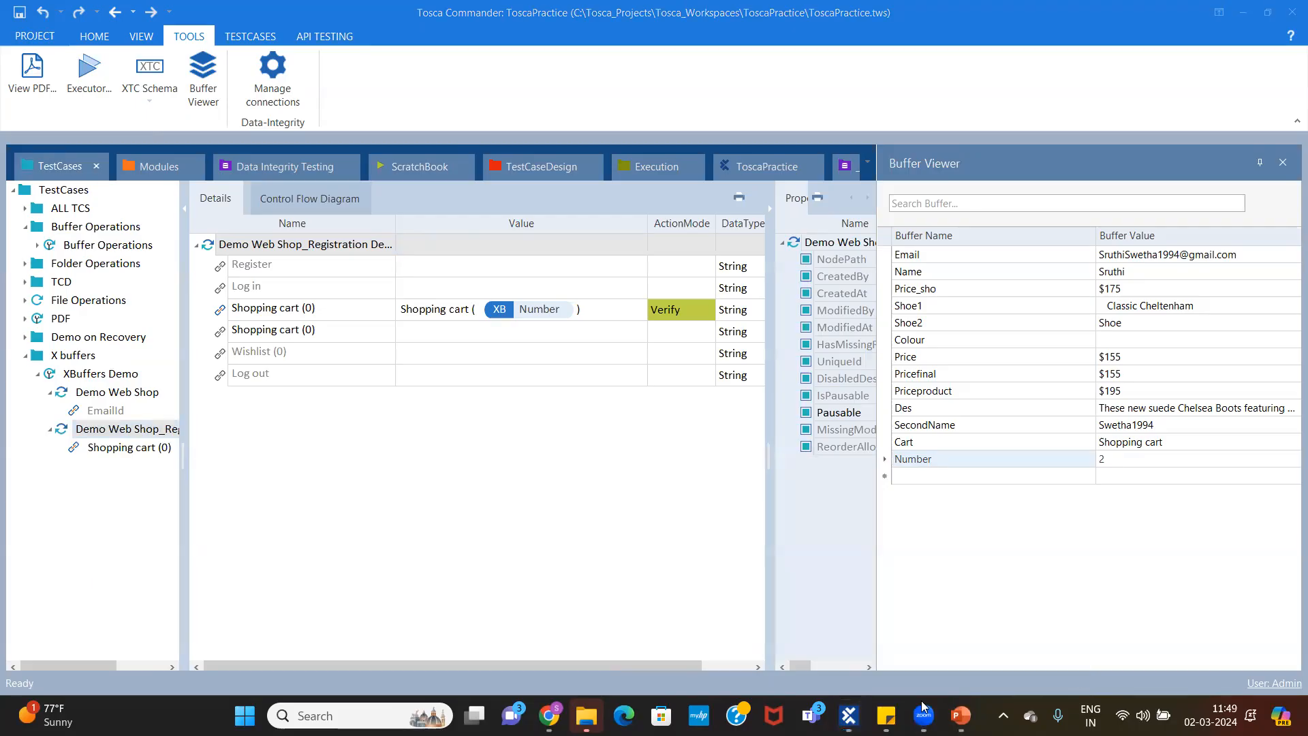